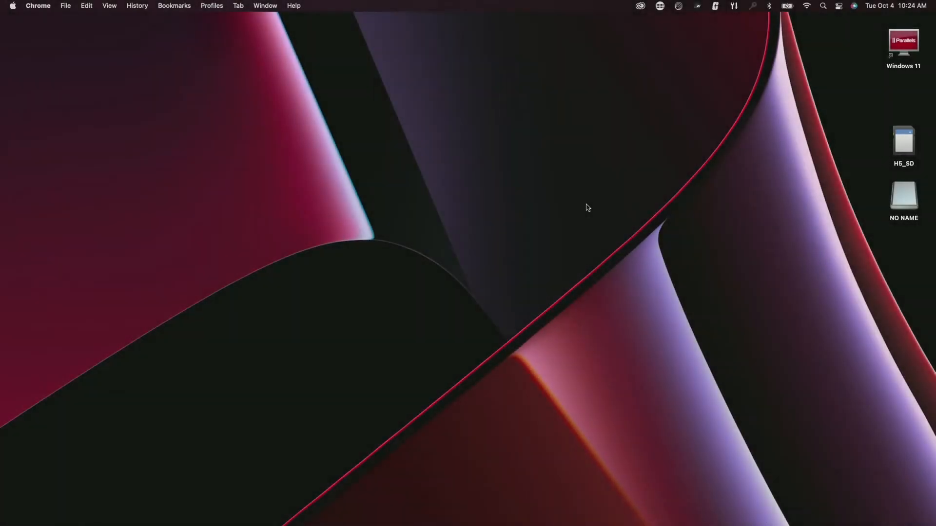
- Make a new desktop folder and rename it '2022-10-04 Snakes vs Iguana'
{"action": "right_click", "coordinate": [293, 178]}
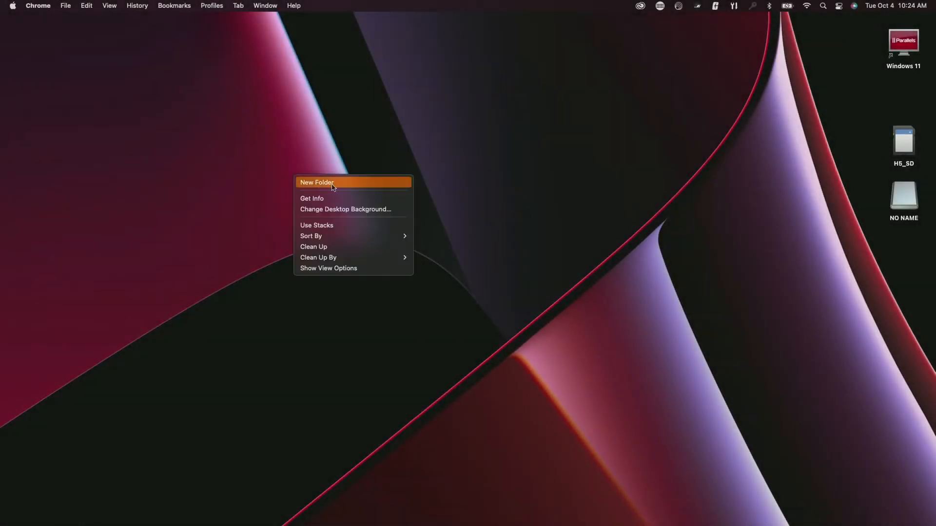
{"action": "left_click", "coordinate": [315, 182]}
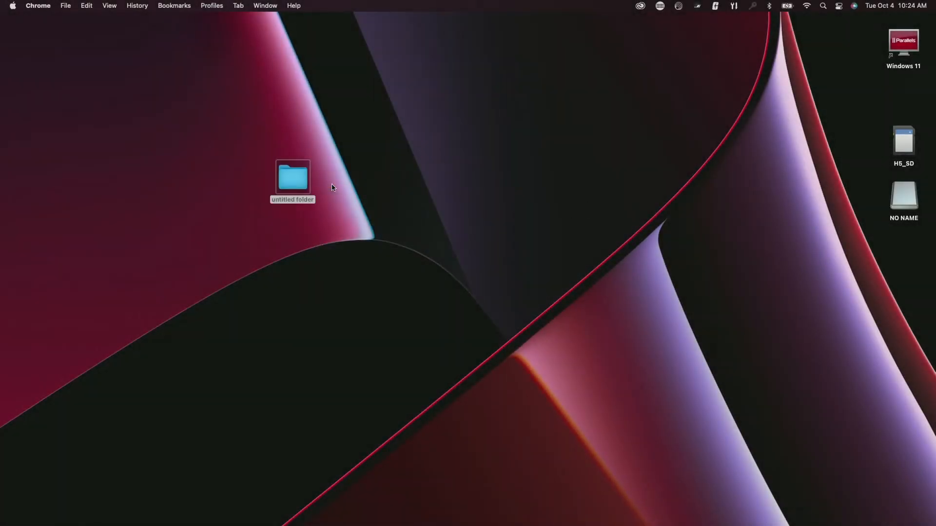
{"action": "left_click", "coordinate": [299, 203]}
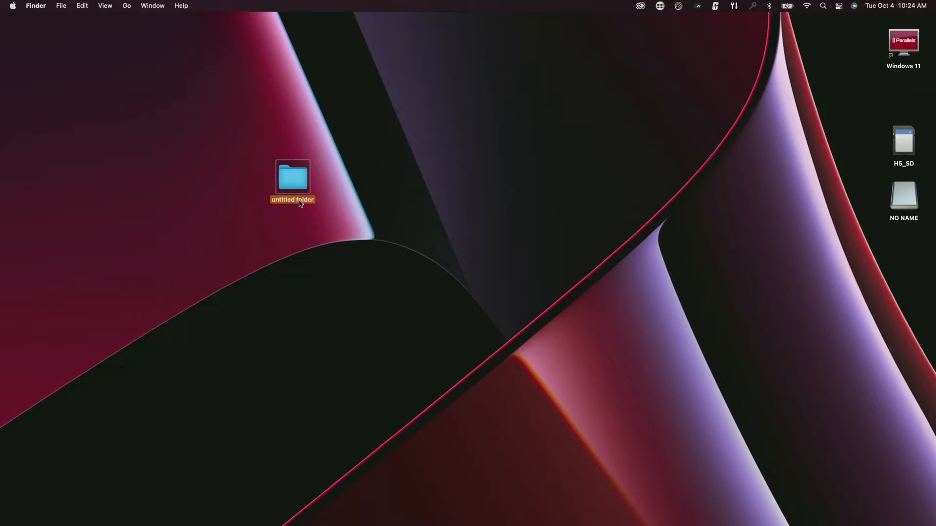
{"action": "left_click", "coordinate": [299, 201]}
{"action": "type", "text": "Snake"}
{"action": "key", "text": "BackSpace"}
{"action": "key", "text": "BackSpace"}
{"action": "key", "text": "BackSpace"}
{"action": "key", "text": "BackSpace"}
{"action": "key", "text": "BackSpace"}
{"action": "type", "text": "2022-10-04 Snakes vs Iguana"}
{"action": "key", "text": "Return"}
- Open the project folder and add a Footage subfolder inside it
{"action": "double_click", "coordinate": [283, 177]}
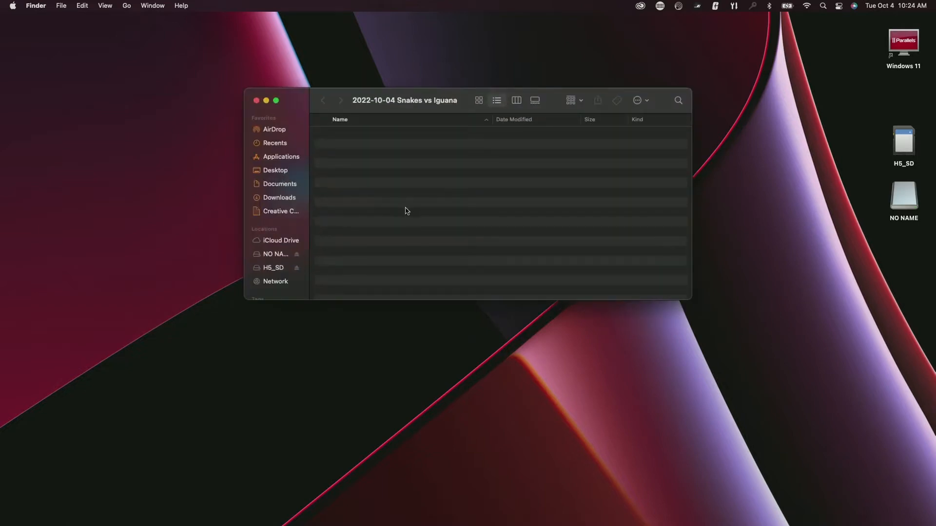
{"action": "right_click", "coordinate": [444, 217]}
{"action": "left_click", "coordinate": [460, 218]}
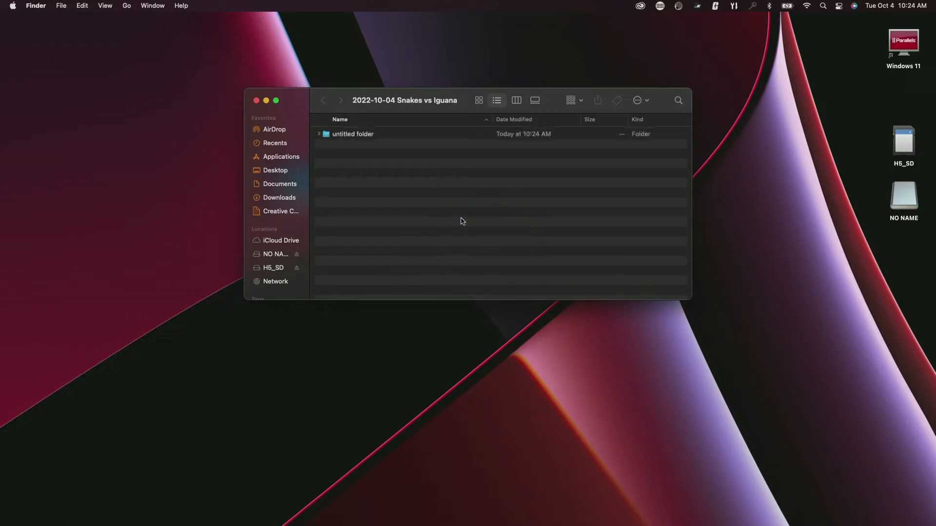
{"action": "type", "text": "Footage"}
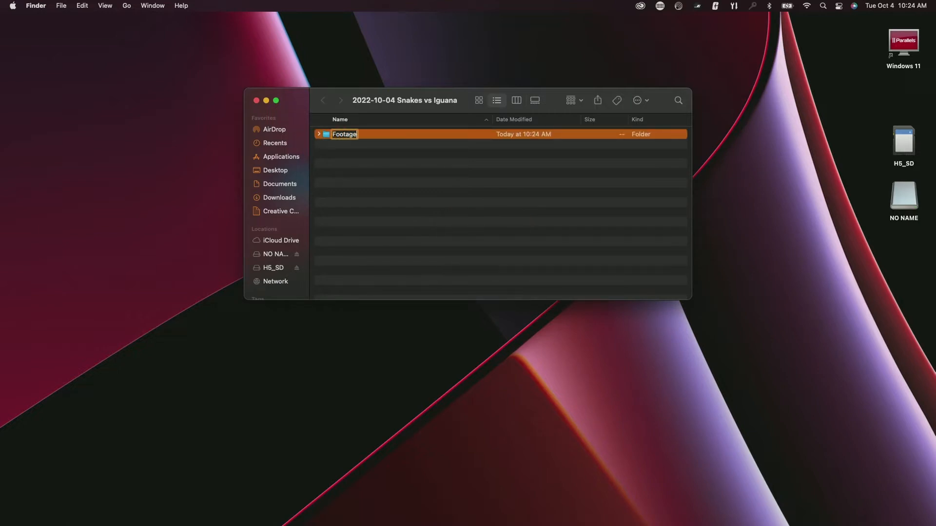
- Add two more subfolders named Premiere and Audio
{"action": "right_click", "coordinate": [437, 228]}
{"action": "left_click", "coordinate": [455, 233]}
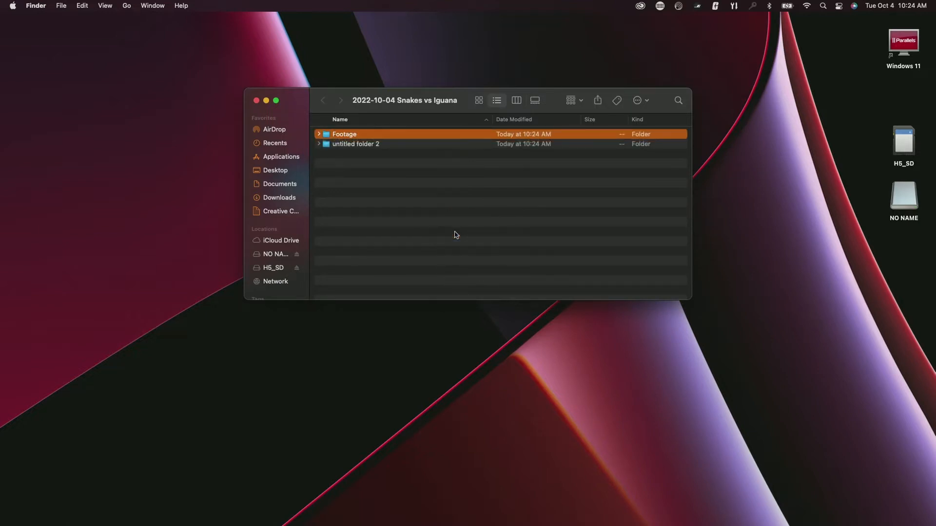
{"action": "type", "text": "Pfrem"}
{"action": "key", "text": "BackSpace"}
{"action": "key", "text": "BackSpace"}
{"action": "key", "text": "BackSpace"}
{"action": "key", "text": "BackSpace"}
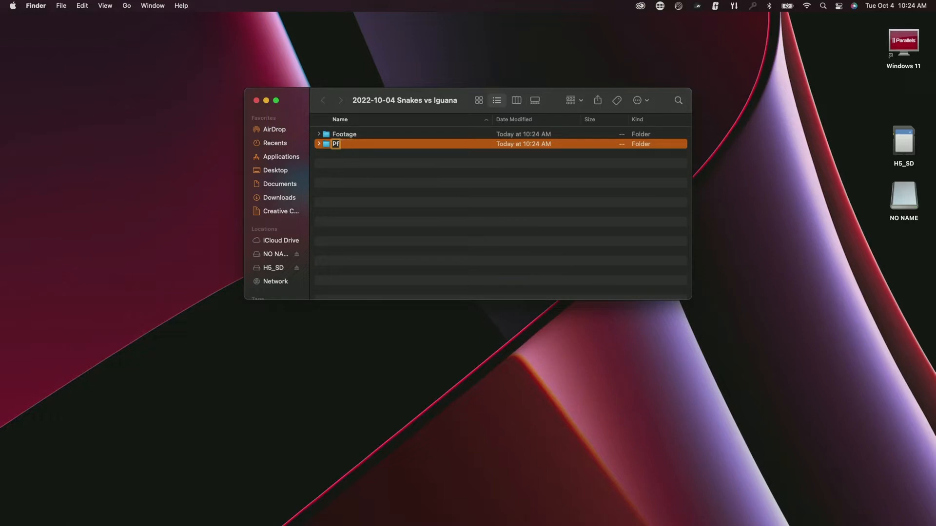
{"action": "type", "text": "remiere"}
{"action": "key", "text": "Return"}
{"action": "right_click", "coordinate": [491, 240]}
{"action": "left_click", "coordinate": [507, 244]}
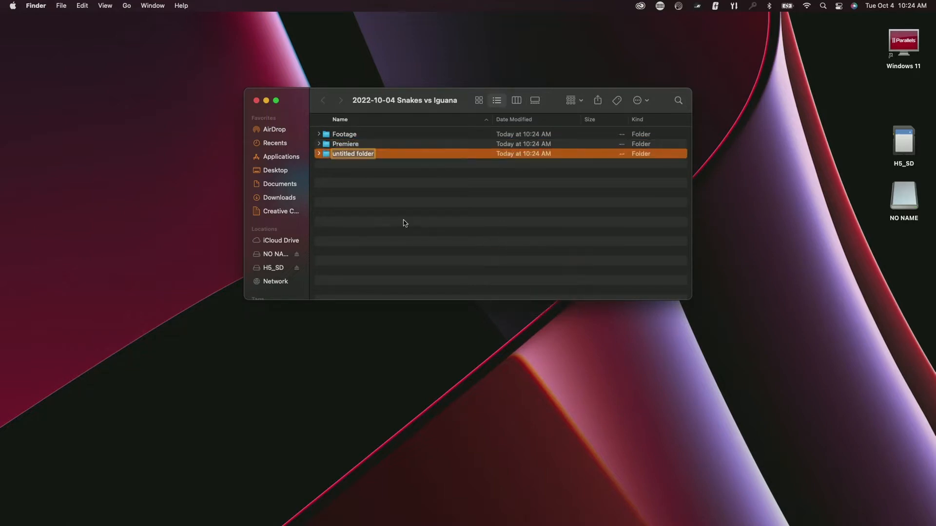
{"action": "type", "text": "Audip"}
{"action": "key", "text": "Return"}
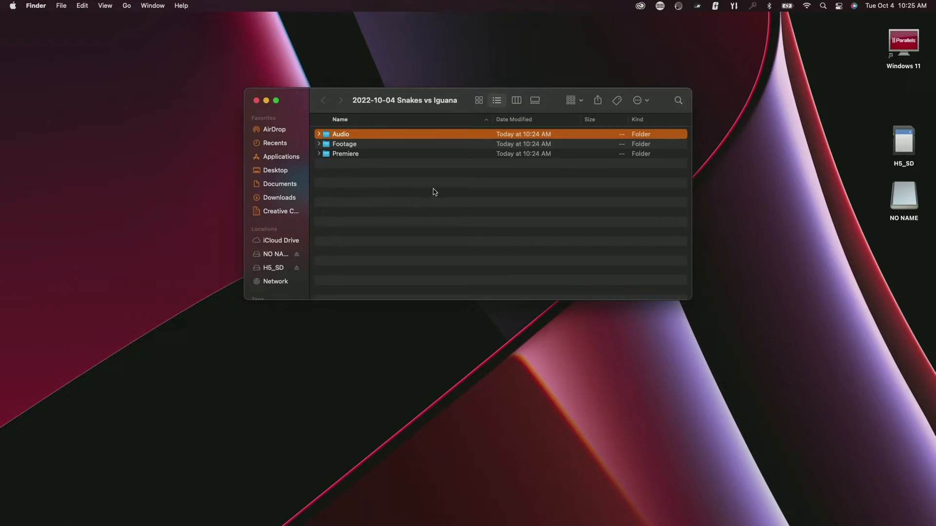
- Add a Photos subfolder to the project folder, then select the Audio folder
{"action": "mouse_move", "coordinate": [809, 524]}
{"action": "right_click", "coordinate": [365, 198]}
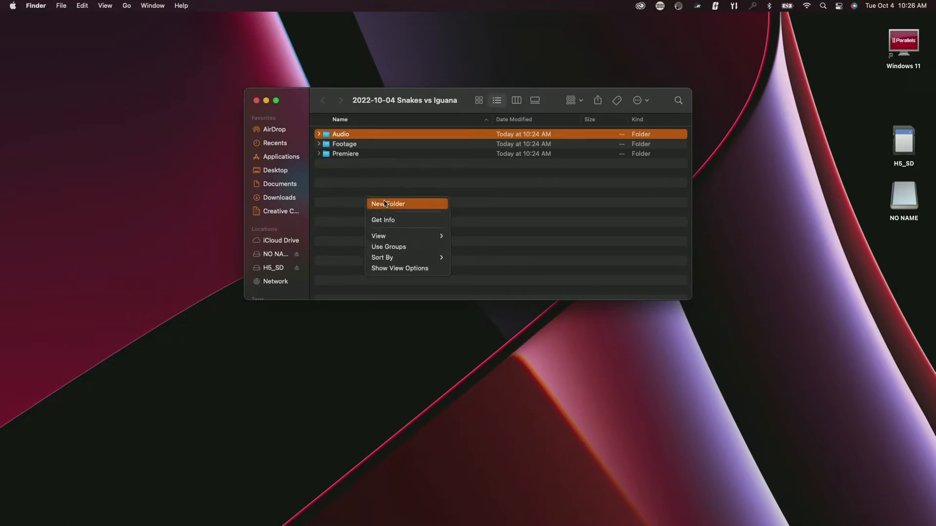
{"action": "left_click", "coordinate": [385, 203]}
{"action": "type", "text": "P"}
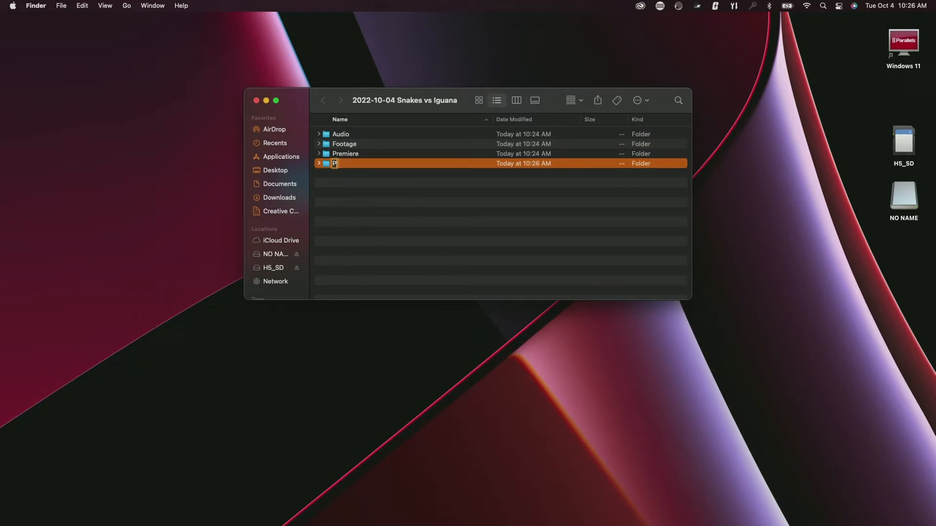
{"action": "type", "text": "hotos"}
{"action": "key", "text": "Return"}
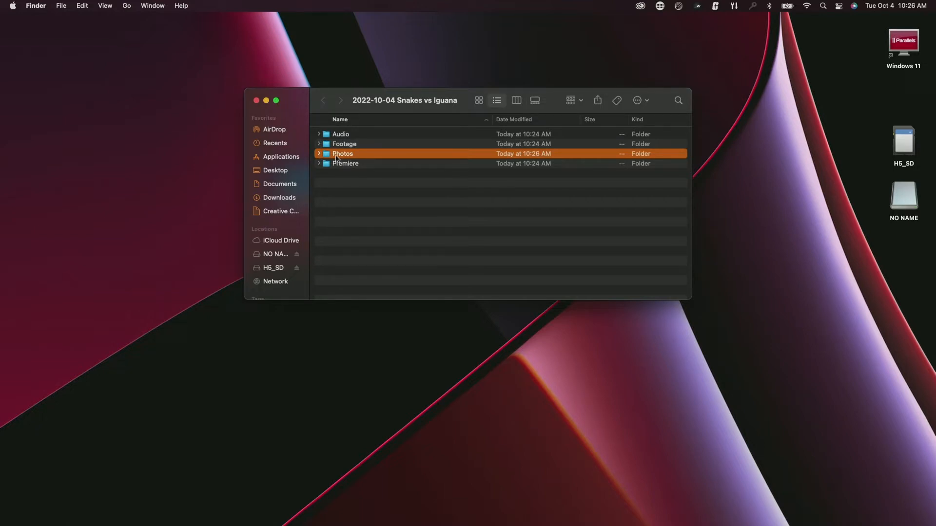
{"action": "right_click", "coordinate": [334, 206]}
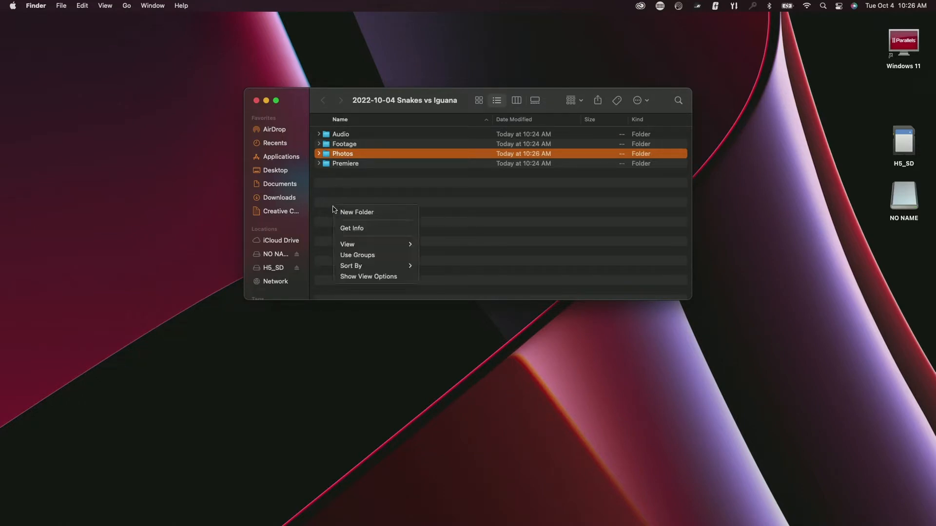
{"action": "left_click", "coordinate": [409, 165]}
{"action": "left_click", "coordinate": [353, 135]}
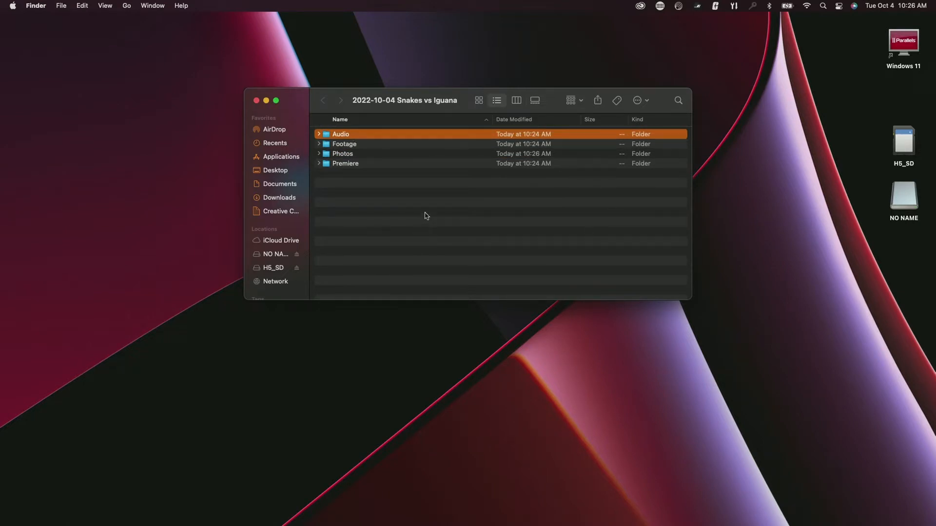
- Copy the .m4v movie from each of the NO NAME card's two recording folders into Footage
{"action": "double_click", "coordinate": [908, 195]}
{"action": "left_click_drag", "start_coordinate": [452, 115], "coordinate": [574, 250]}
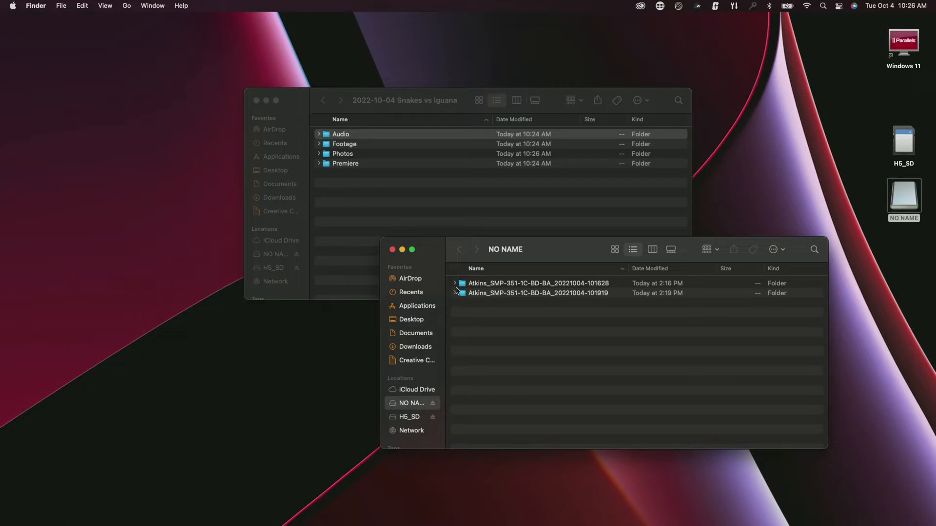
{"action": "left_click", "coordinate": [455, 283]}
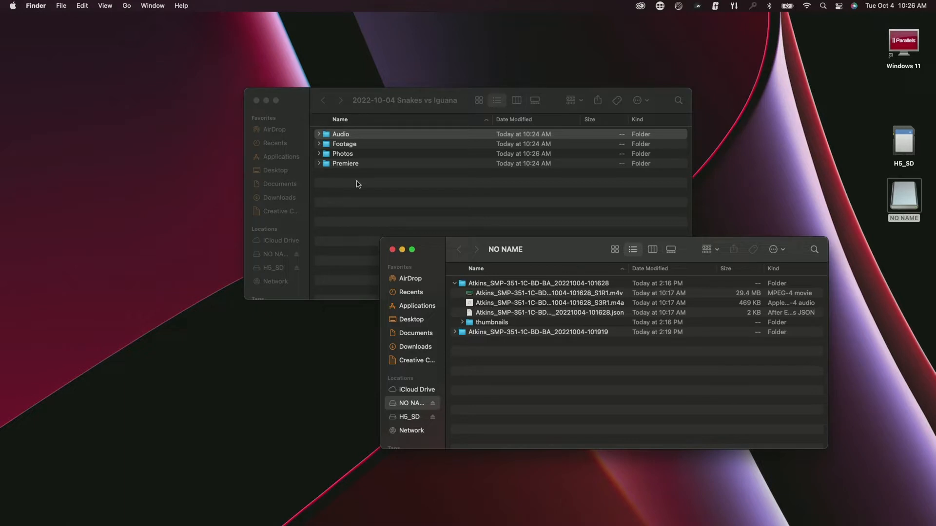
{"action": "double_click", "coordinate": [356, 144]}
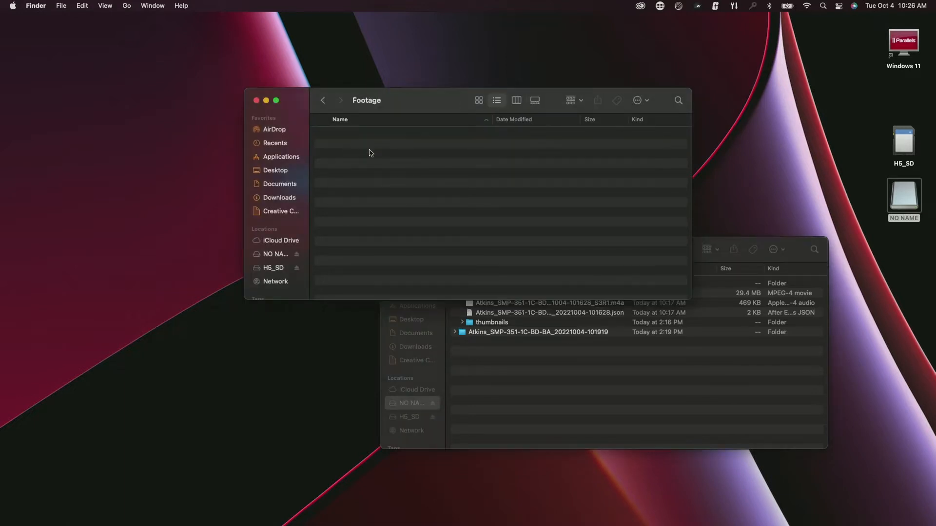
{"action": "left_click", "coordinate": [559, 400]}
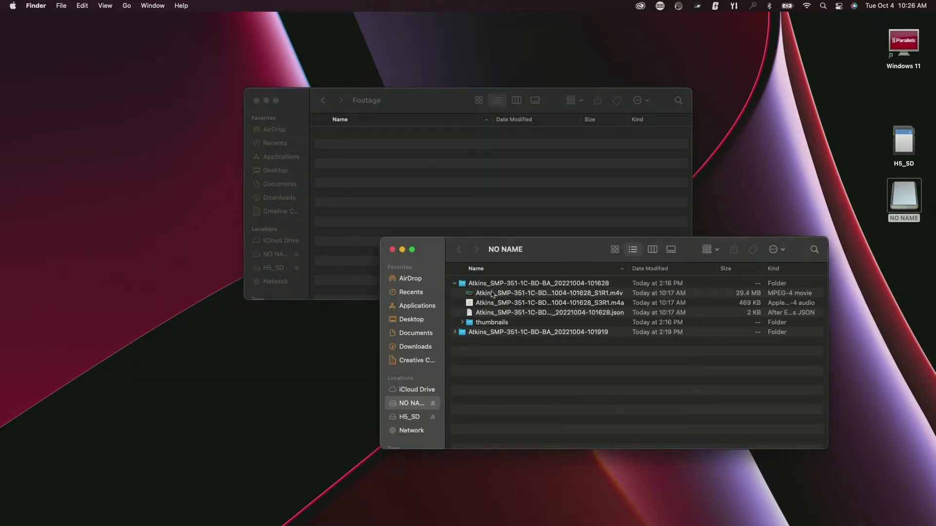
{"action": "left_click_drag", "start_coordinate": [492, 295], "coordinate": [452, 203]}
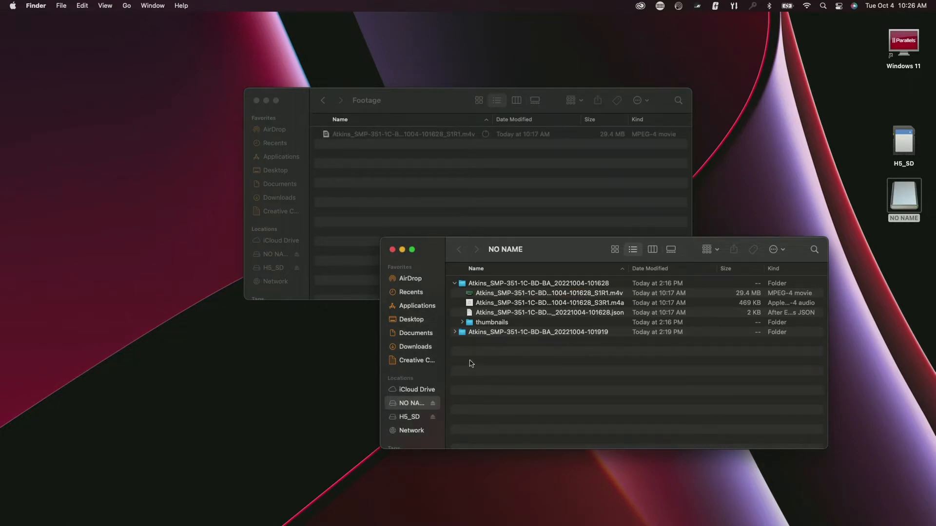
{"action": "left_click", "coordinate": [455, 332]}
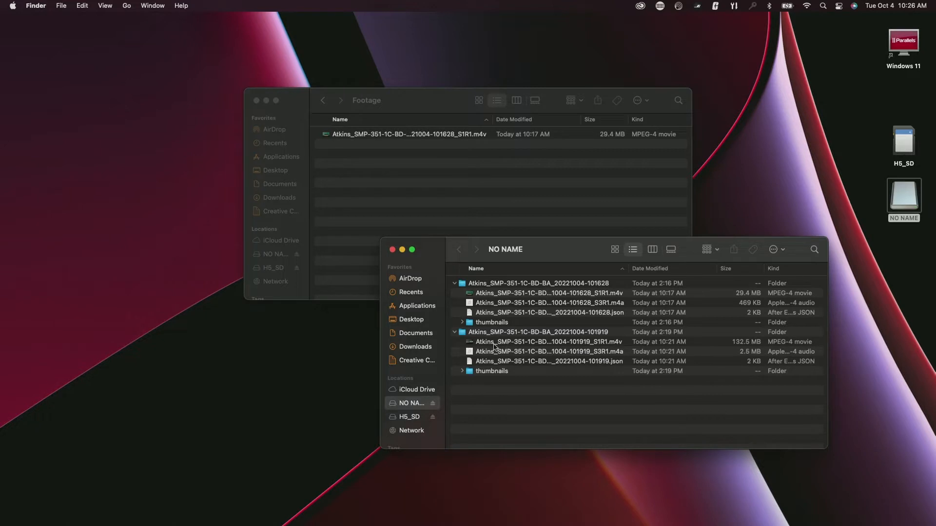
{"action": "left_click_drag", "start_coordinate": [493, 344], "coordinate": [522, 196]}
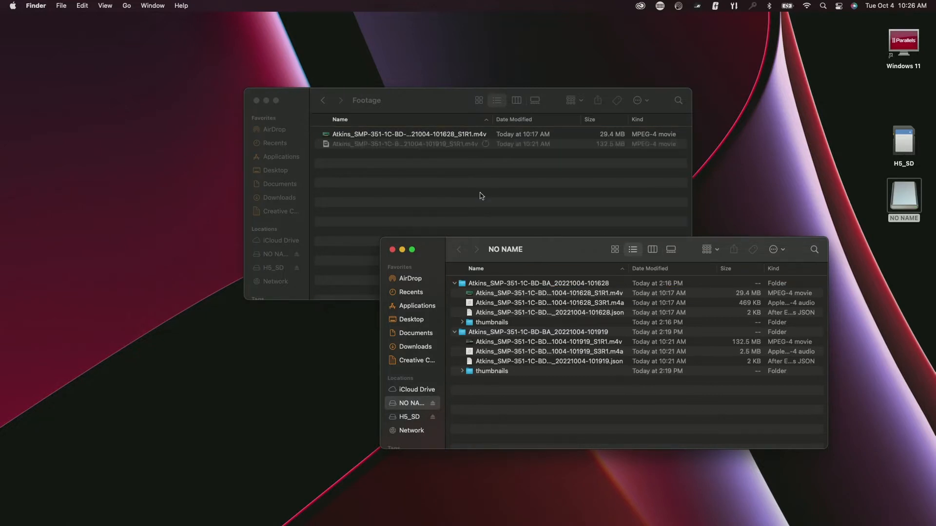
- Open the empty Audio folder and close the NO NAME card window
{"action": "left_click", "coordinate": [323, 102]}
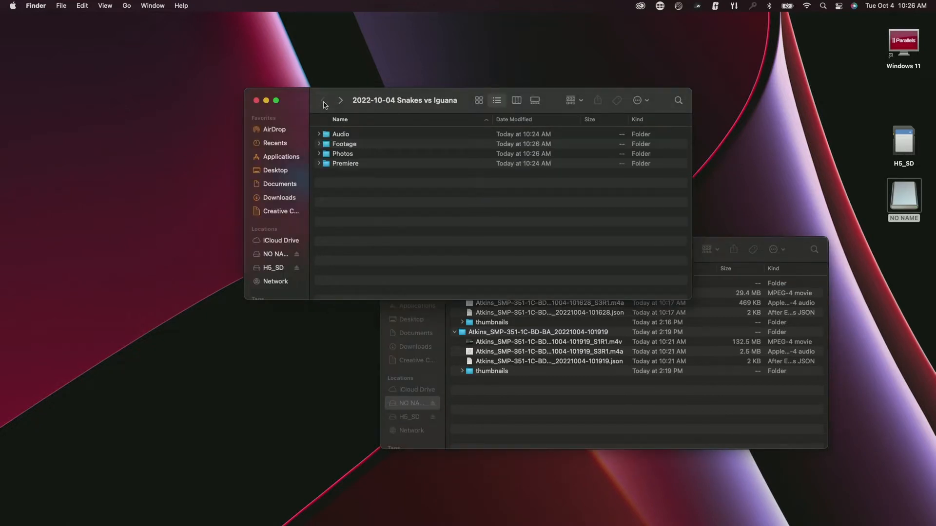
{"action": "double_click", "coordinate": [399, 136]}
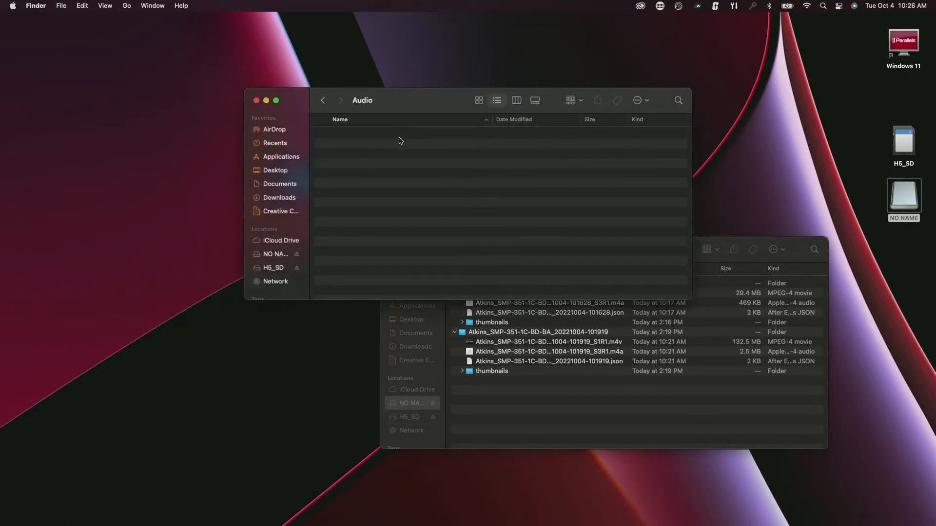
{"action": "left_click", "coordinate": [789, 248]}
{"action": "left_click", "coordinate": [390, 249]}
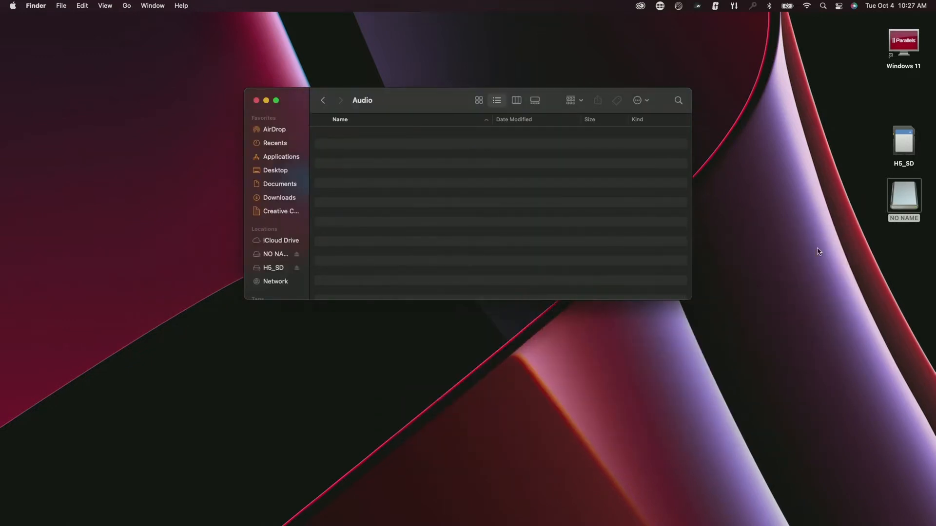
- Open the H5_SD card and browse its folders to reach MULTI > FOLDER01
{"action": "double_click", "coordinate": [896, 155]}
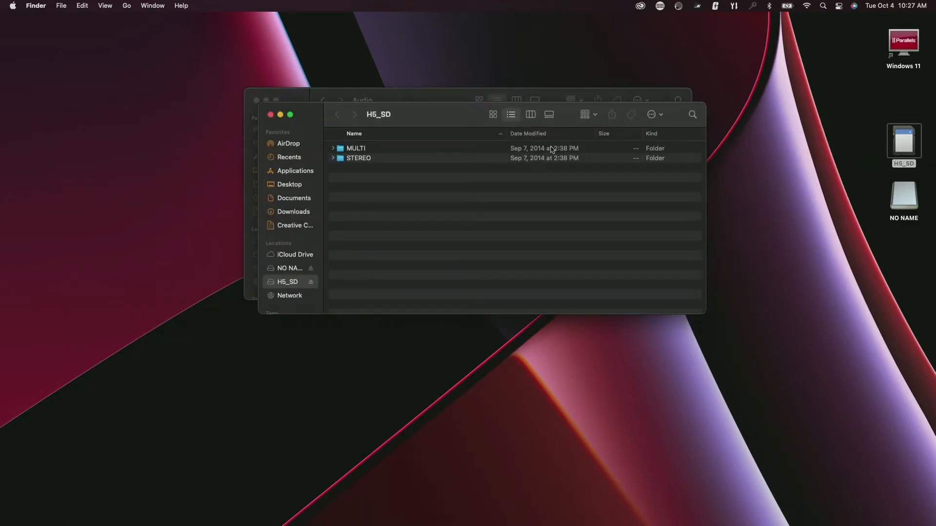
{"action": "left_click_drag", "start_coordinate": [457, 121], "coordinate": [559, 273]}
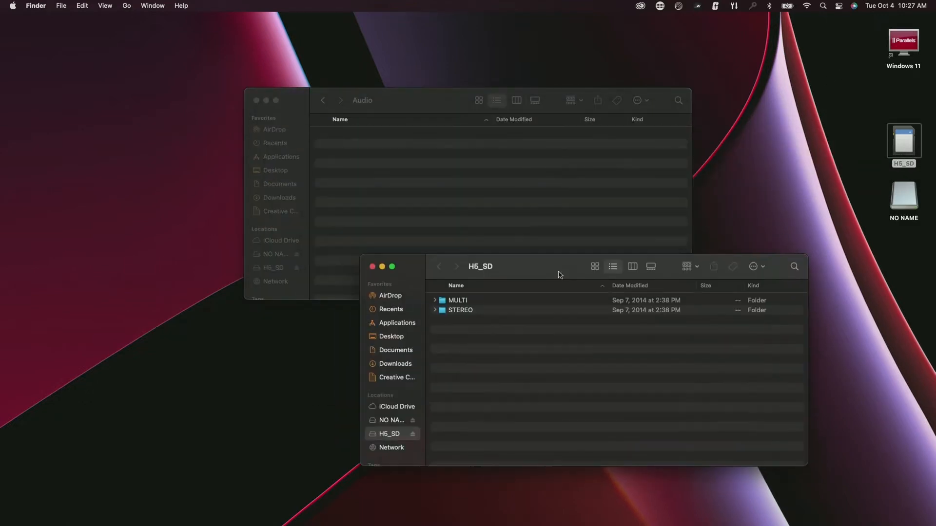
{"action": "double_click", "coordinate": [462, 312]}
{"action": "double_click", "coordinate": [475, 302]}
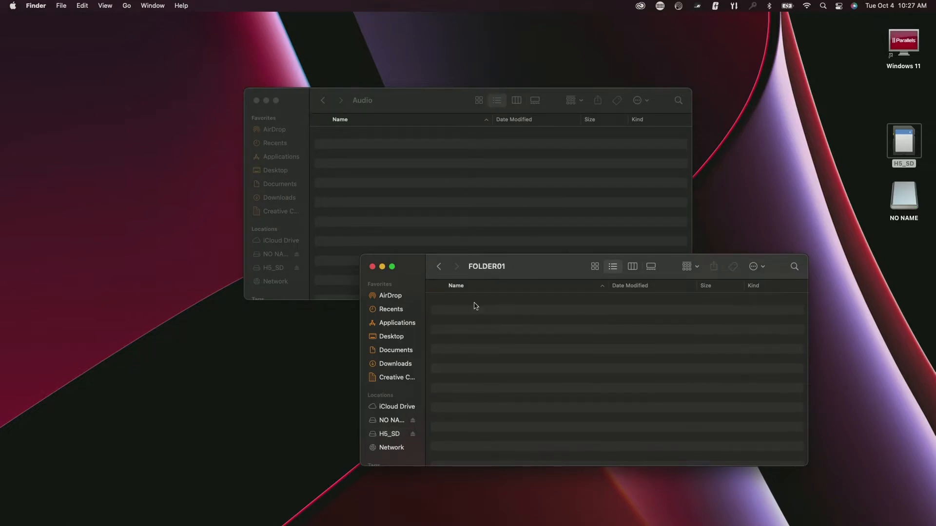
{"action": "left_click", "coordinate": [439, 267]}
{"action": "left_click", "coordinate": [438, 267]}
{"action": "double_click", "coordinate": [452, 312]}
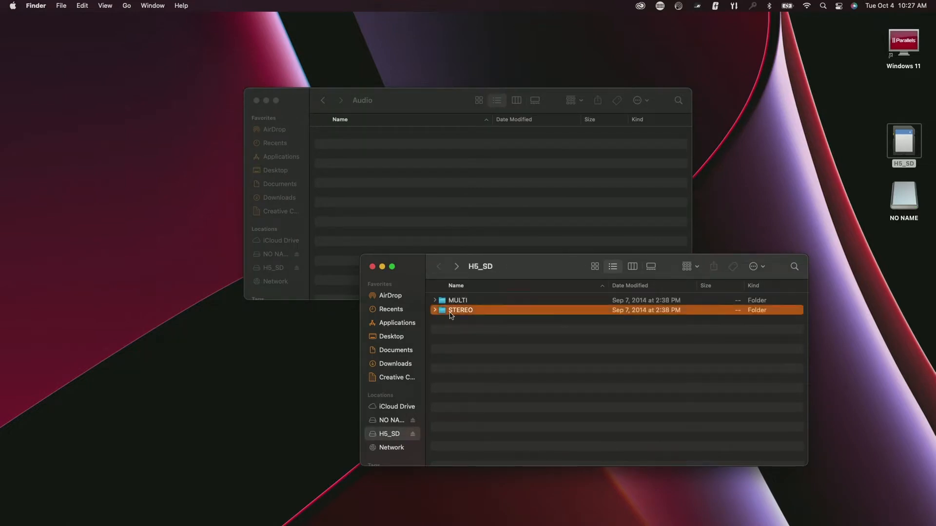
{"action": "double_click", "coordinate": [478, 311]}
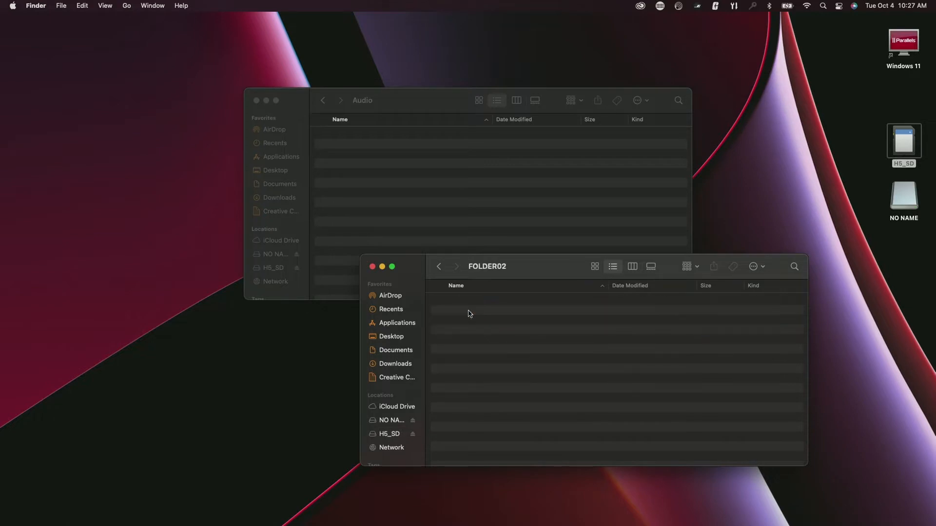
{"action": "left_click", "coordinate": [439, 267]}
{"action": "left_click", "coordinate": [439, 267]}
{"action": "double_click", "coordinate": [467, 301]}
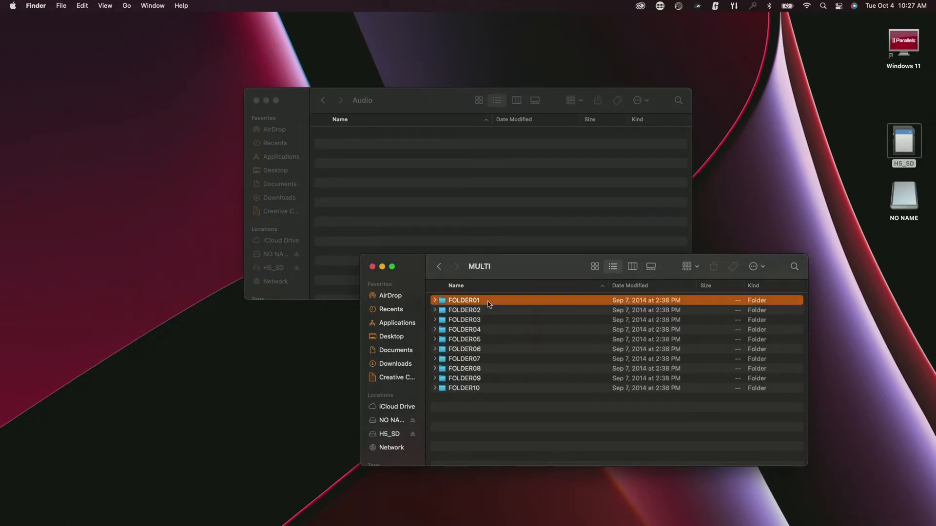
{"action": "double_click", "coordinate": [489, 301]}
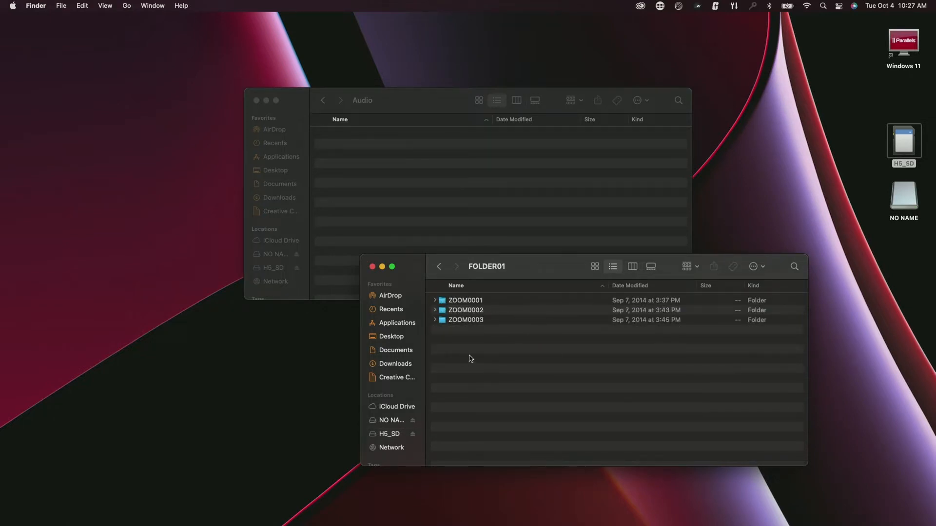
- Preview ZOOM0003_TrLR.WAV, then copy it and ZOOM0002_TrLR.WAV into the Audio folder
{"action": "left_click", "coordinate": [434, 320]}
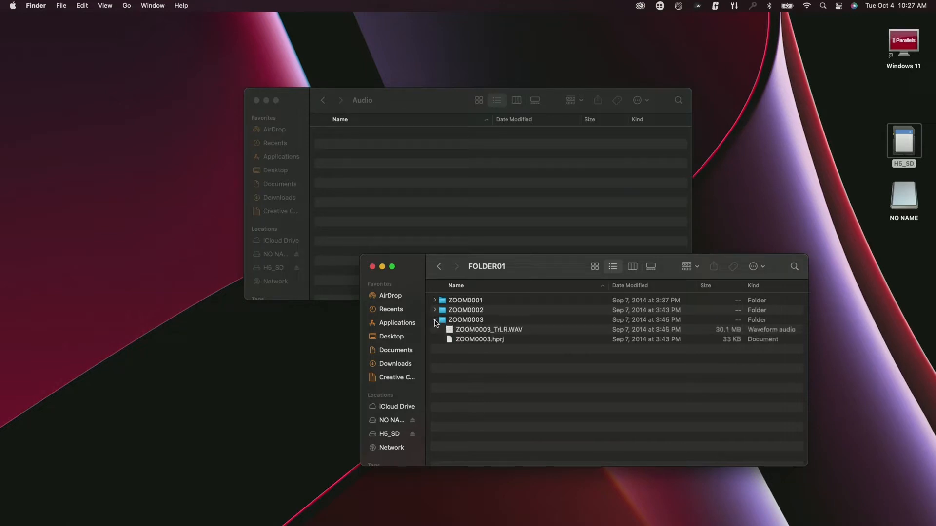
{"action": "left_click", "coordinate": [474, 330]}
{"action": "key", "text": "space"}
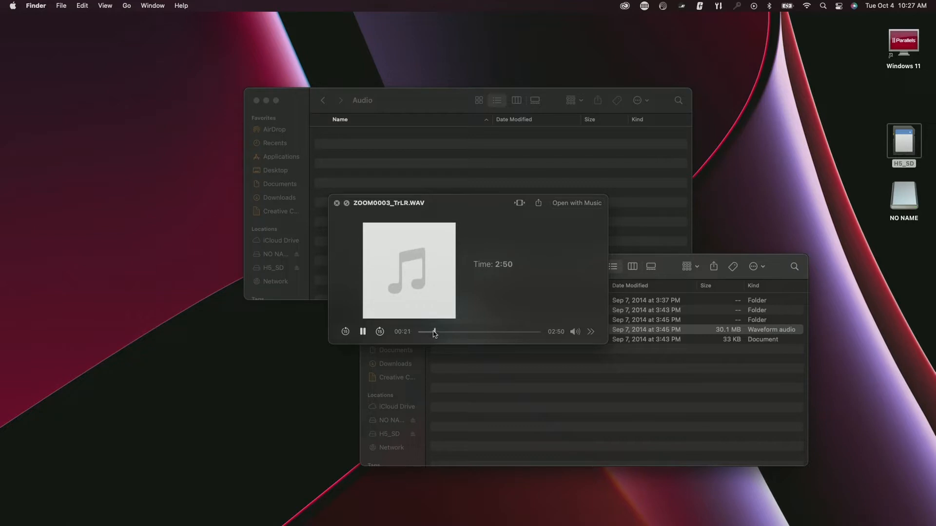
{"action": "key", "text": "space"}
{"action": "left_click_drag", "start_coordinate": [471, 333], "coordinate": [409, 168]}
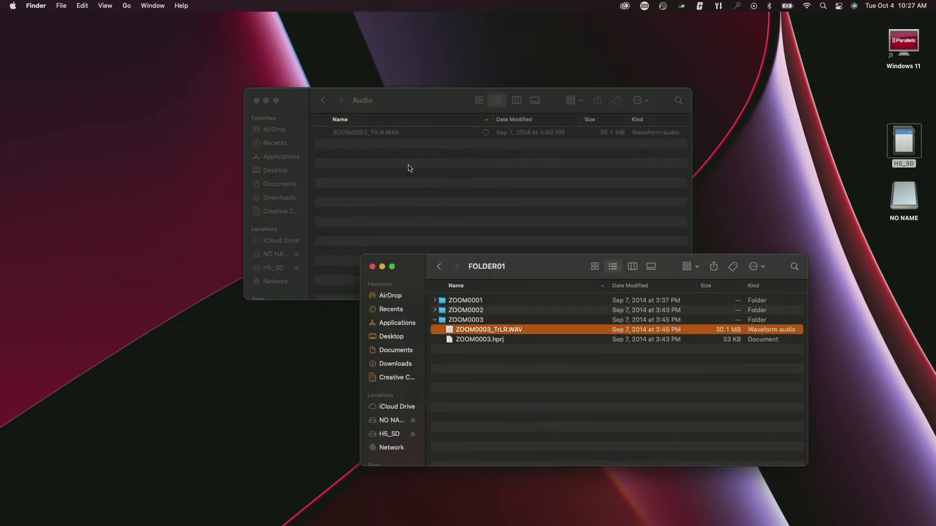
{"action": "left_click", "coordinate": [438, 266]}
{"action": "left_click", "coordinate": [483, 312]}
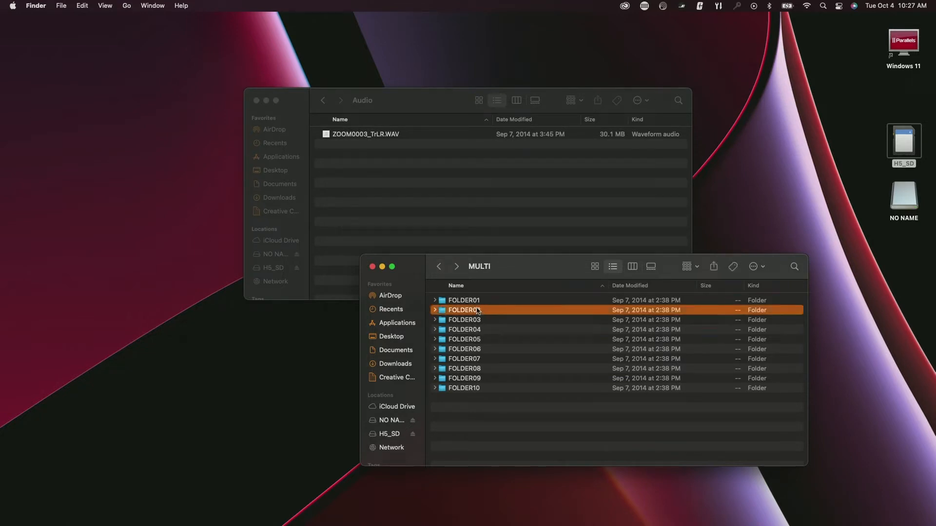
{"action": "double_click", "coordinate": [468, 301]}
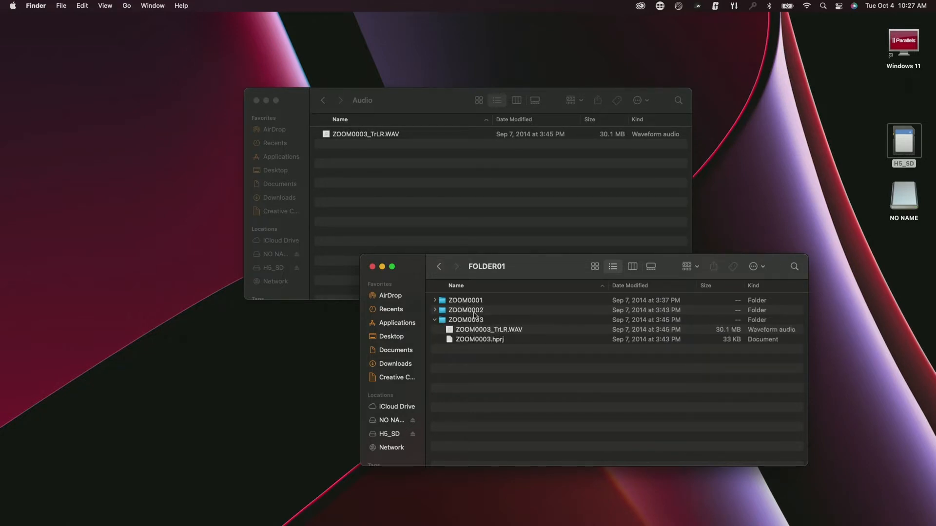
{"action": "left_click", "coordinate": [434, 310]}
{"action": "left_click_drag", "start_coordinate": [478, 323], "coordinate": [387, 219]}
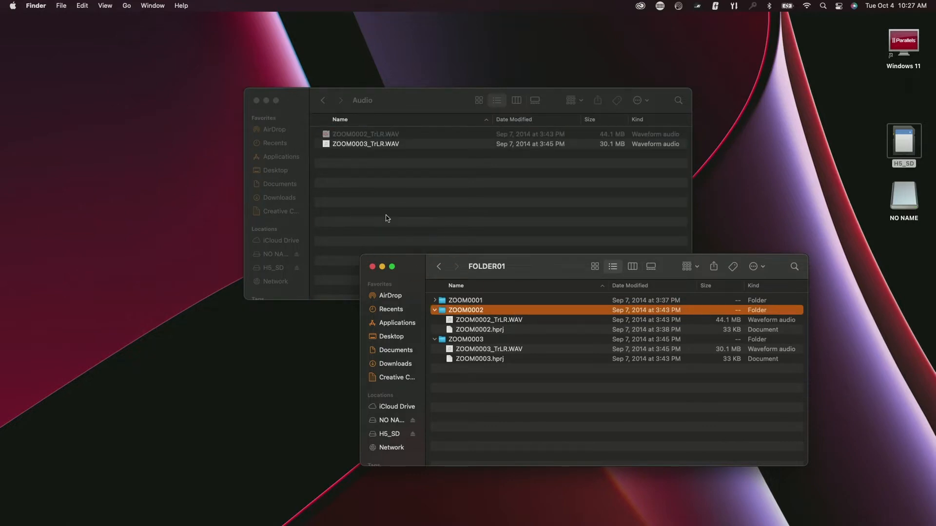
- Listen through ZOOM0002_TrLR.WAV in the Audio folder, then return to the project folder
{"action": "left_click", "coordinate": [360, 179]}
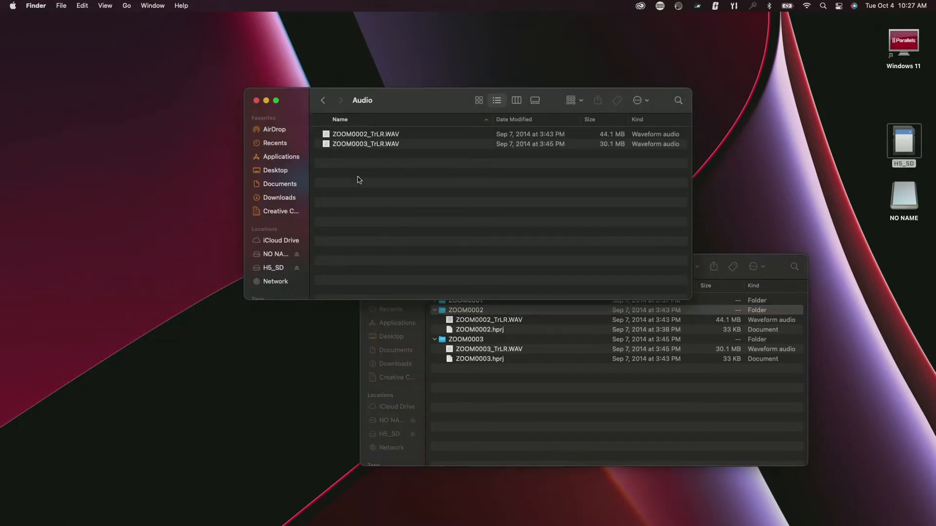
{"action": "left_click", "coordinate": [392, 134]}
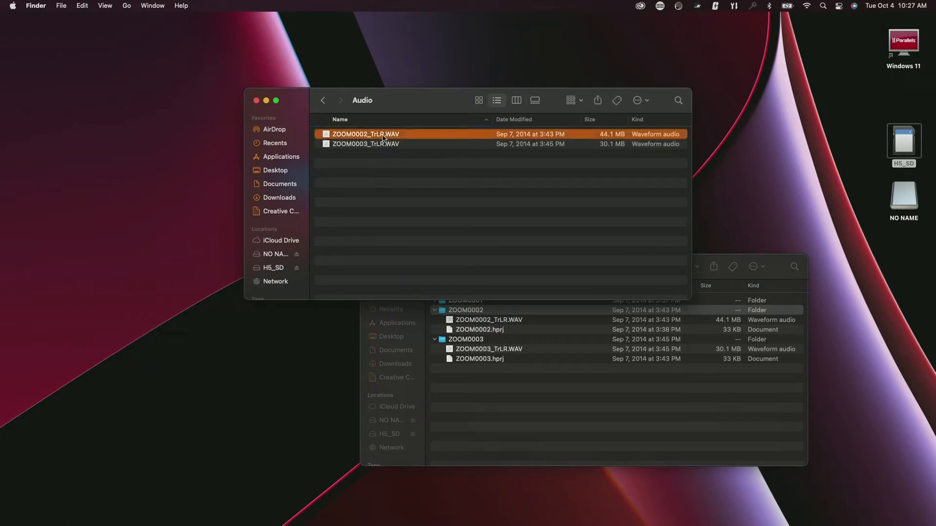
{"action": "key", "text": "space"}
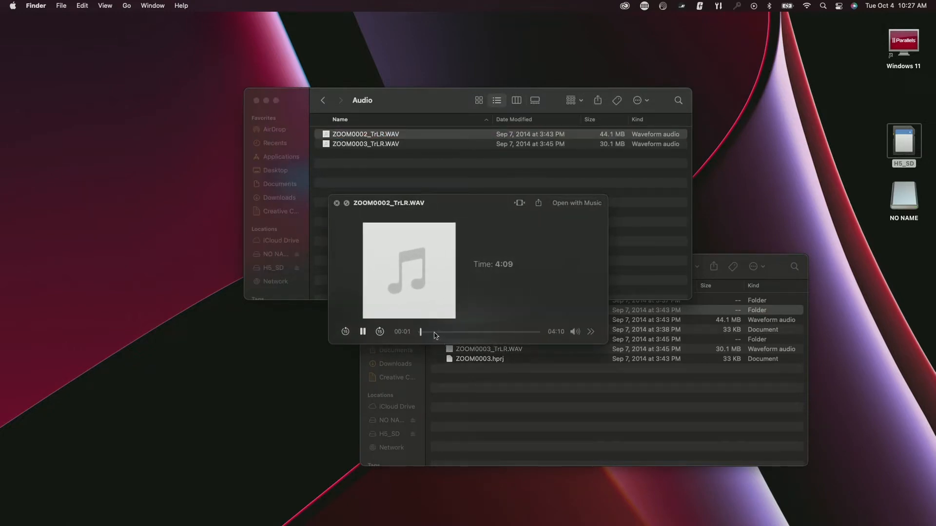
{"action": "left_click", "coordinate": [431, 332]}
{"action": "left_click_drag", "start_coordinate": [432, 332], "coordinate": [474, 335]}
{"action": "mouse_move", "coordinate": [490, 334]}
{"action": "left_mouse_down"}
{"action": "mouse_move", "coordinate": [538, 334]}
{"action": "mouse_move", "coordinate": [472, 334]}
{"action": "left_mouse_up"}
{"action": "left_click", "coordinate": [362, 332]}
{"action": "left_click", "coordinate": [336, 203]}
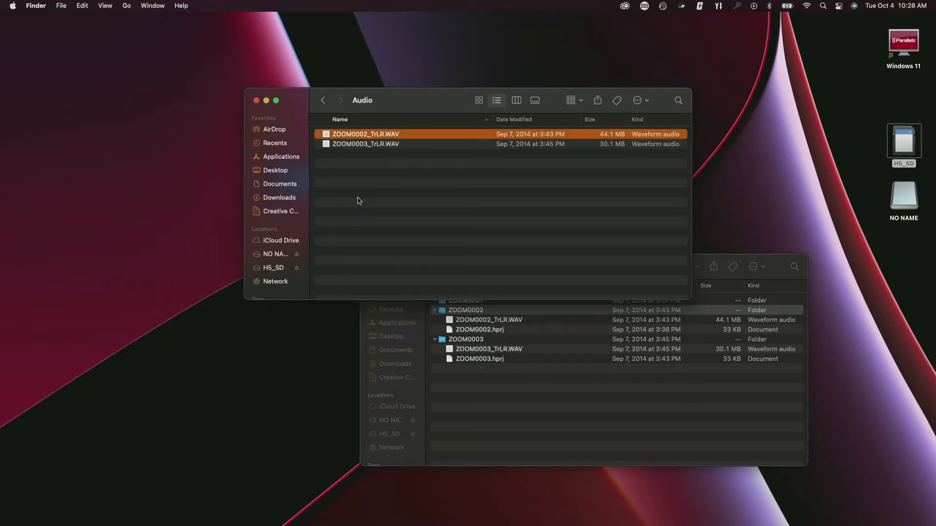
{"action": "left_click", "coordinate": [348, 145]}
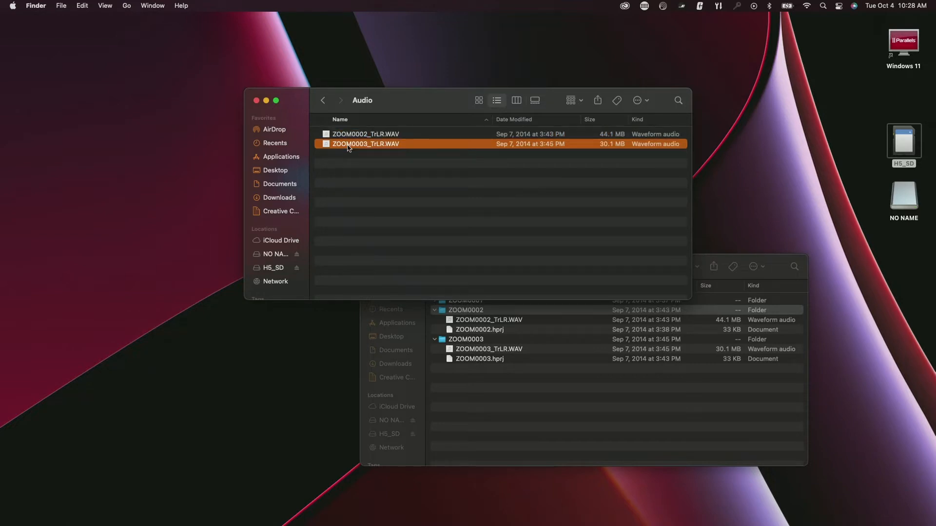
{"action": "left_click", "coordinate": [323, 100]}
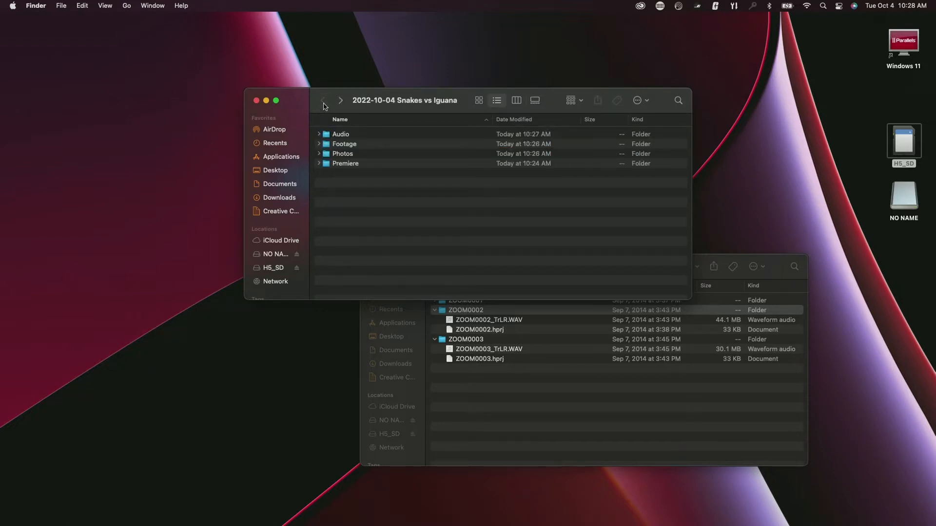
- Close both Finder windows, move the project folder to the desktop's top right, and launch Premiere Pro
{"action": "left_click", "coordinate": [256, 100]}
{"action": "left_click", "coordinate": [373, 266]}
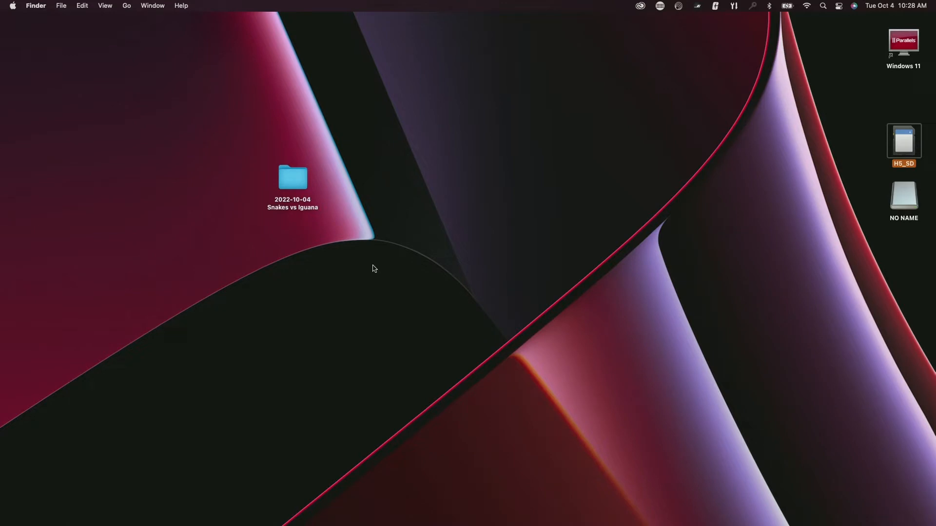
{"action": "double_click", "coordinate": [293, 187]}
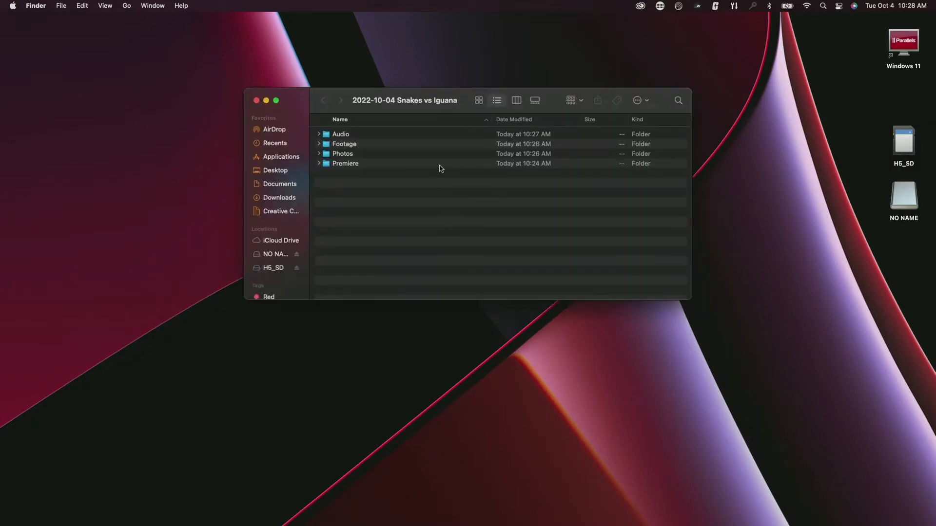
{"action": "left_click", "coordinate": [257, 101]}
{"action": "left_click_drag", "start_coordinate": [301, 180], "coordinate": [834, 56]}
{"action": "mouse_move", "coordinate": [633, 524]}
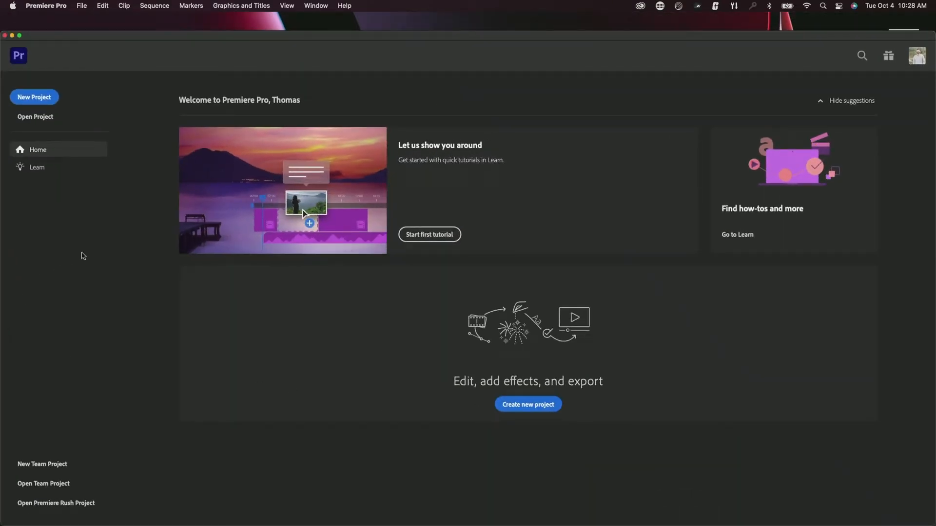
- Show the Learn page on the Home screen and scroll through its in-app and web tutorials
{"action": "left_click", "coordinate": [51, 173]}
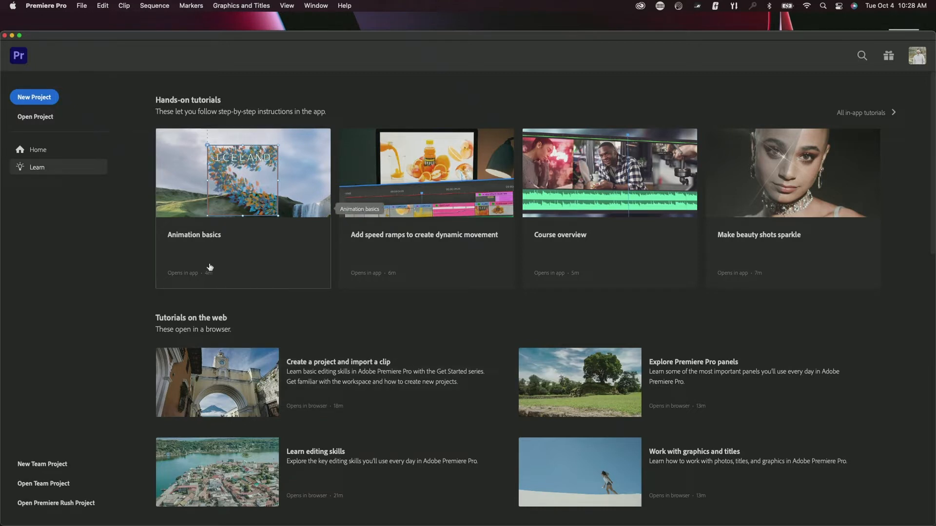
{"action": "scroll", "coordinate": [319, 343], "scroll_direction": "down", "scroll_amount": 10}
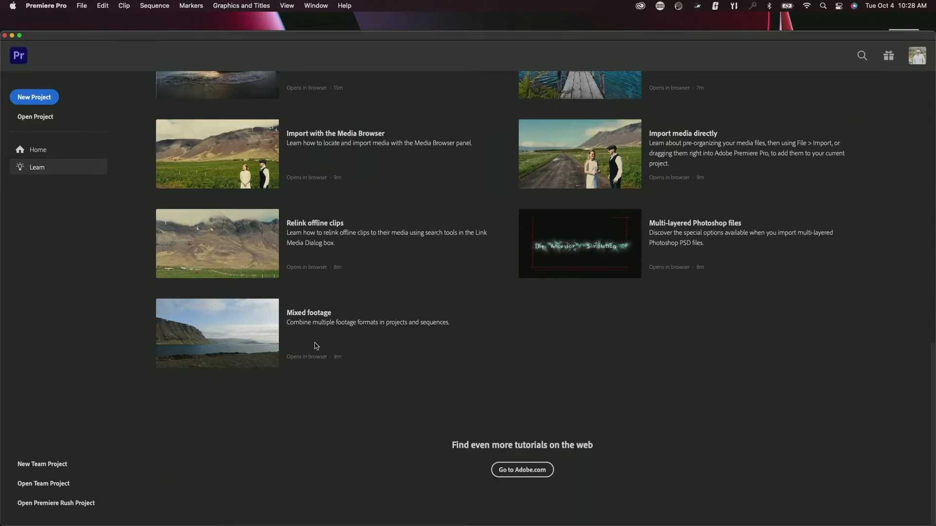
{"action": "scroll", "coordinate": [316, 346], "scroll_direction": "up", "scroll_amount": 8}
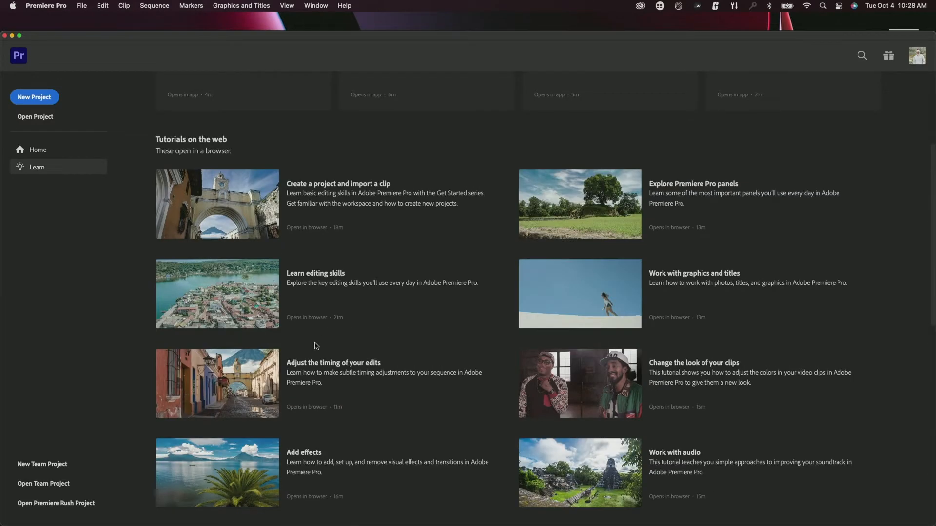
{"action": "scroll", "coordinate": [318, 233], "scroll_direction": "up", "scroll_amount": 4}
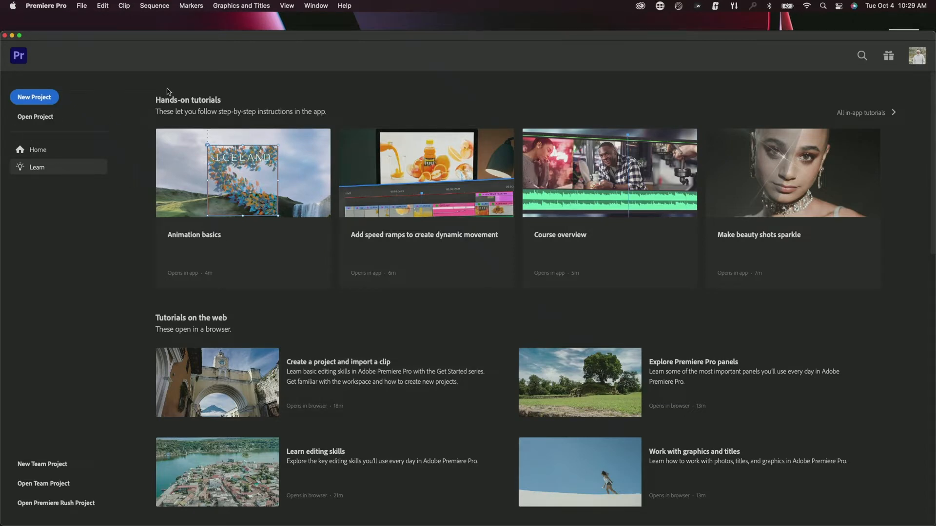
- Start a new project importing the Desktop's Snakes vs Iguana folder, excluding Photos and Premiere subfolders
{"action": "left_click", "coordinate": [34, 98]}
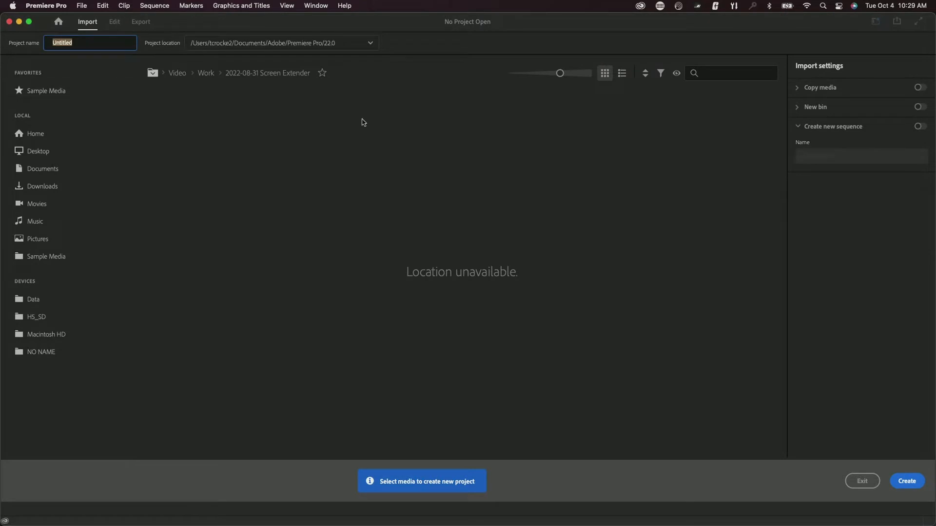
{"action": "left_click", "coordinate": [34, 151]}
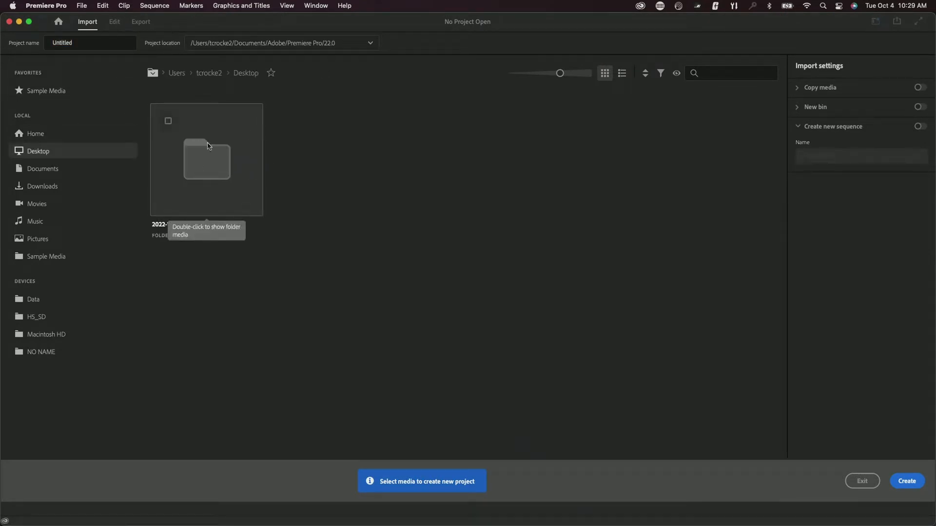
{"action": "left_click", "coordinate": [168, 121]}
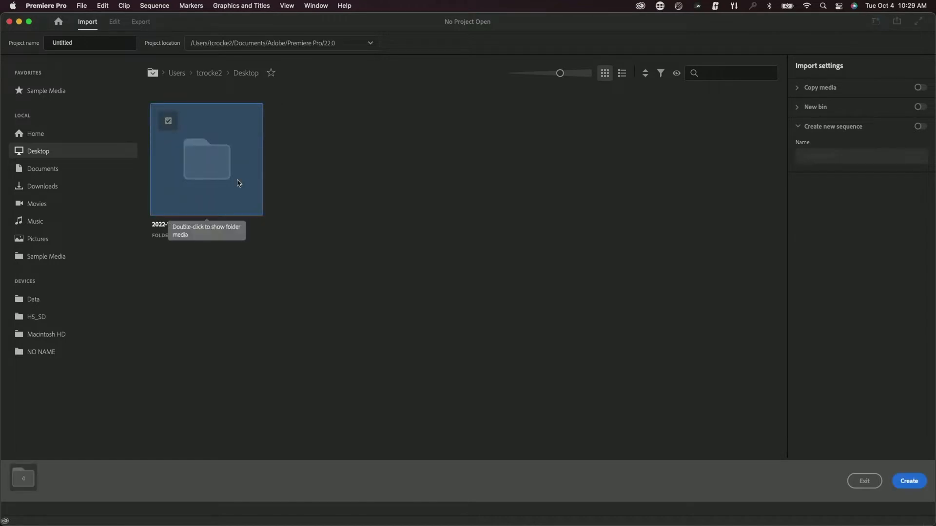
{"action": "double_click", "coordinate": [217, 173]}
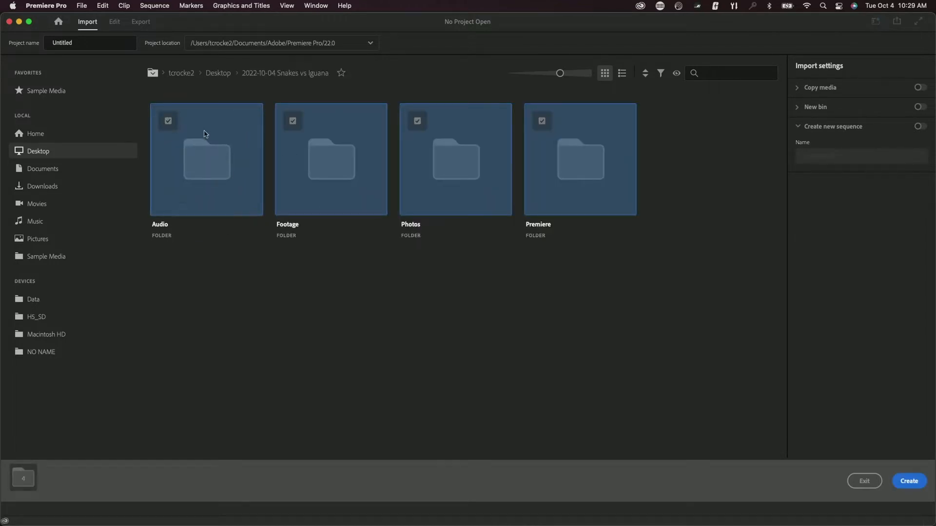
{"action": "left_click", "coordinate": [417, 121]}
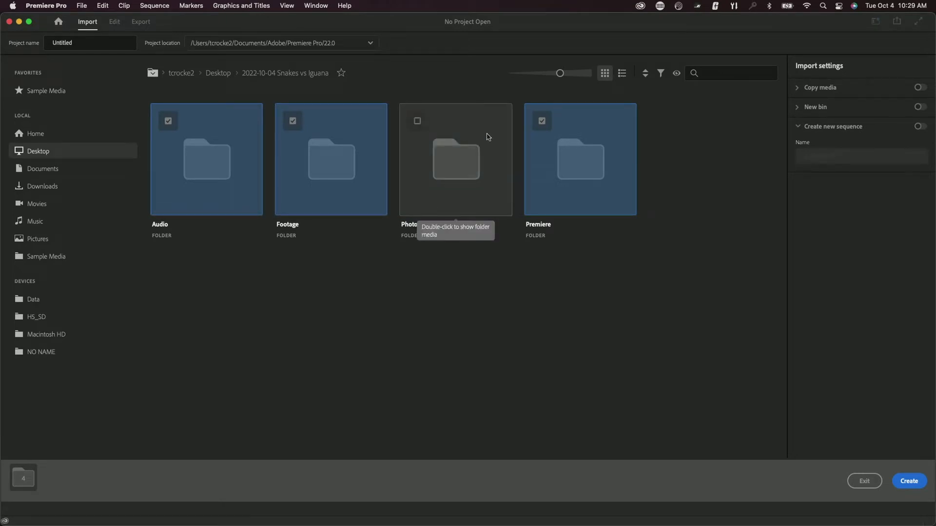
{"action": "left_click", "coordinate": [542, 122]}
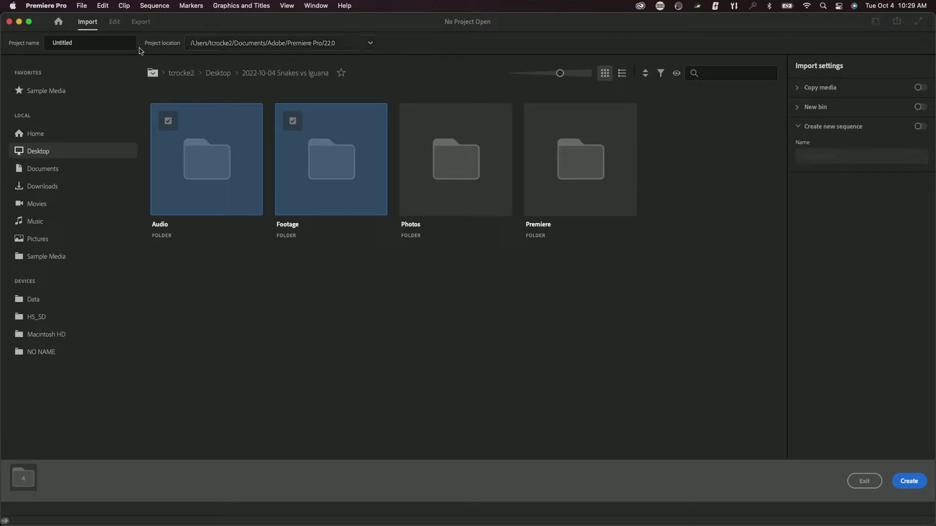
- Name the project 'Snakes vs Iguana' and save it in 2022-10-04 Snakes vs Iguana/Premiere
{"action": "left_click", "coordinate": [118, 46]}
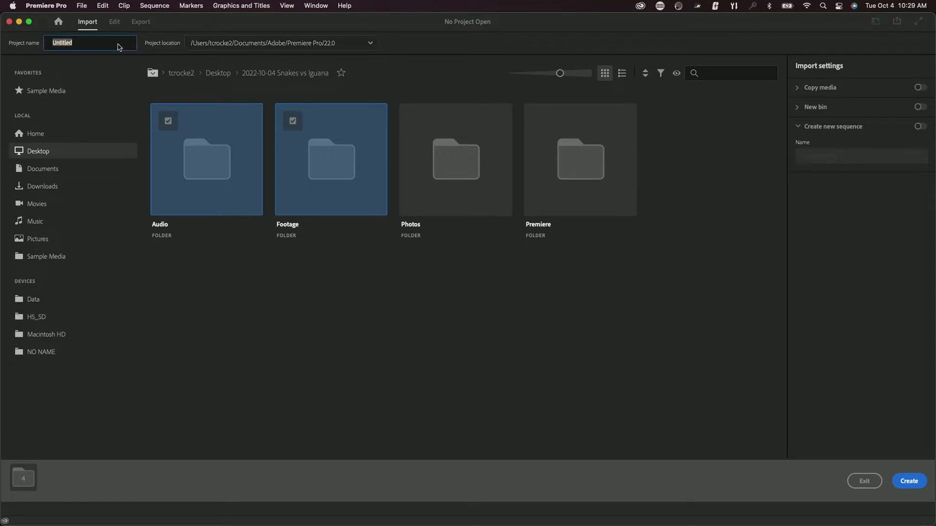
{"action": "type", "text": "Snakes vs"}
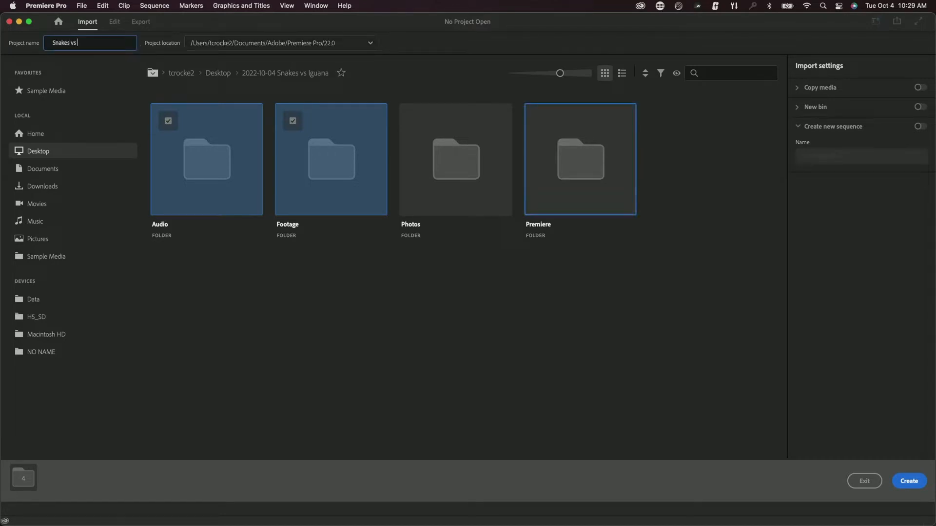
{"action": "type", "text": " Iguana"}
{"action": "left_click", "coordinate": [369, 43]}
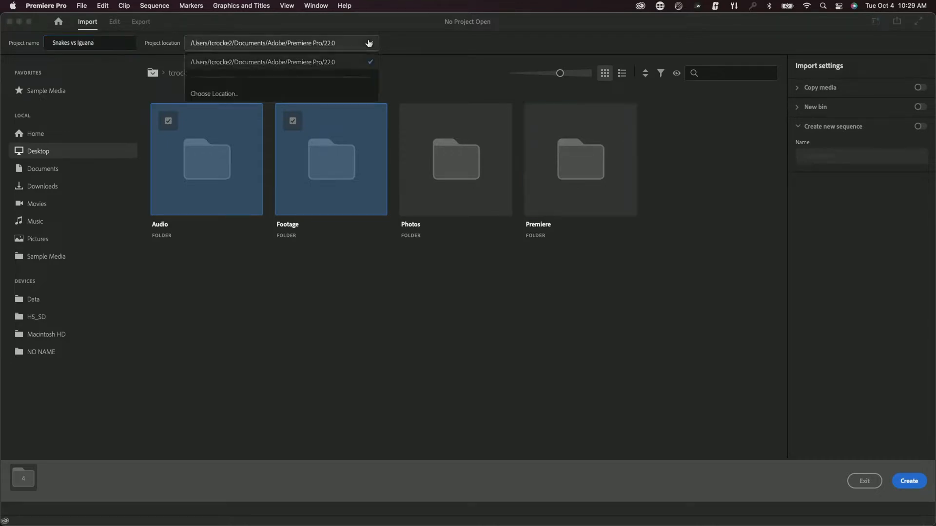
{"action": "left_click", "coordinate": [250, 96]}
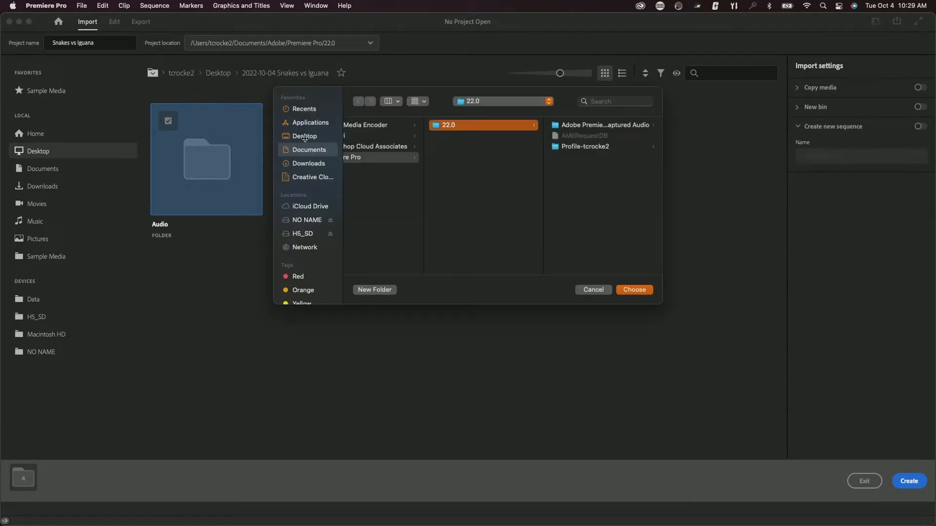
{"action": "left_click", "coordinate": [305, 138]}
{"action": "left_click", "coordinate": [427, 128]}
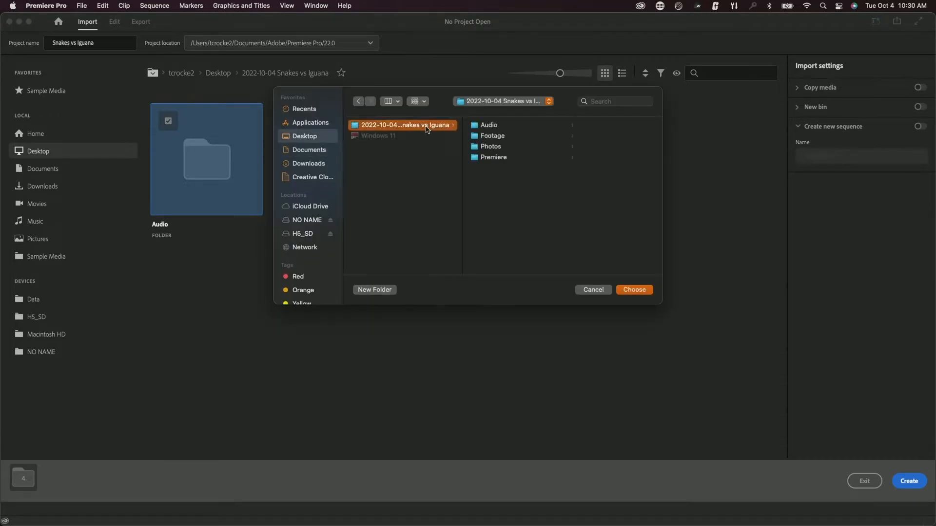
{"action": "left_click", "coordinate": [502, 158]}
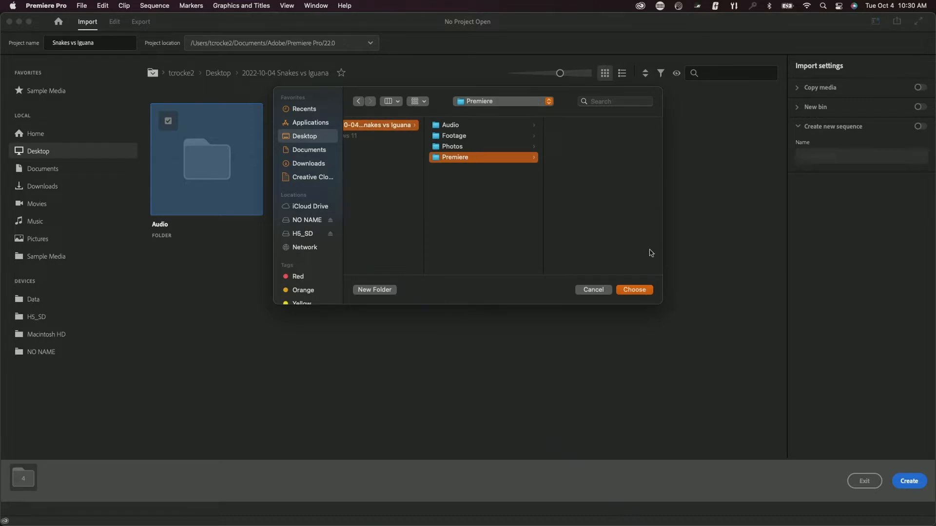
{"action": "left_click", "coordinate": [634, 290]}
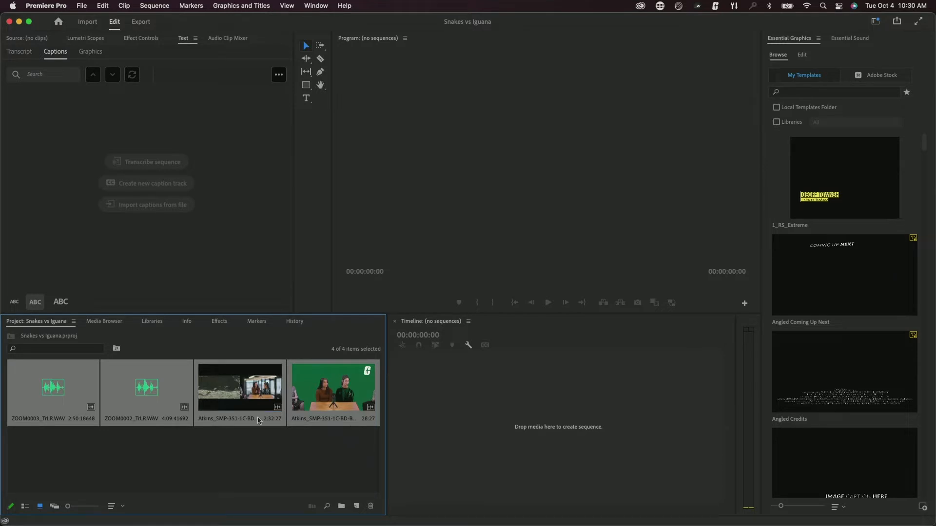
- Switch to the Editing workspace and drag the panel divider left to widen the Program monitor
{"action": "left_click", "coordinate": [314, 452]}
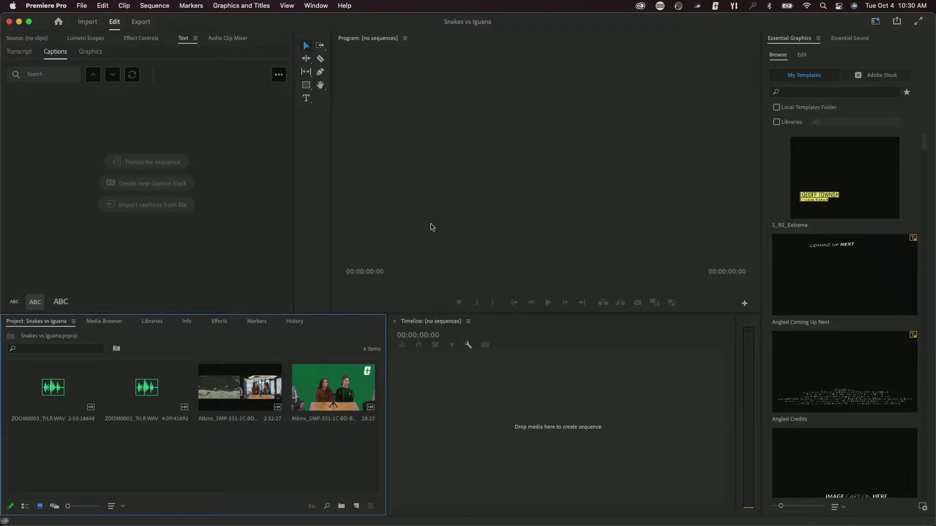
{"action": "left_click", "coordinate": [314, 5]}
{"action": "mouse_move", "coordinate": [341, 20]}
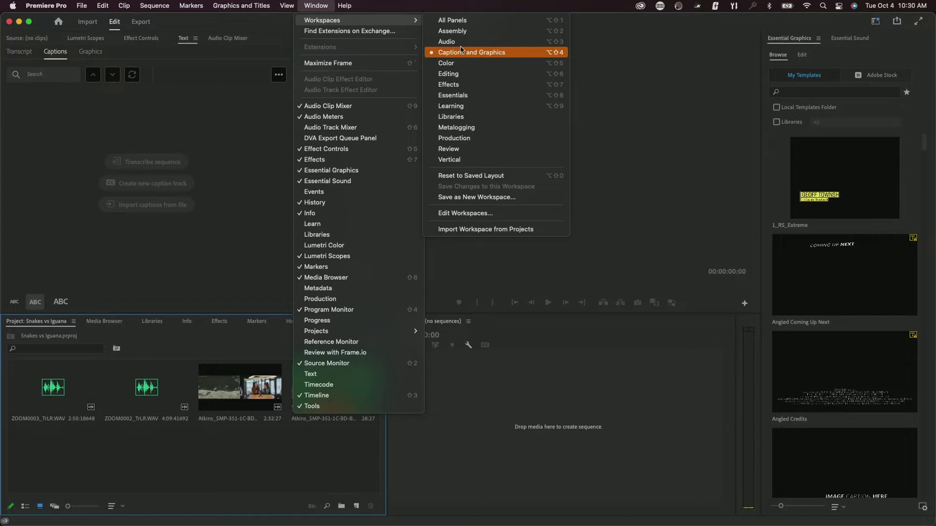
{"action": "left_click", "coordinate": [476, 75]}
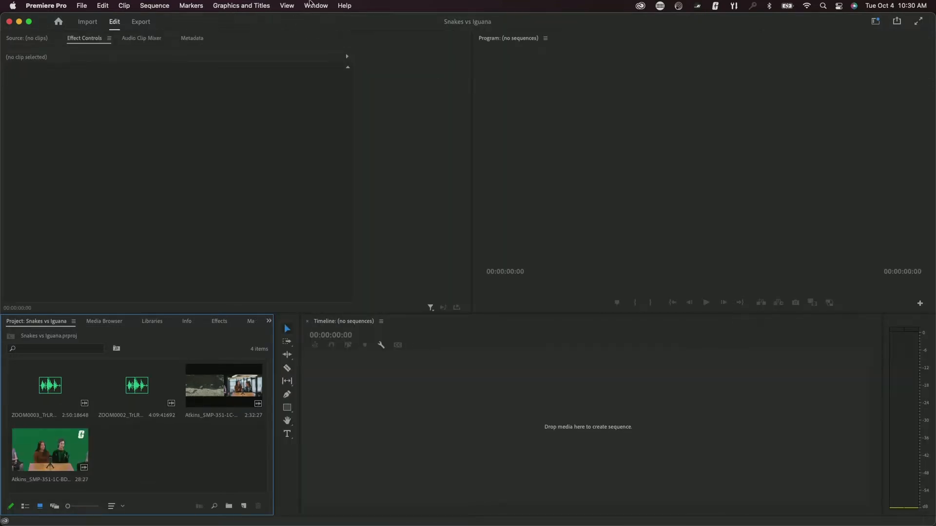
{"action": "left_click", "coordinate": [316, 5]}
{"action": "mouse_move", "coordinate": [327, 25]}
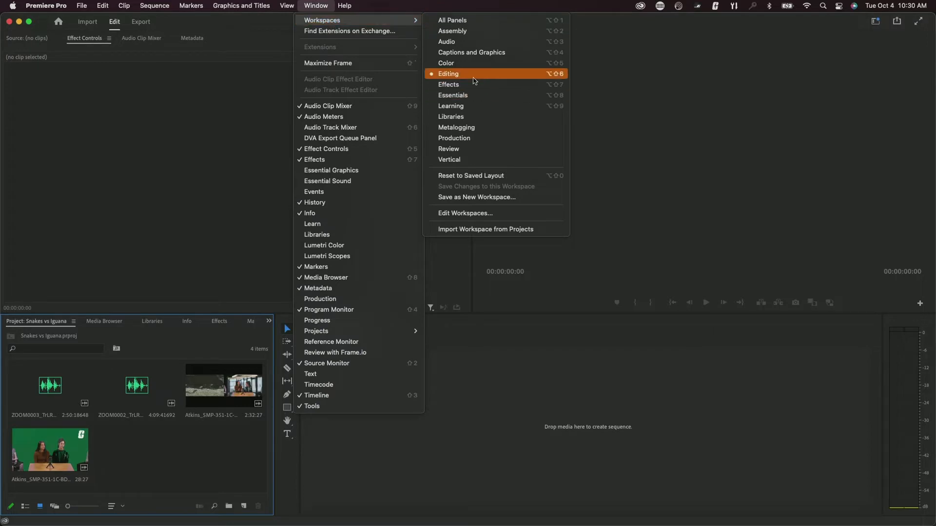
{"action": "left_click", "coordinate": [597, 418]}
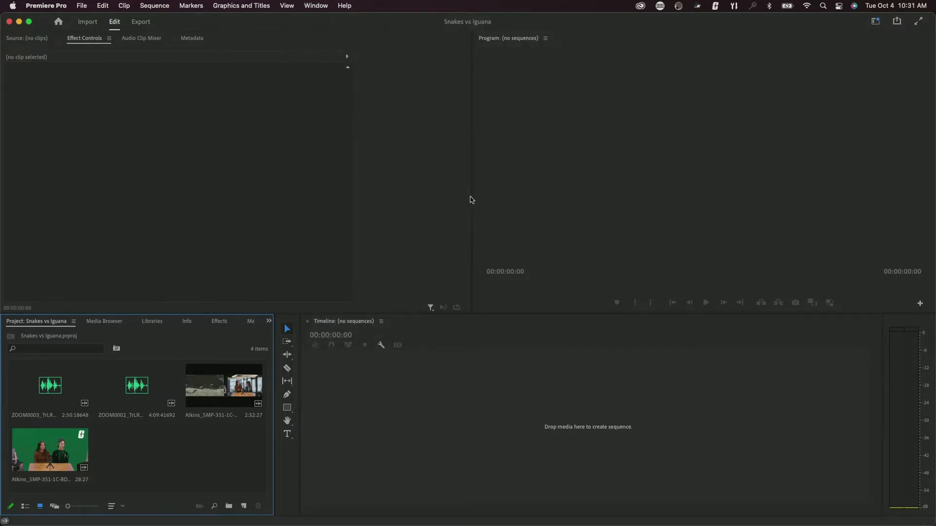
{"action": "left_click_drag", "start_coordinate": [469, 198], "coordinate": [274, 210]}
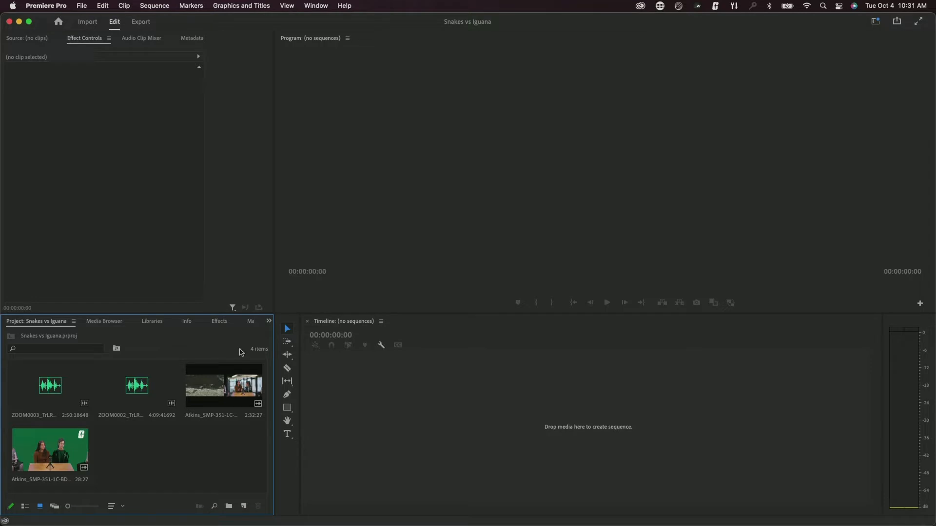
{"action": "left_click", "coordinate": [219, 322]}
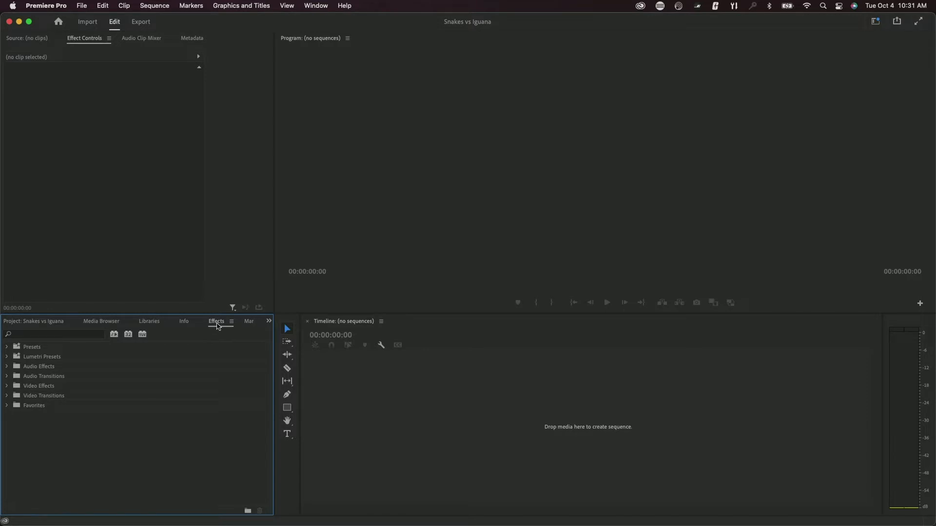
{"action": "left_click", "coordinate": [55, 336]}
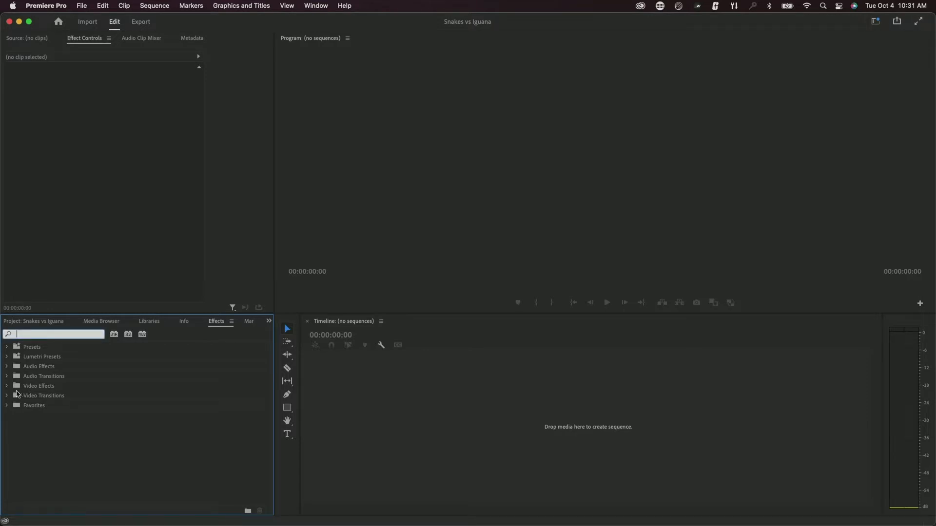
{"action": "left_click", "coordinate": [6, 386]}
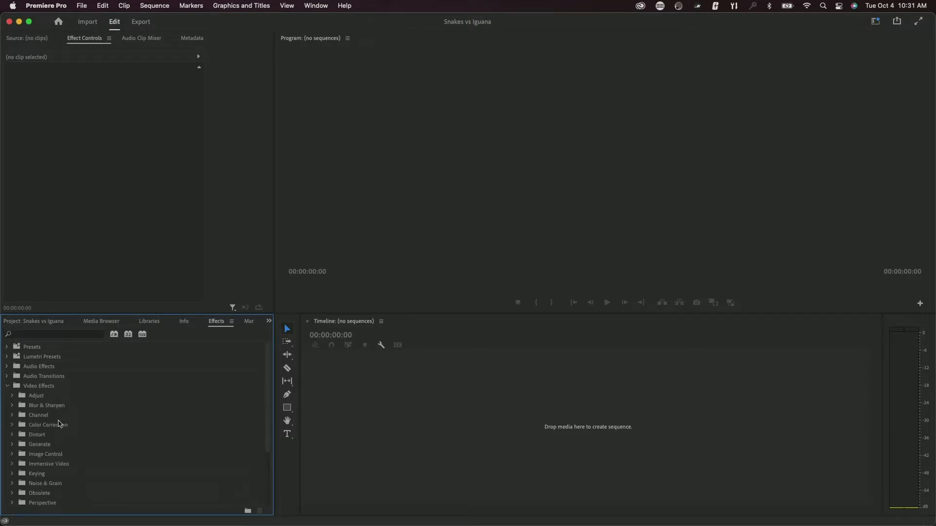
{"action": "scroll", "coordinate": [59, 421], "scroll_direction": "down", "scroll_amount": 3}
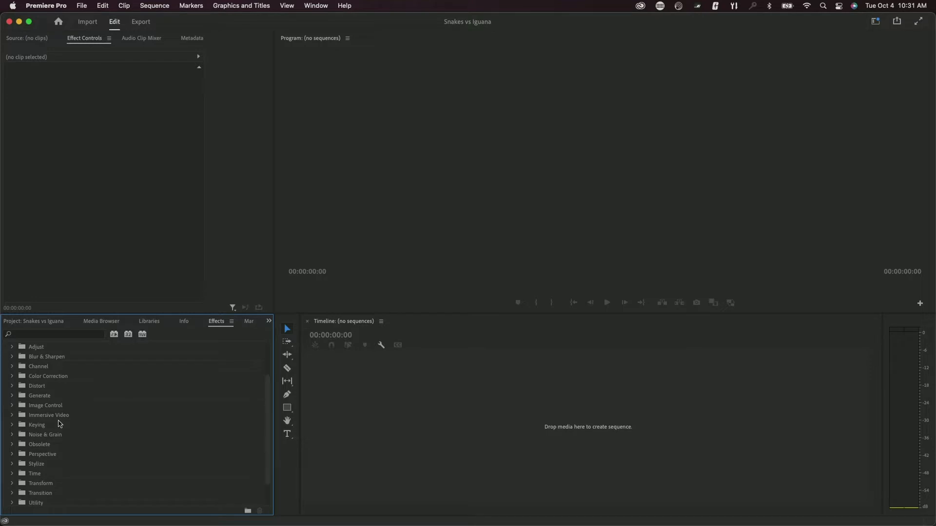
{"action": "scroll", "coordinate": [58, 424], "scroll_direction": "up", "scroll_amount": 3}
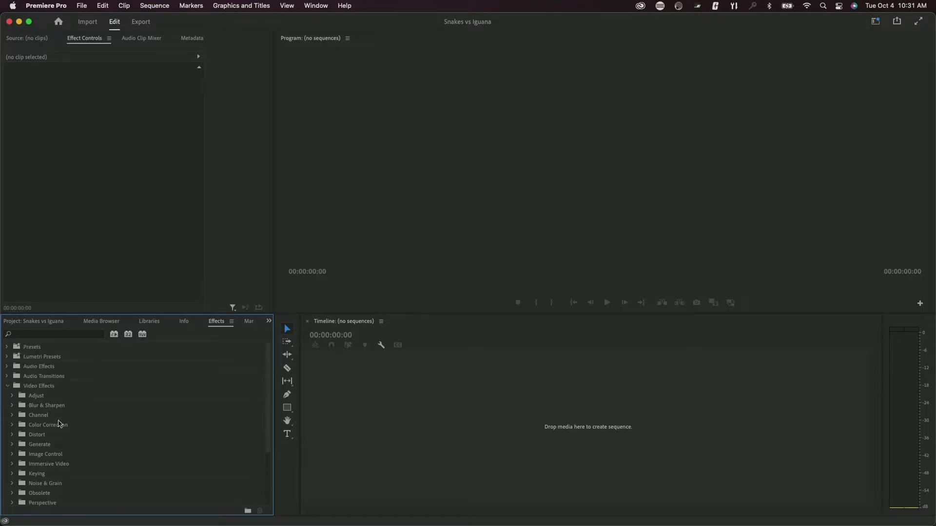
{"action": "left_click", "coordinate": [7, 386]}
{"action": "left_click", "coordinate": [7, 396]}
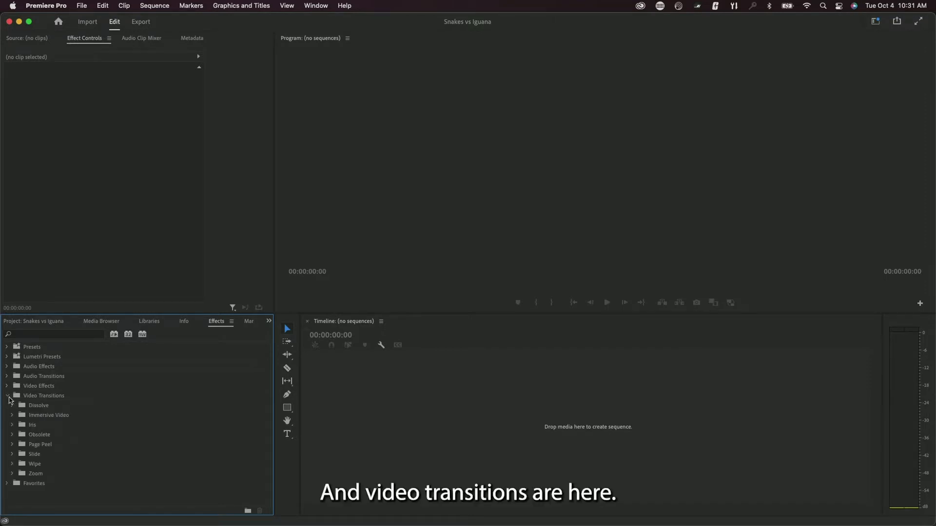
{"action": "left_click", "coordinate": [8, 399]}
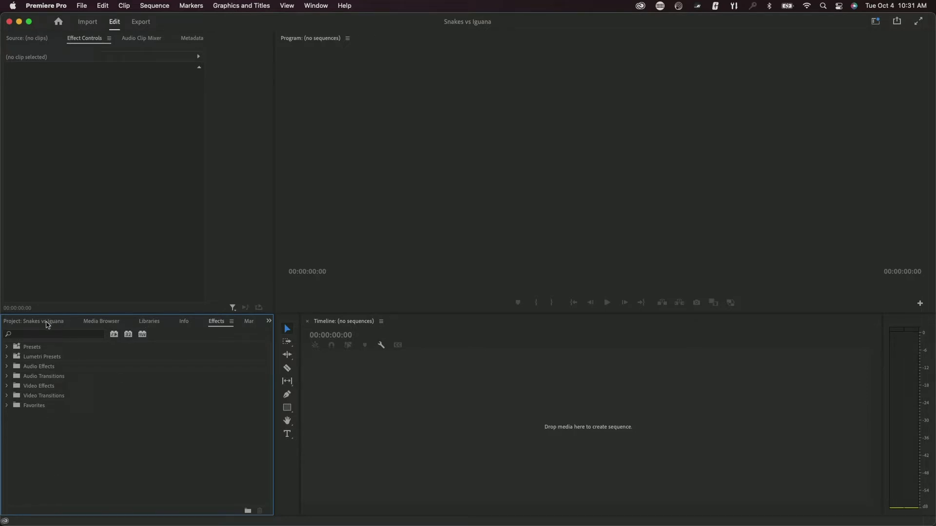
{"action": "left_click", "coordinate": [47, 323]}
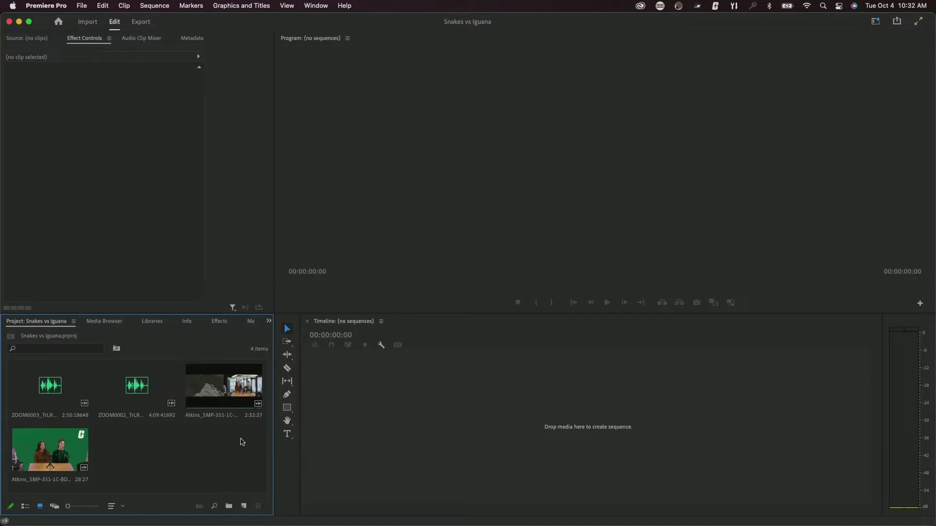
- Create a new sequence from the green-screen interview clip
{"action": "left_click", "coordinate": [42, 463]}
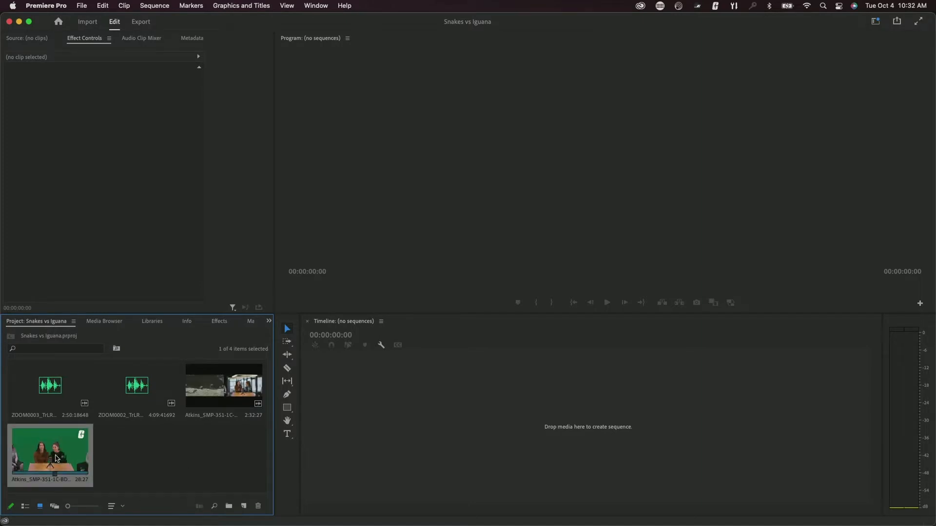
{"action": "left_click_drag", "start_coordinate": [49, 456], "coordinate": [367, 422]}
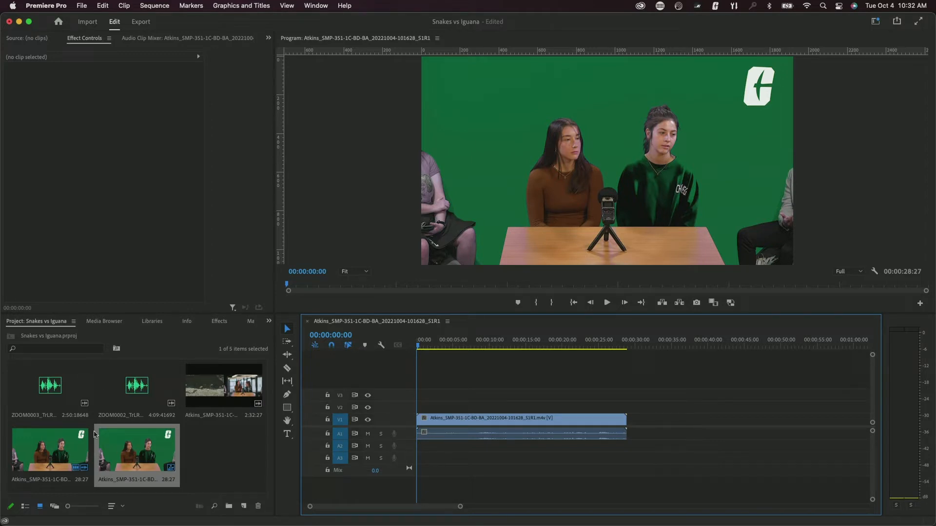
{"action": "mouse_move", "coordinate": [46, 517]}
- Place the 2:32:27 clip after it on V1/A1 and the ZOOM0003 audio beneath on A2
{"action": "left_click", "coordinate": [53, 446]}
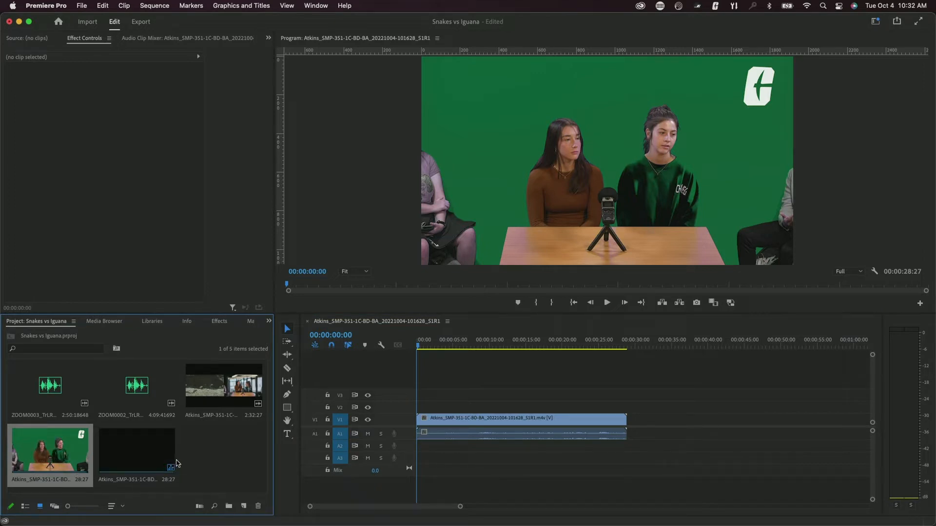
{"action": "left_click", "coordinate": [212, 396]}
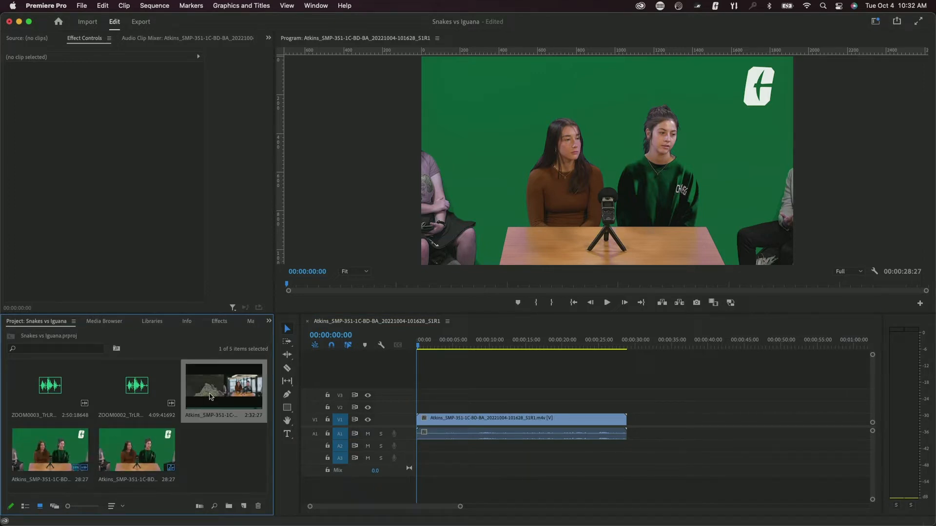
{"action": "left_click_drag", "start_coordinate": [205, 389], "coordinate": [646, 419]}
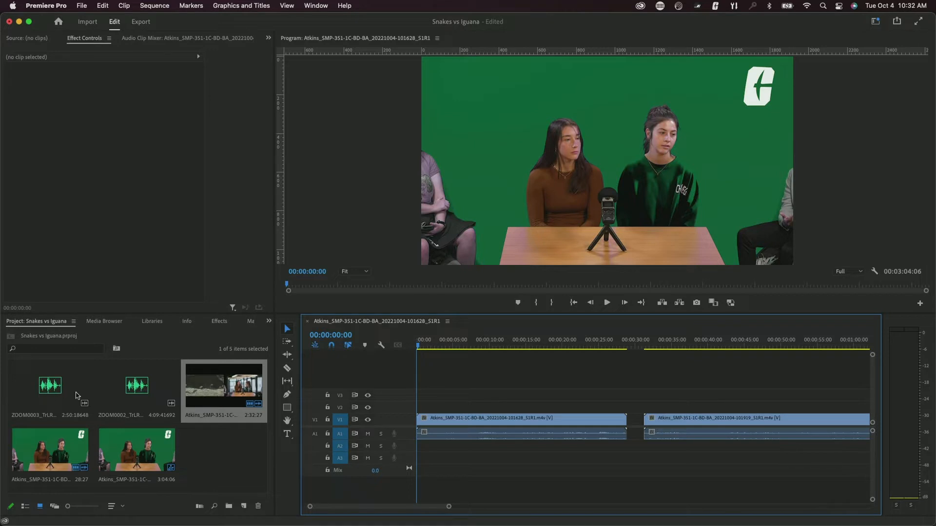
{"action": "left_click", "coordinate": [38, 393]}
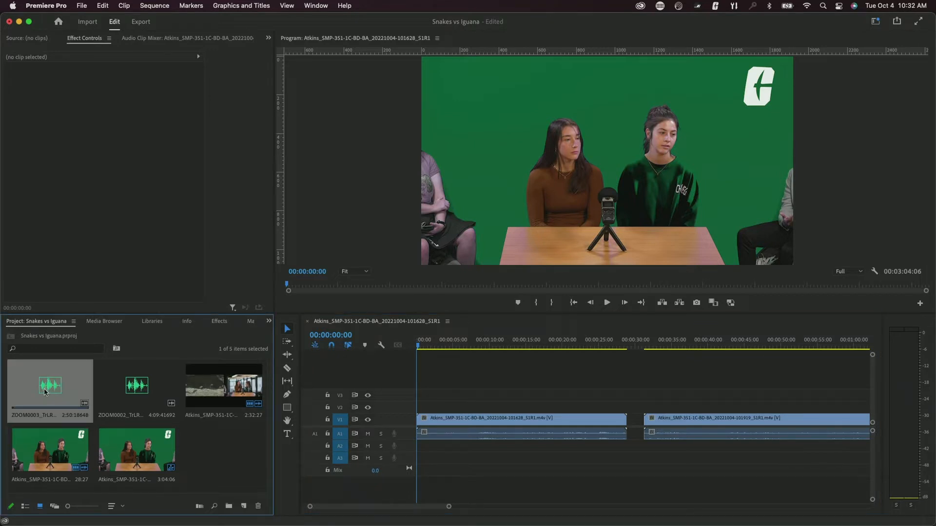
{"action": "left_click_drag", "start_coordinate": [45, 393], "coordinate": [644, 446]}
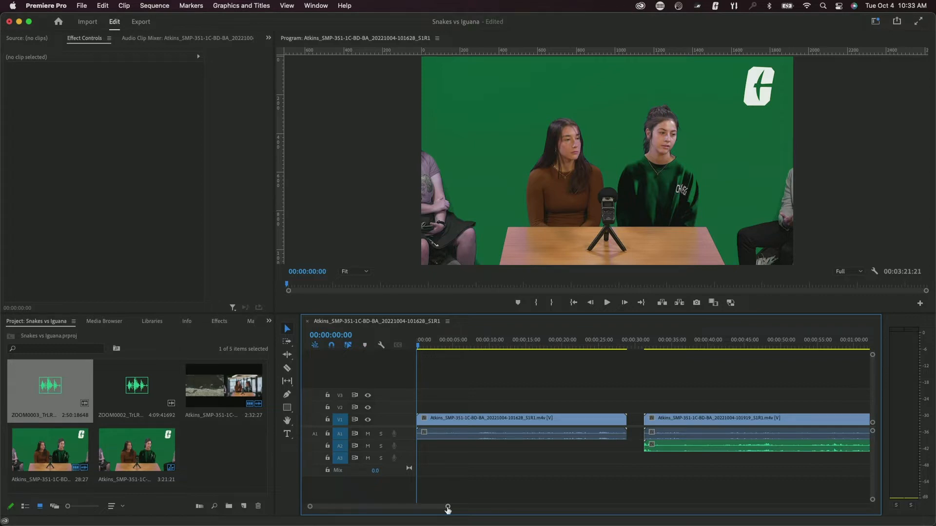
{"action": "left_click_drag", "start_coordinate": [448, 508], "coordinate": [672, 521]}
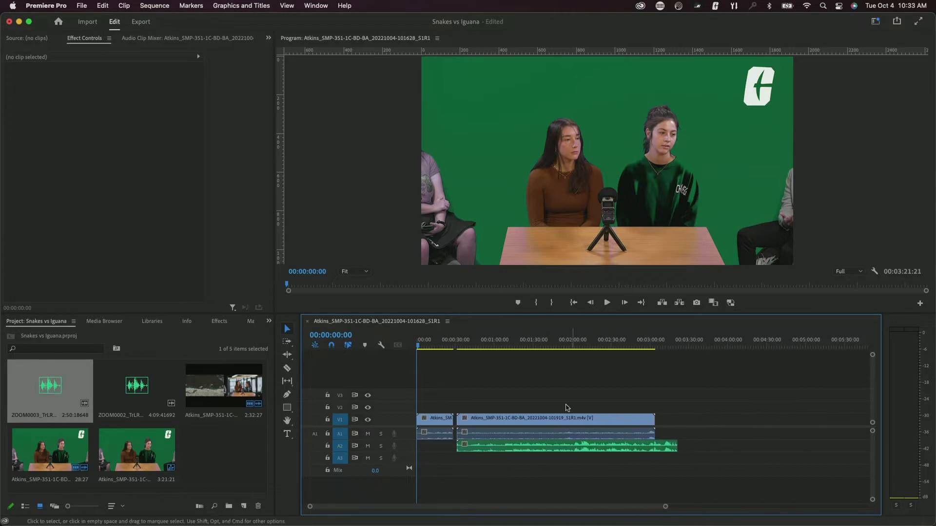
- Move the later clip and its ZOOM0003 audio right to about 07:00
{"action": "left_click_drag", "start_coordinate": [551, 389], "coordinate": [633, 476]}
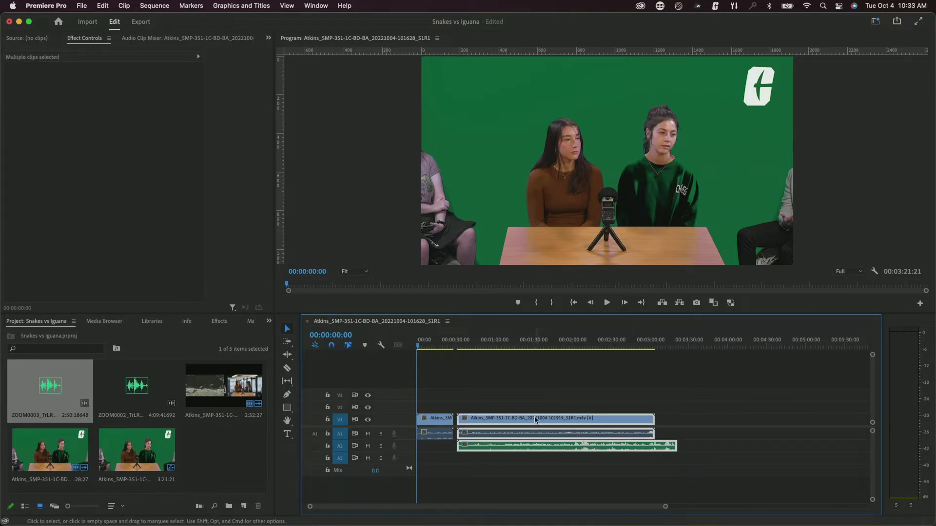
{"action": "left_click_drag", "start_coordinate": [532, 421], "coordinate": [772, 423]}
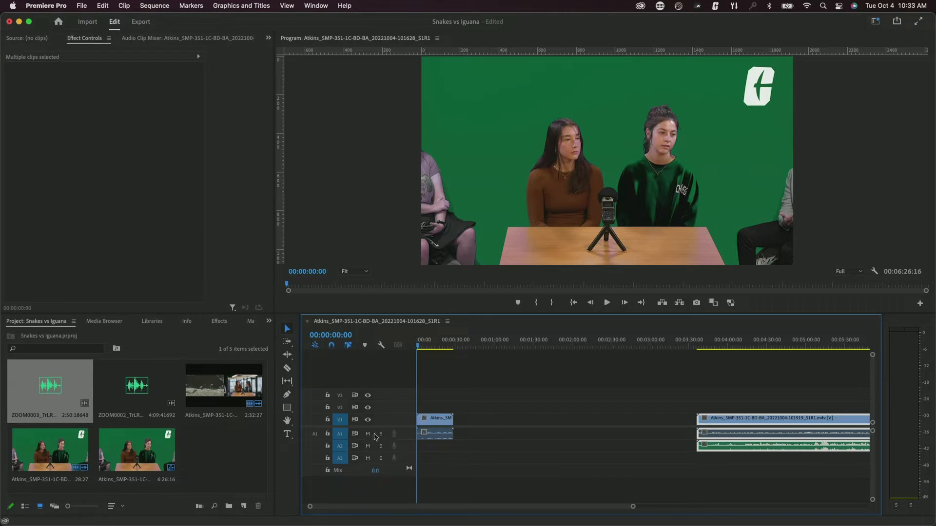
{"action": "left_click", "coordinate": [172, 417]}
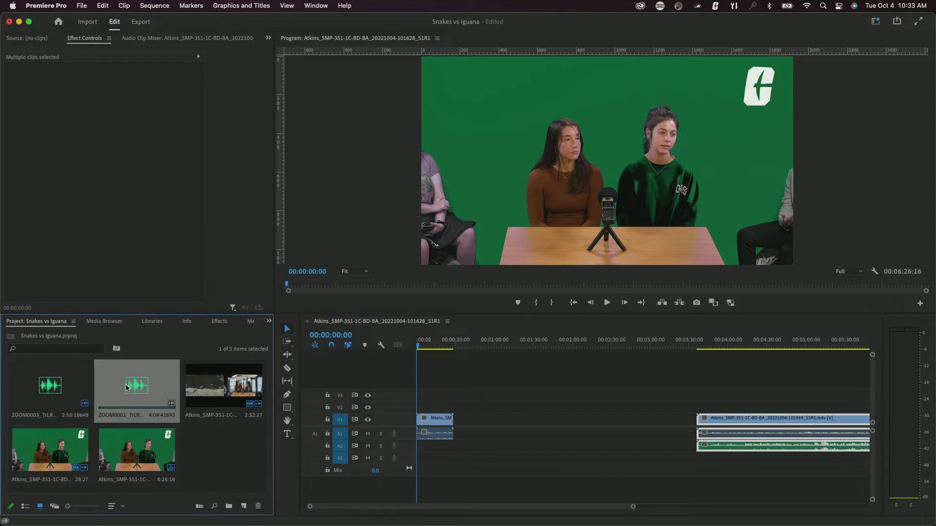
{"action": "mouse_move", "coordinate": [127, 387]}
{"action": "left_mouse_down"}
{"action": "mouse_move", "coordinate": [435, 439]}
{"action": "mouse_move", "coordinate": [365, 418]}
{"action": "mouse_move", "coordinate": [136, 395]}
{"action": "left_mouse_up"}
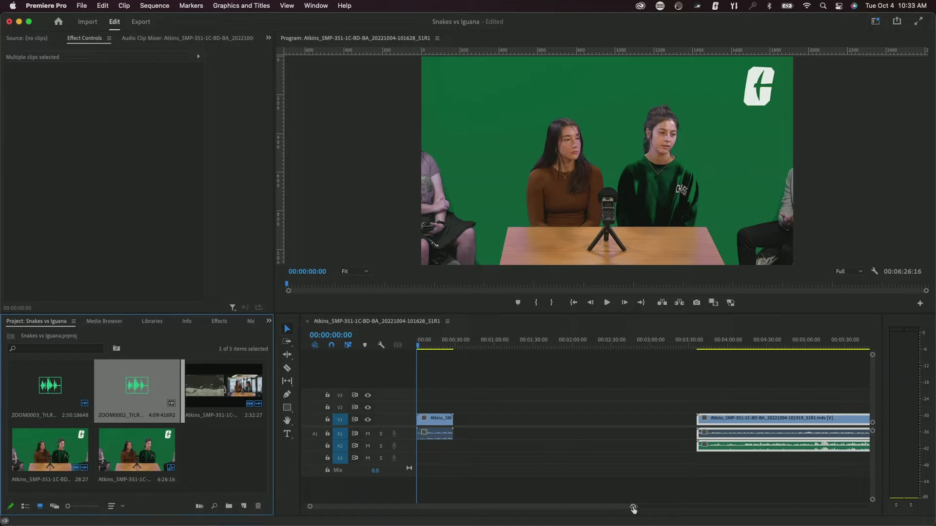
{"action": "left_click_drag", "start_coordinate": [633, 508], "coordinate": [713, 510]}
{"action": "left_click", "coordinate": [592, 385]}
{"action": "left_click_drag", "start_coordinate": [624, 388], "coordinate": [793, 432]}
- Lay the ZOOM0002 audio onto A2 starting at 00:00
{"action": "left_click", "coordinate": [112, 398]}
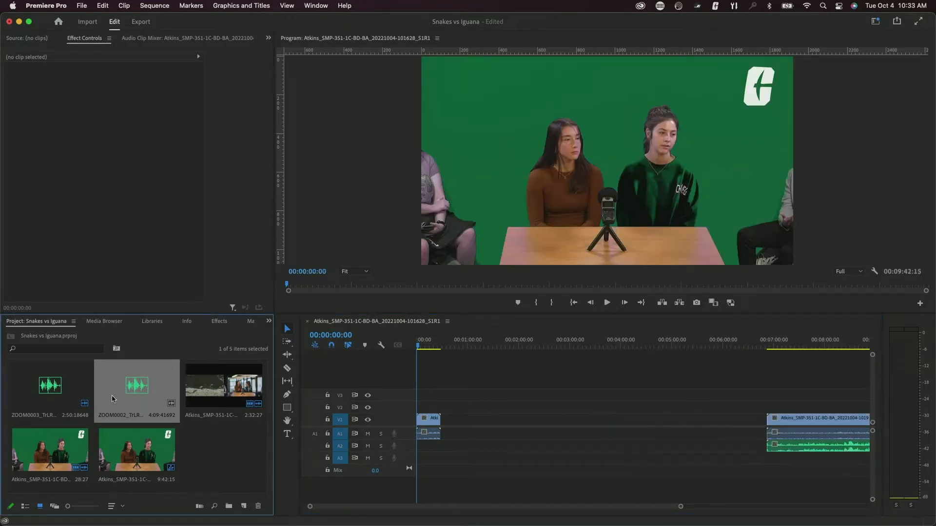
{"action": "left_click_drag", "start_coordinate": [112, 398], "coordinate": [421, 446]}
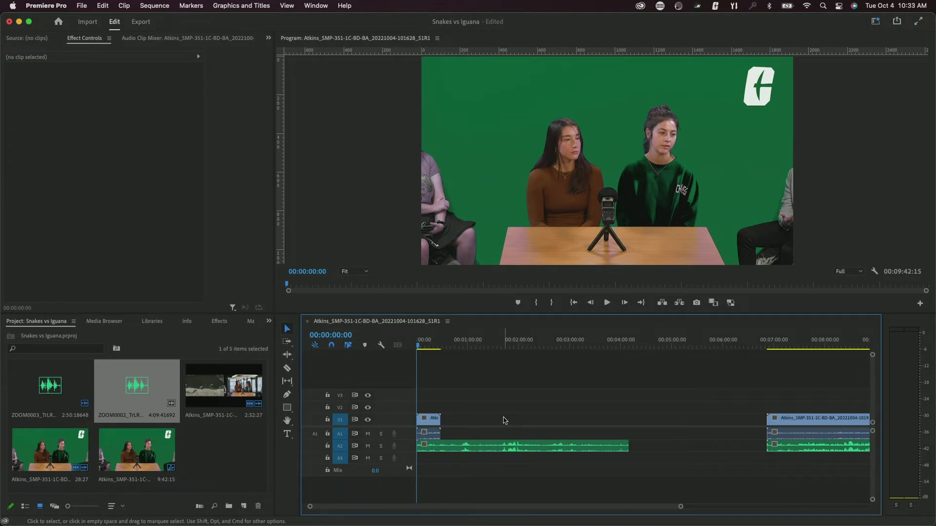
{"action": "left_click_drag", "start_coordinate": [454, 389], "coordinate": [439, 439]}
- Move the interview clip to about 2:00 and synchronize it with the A2 ZOOM0002 audio by audio
{"action": "left_click", "coordinate": [543, 405]}
{"action": "left_click_drag", "start_coordinate": [442, 421], "coordinate": [528, 420]}
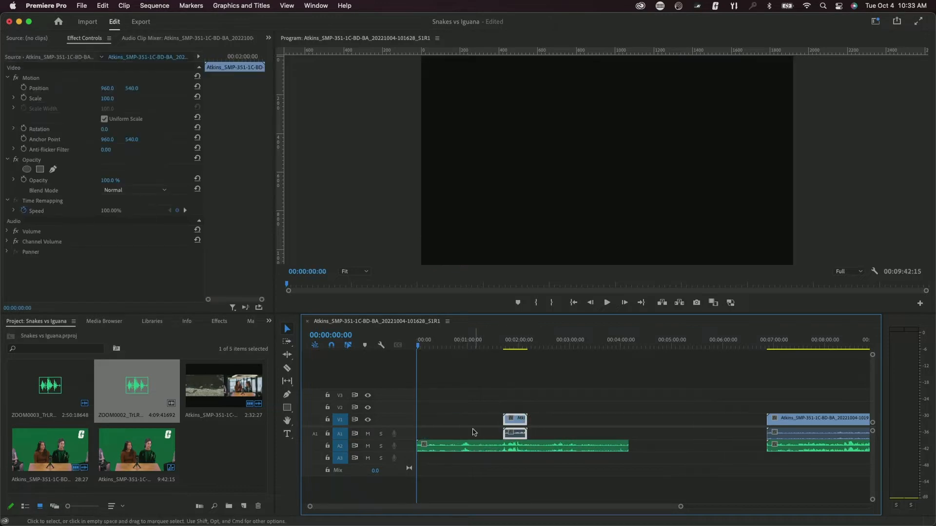
{"action": "left_click", "coordinate": [589, 435]}
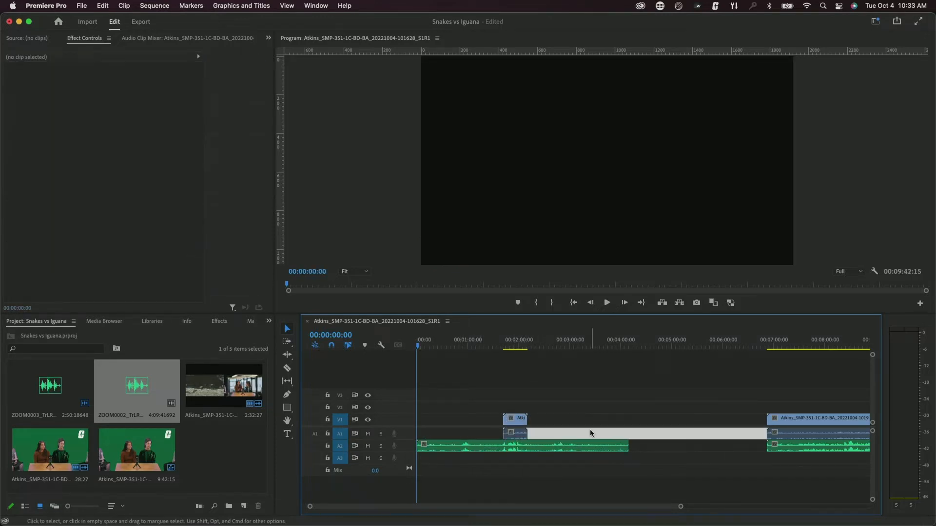
{"action": "left_click_drag", "start_coordinate": [553, 379], "coordinate": [508, 473]}
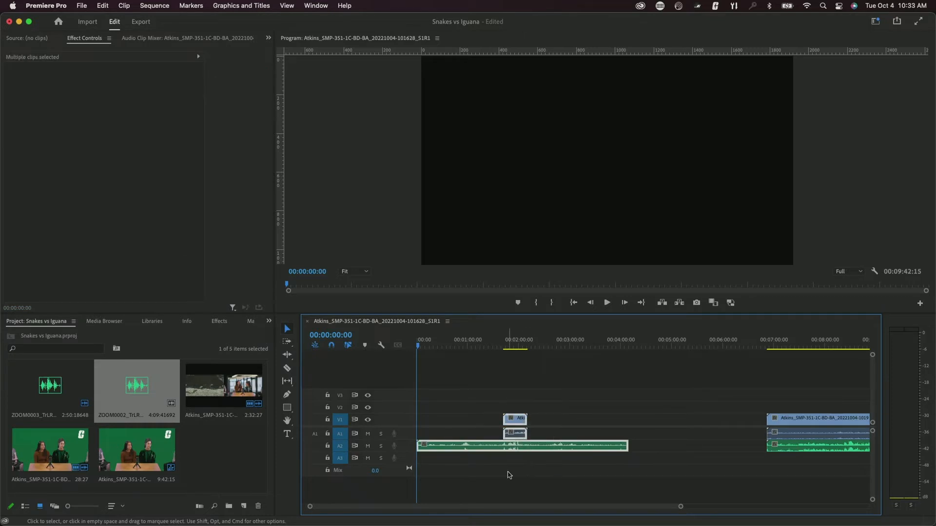
{"action": "right_click", "coordinate": [518, 427]}
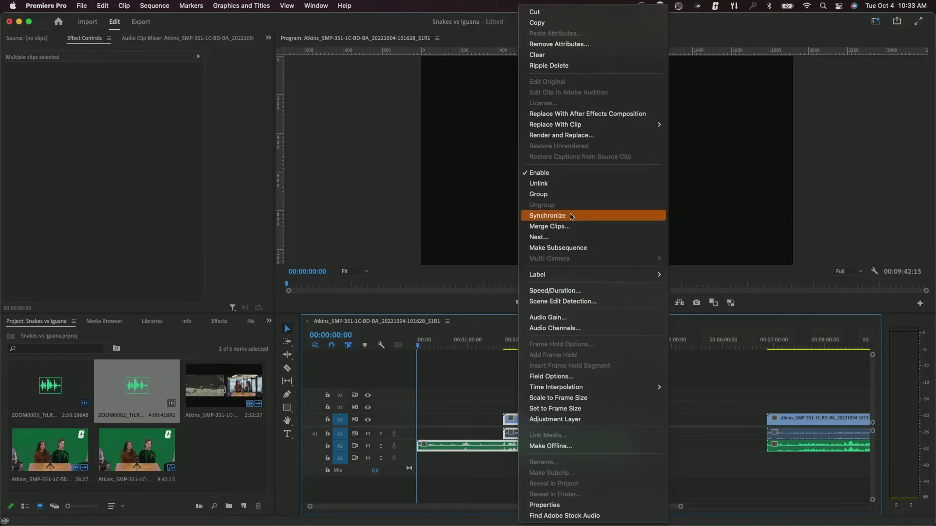
{"action": "left_click", "coordinate": [547, 217]}
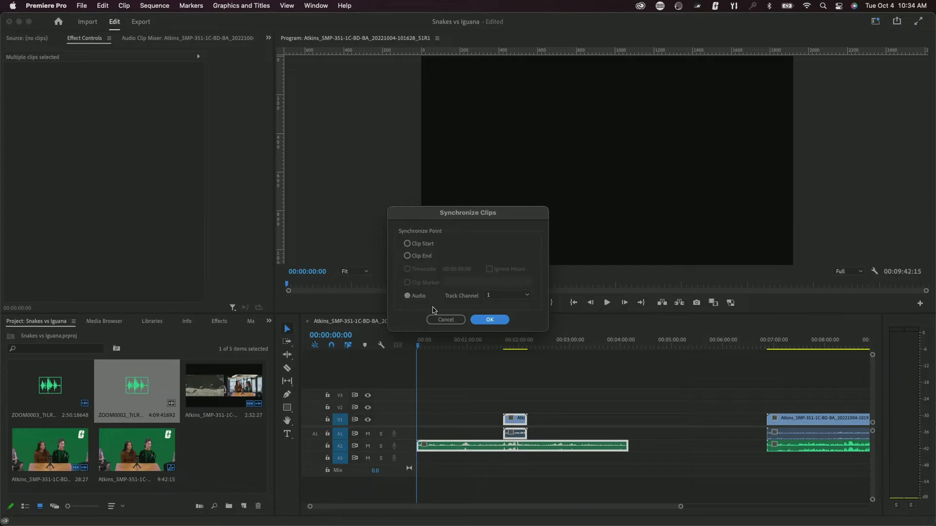
{"action": "left_click", "coordinate": [490, 320]}
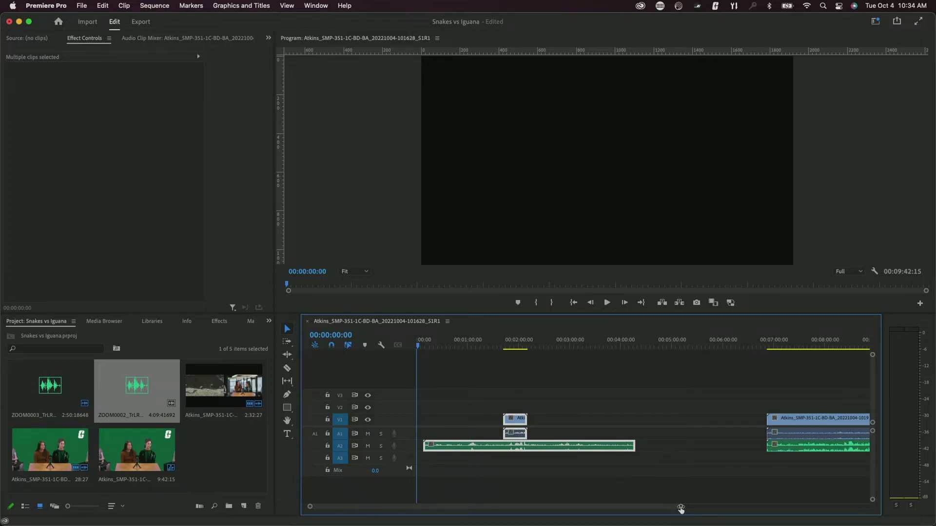
- Mute A2 and play the interview from just before the clip to check the sync
{"action": "left_click_drag", "start_coordinate": [680, 506], "coordinate": [601, 514]}
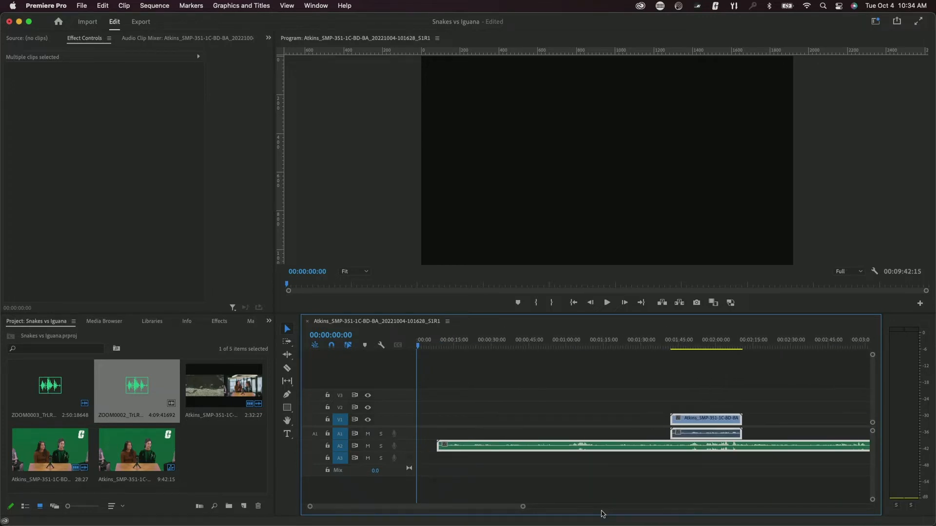
{"action": "left_click_drag", "start_coordinate": [501, 508], "coordinate": [581, 507]}
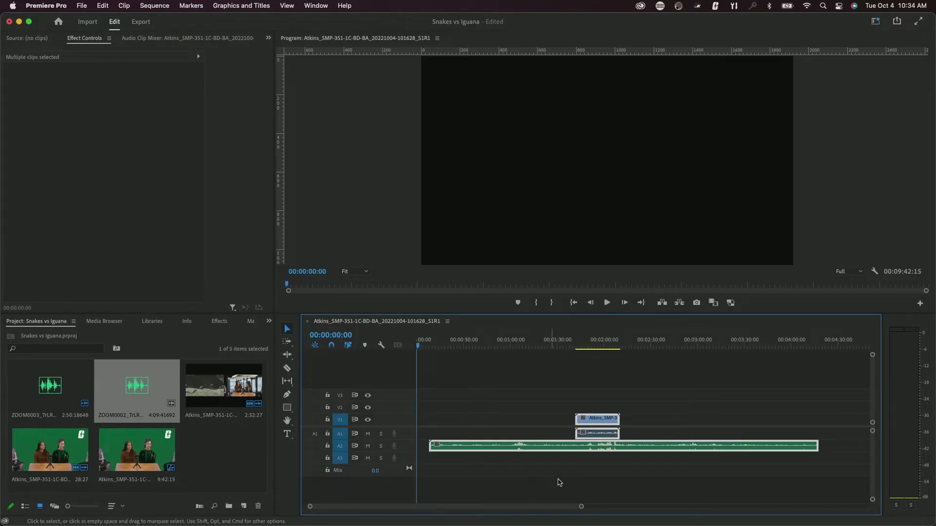
{"action": "left_click", "coordinate": [492, 416]}
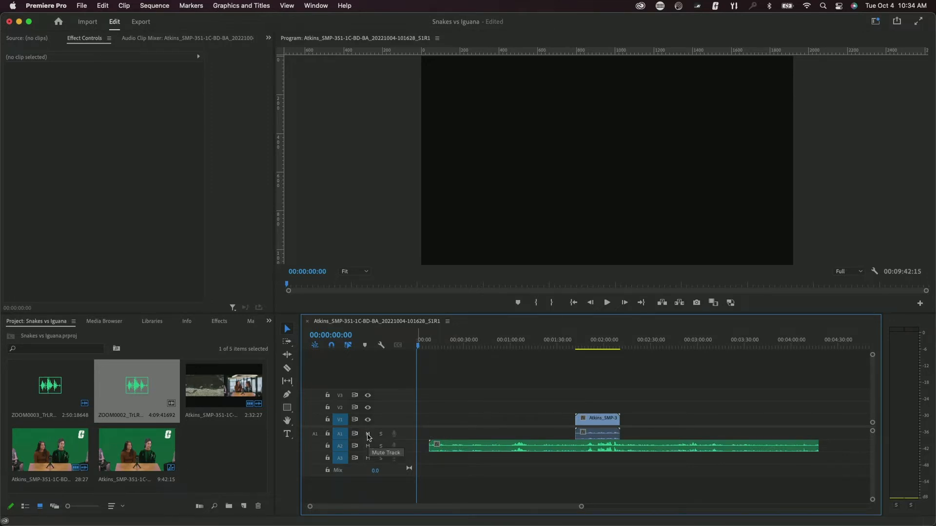
{"action": "left_click", "coordinate": [367, 445]}
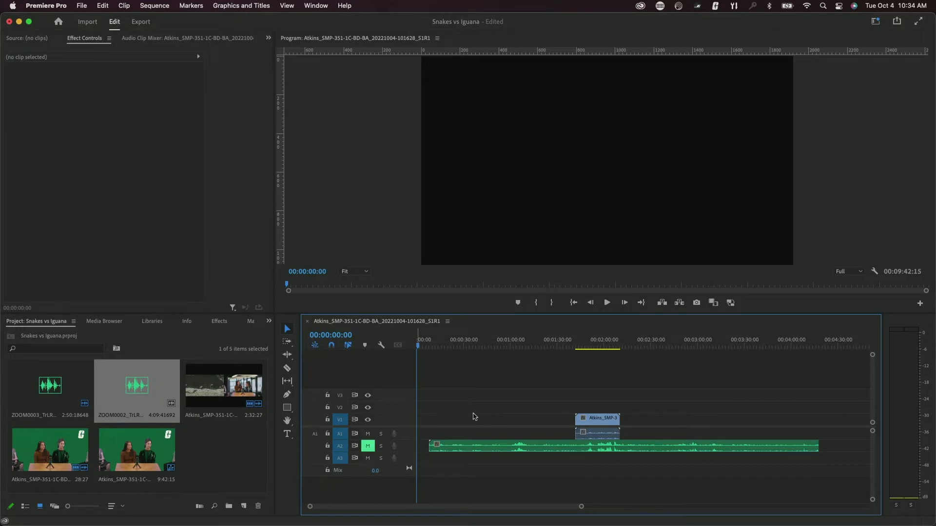
{"action": "left_click", "coordinate": [583, 345]}
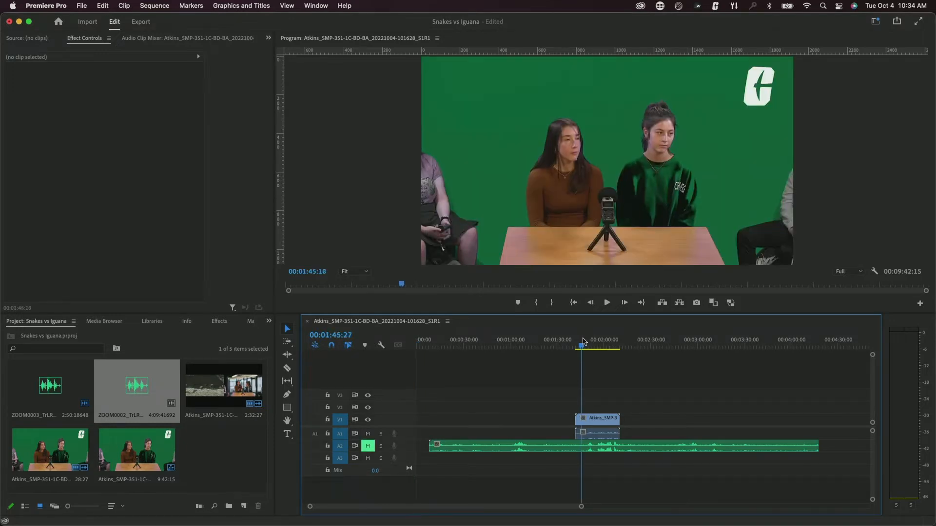
{"action": "key", "text": "space"}
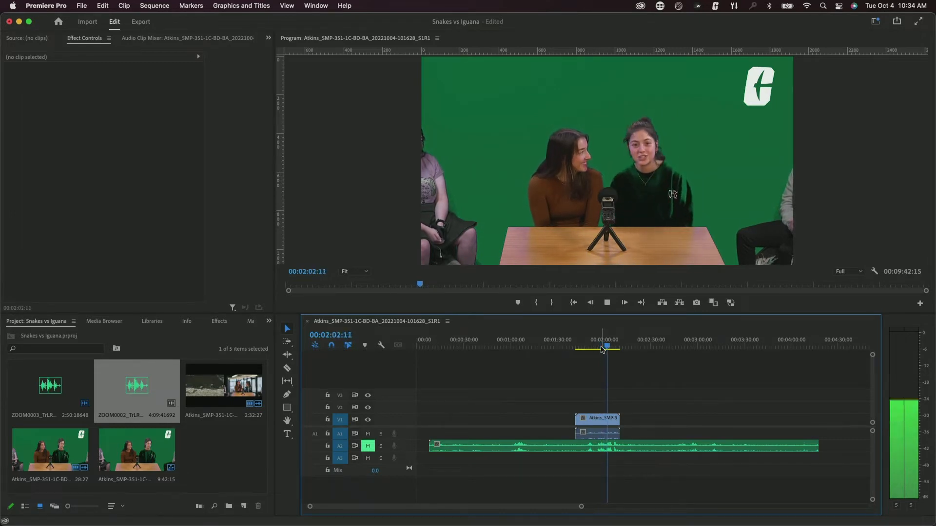
{"action": "key", "text": "space"}
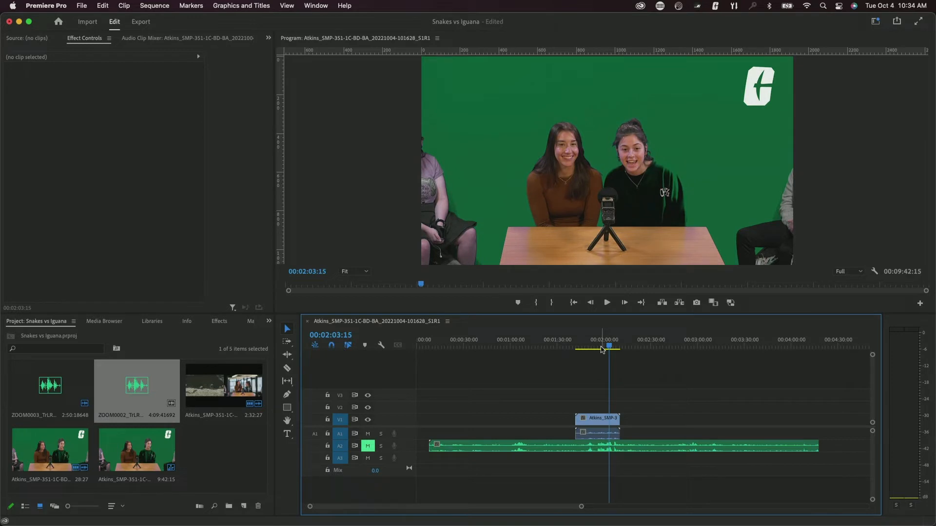
- Unmute A2, mute A1, and replay from about 2:01 with only the A2 recording
{"action": "key", "text": "XF86AudioRaiseVolume"}
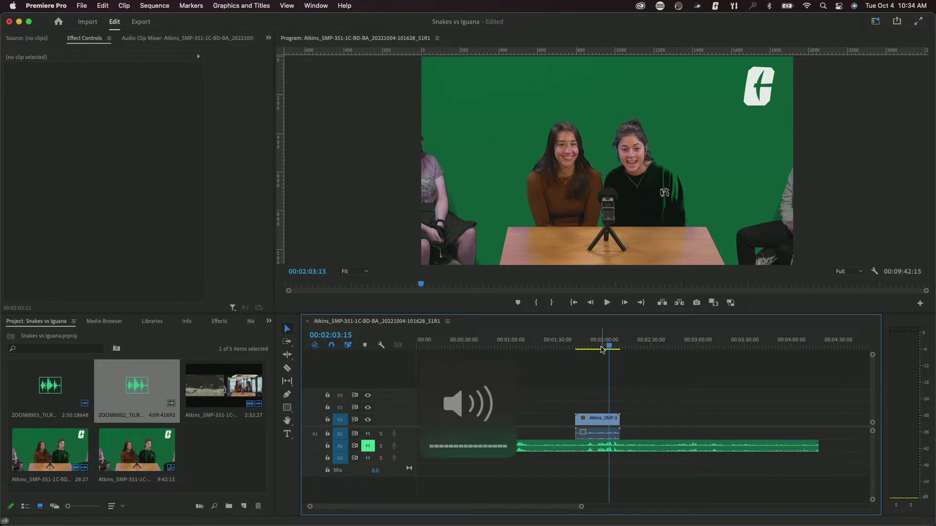
{"action": "left_click", "coordinate": [368, 445]}
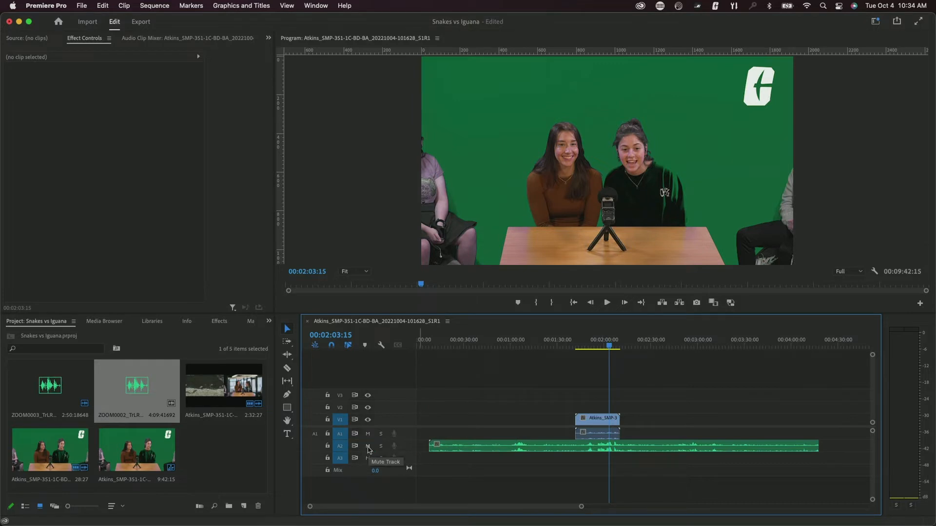
{"action": "left_click", "coordinate": [367, 433]}
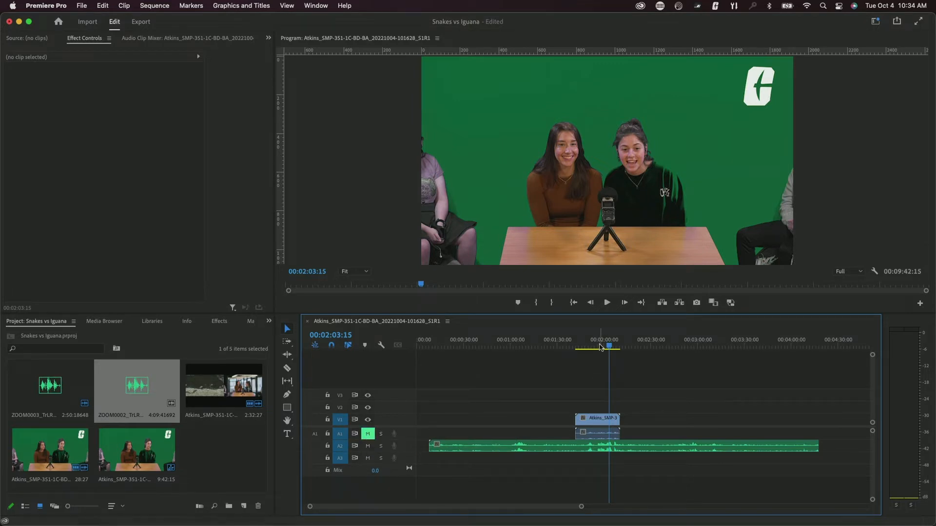
{"action": "key", "text": "XF86AudioRaiseVolume"}
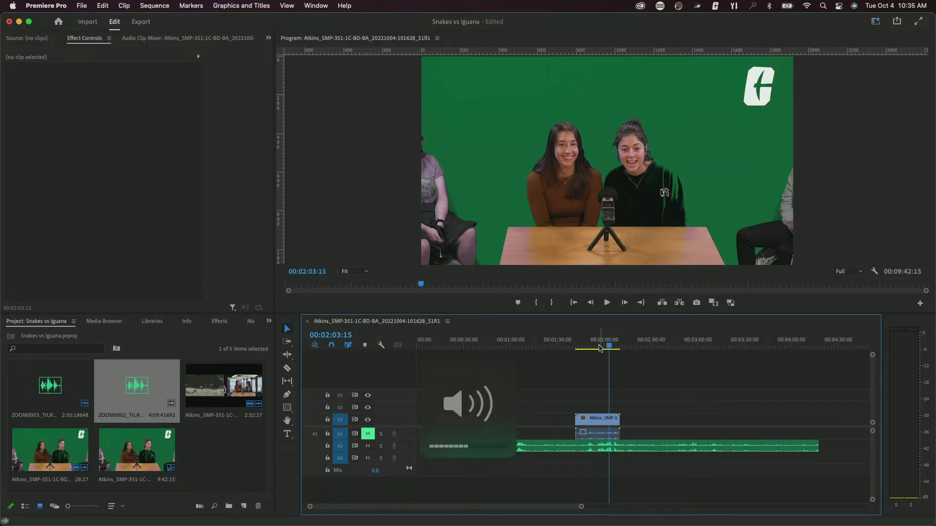
{"action": "left_click", "coordinate": [603, 347]}
{"action": "key", "text": "space"}
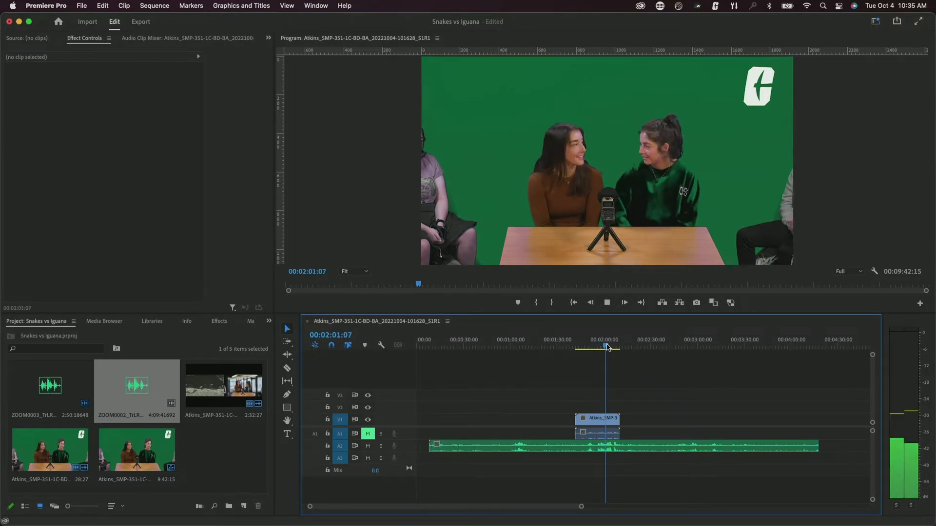
{"action": "key", "text": "XF86AudioRaiseVolume"}
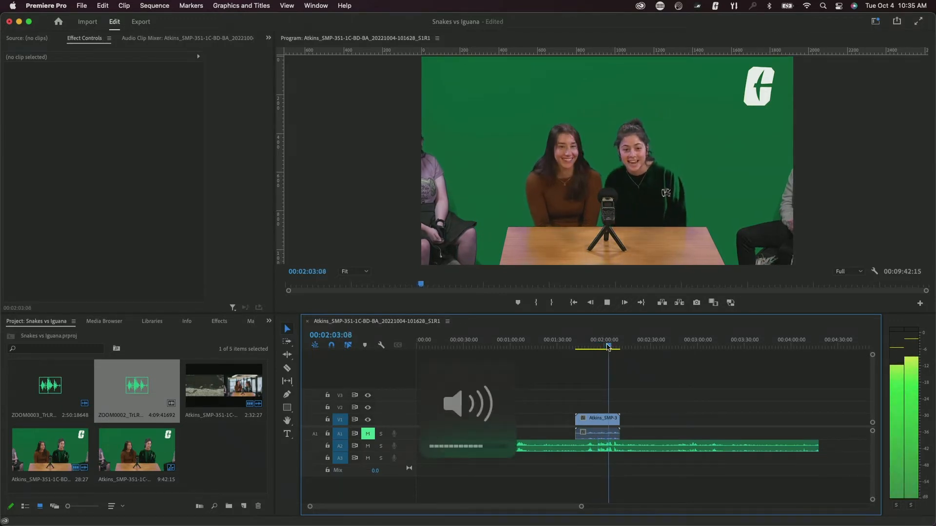
{"action": "key", "text": "space"}
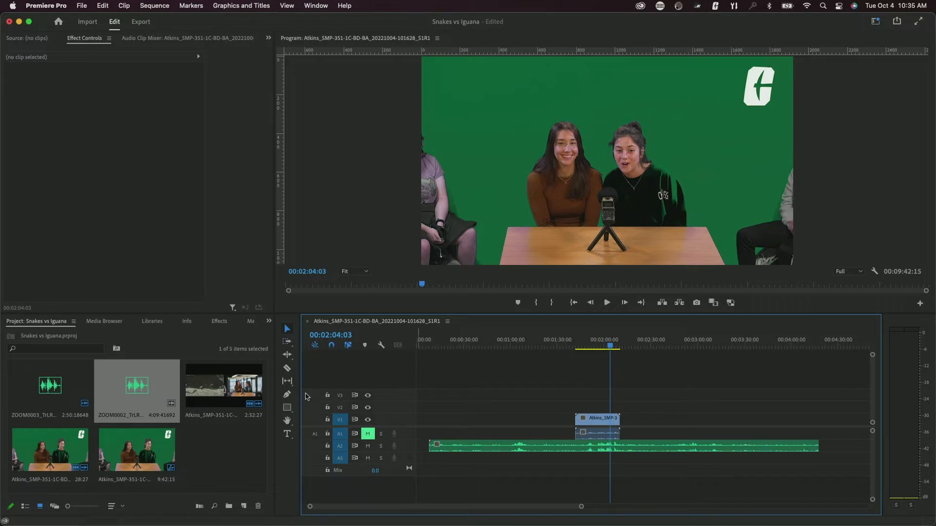
- Razor-cut the A2 audio at the clip's edges and delete the excess pieces before and after it
{"action": "left_click", "coordinate": [287, 370]}
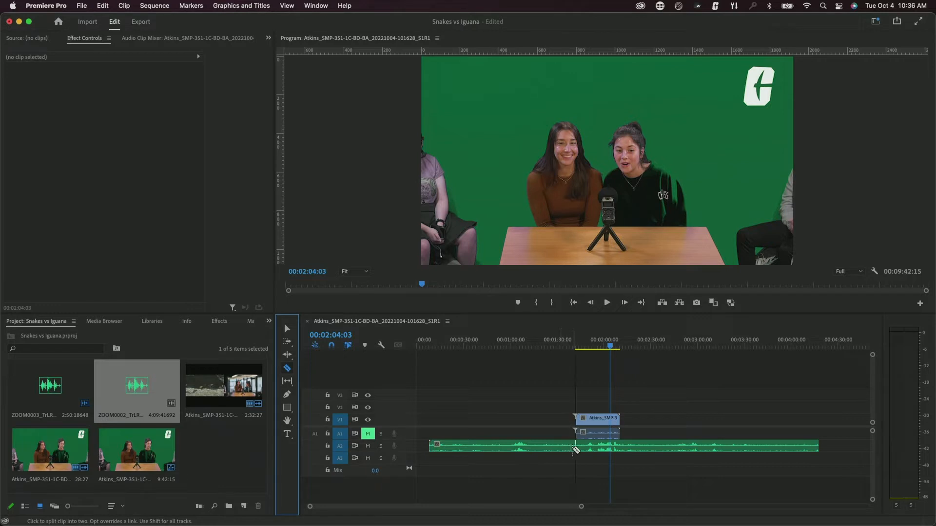
{"action": "left_click", "coordinate": [576, 450]}
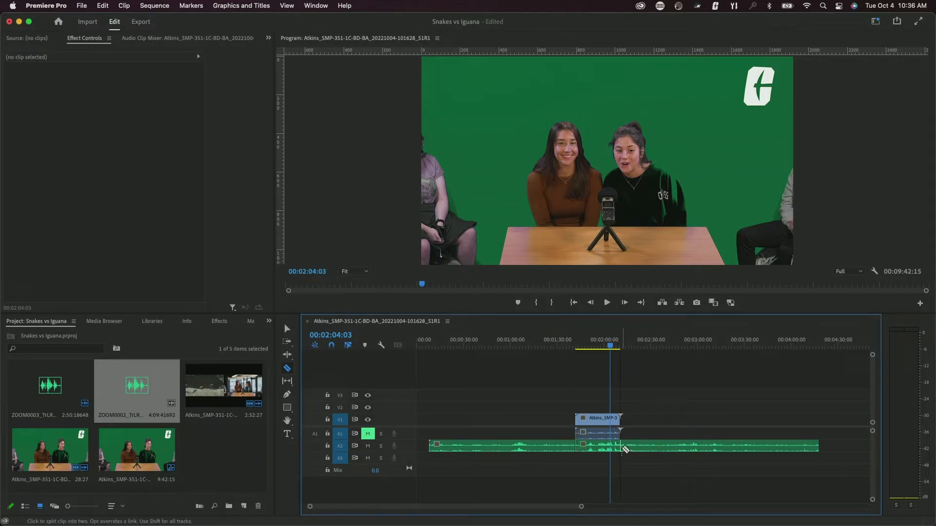
{"action": "left_click", "coordinate": [287, 329]}
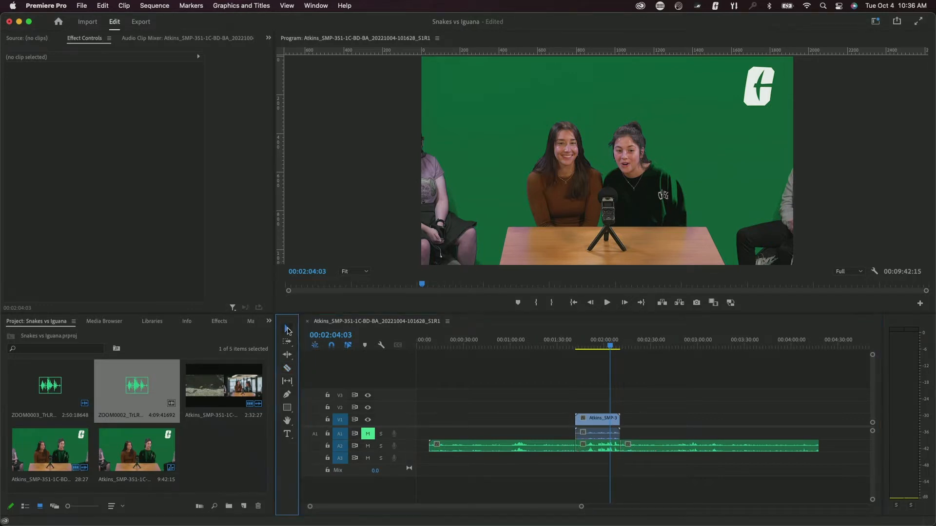
{"action": "left_click", "coordinate": [479, 432]}
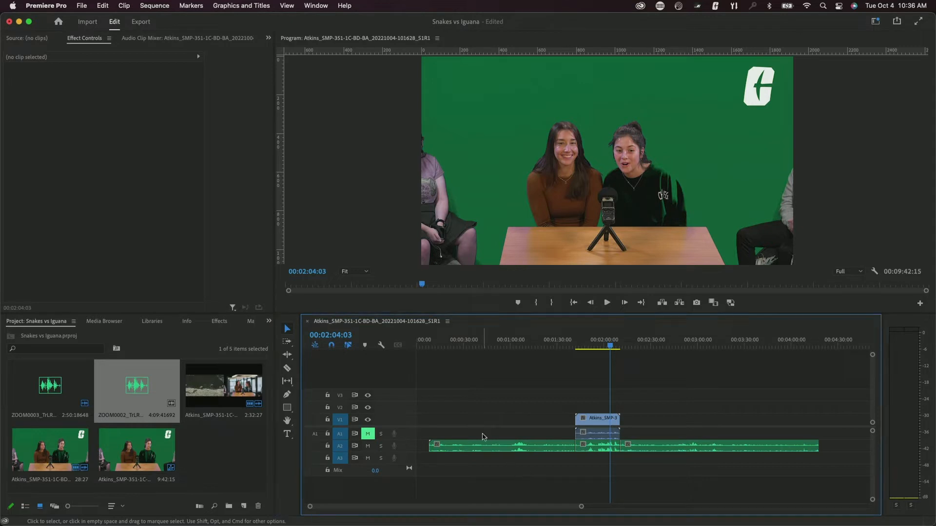
{"action": "left_click_drag", "start_coordinate": [482, 434], "coordinate": [524, 452]}
{"action": "key", "text": "Delete"}
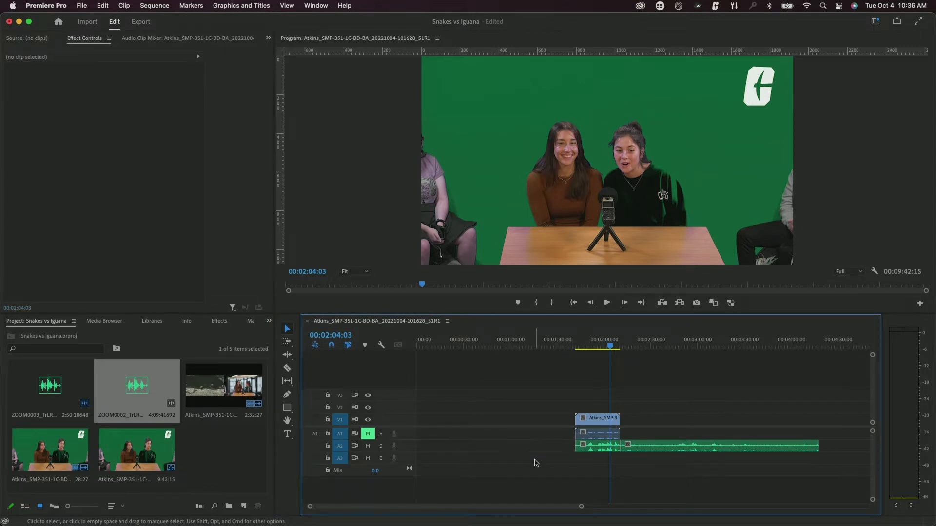
{"action": "left_click_drag", "start_coordinate": [667, 431], "coordinate": [706, 465]}
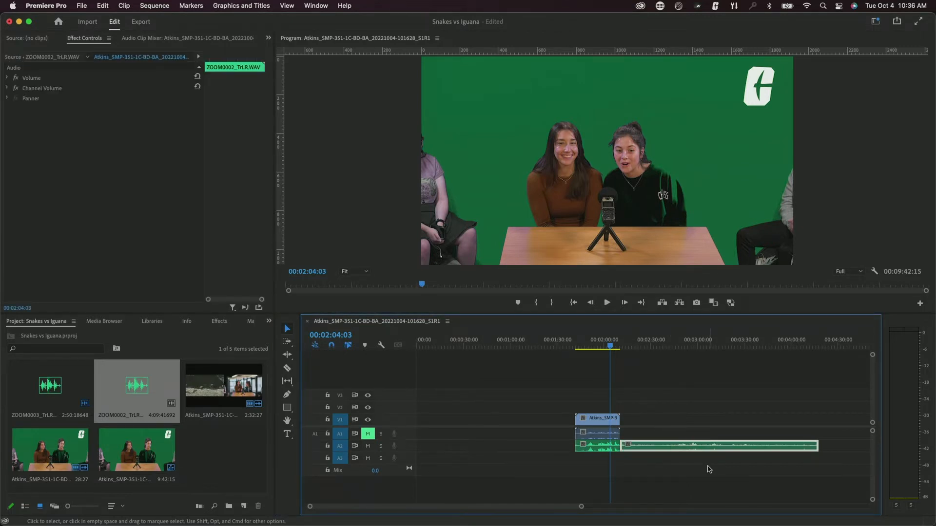
{"action": "key", "text": "Delete"}
{"action": "left_click", "coordinate": [506, 422]}
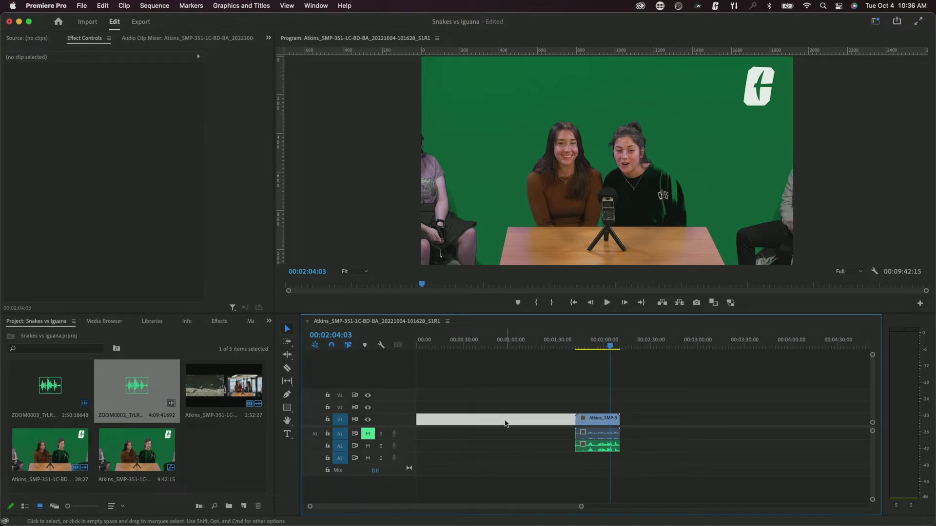
- Close the gap so the clip starts at zero, then set the playhead to 00:00:14:03
{"action": "key", "text": "Delete"}
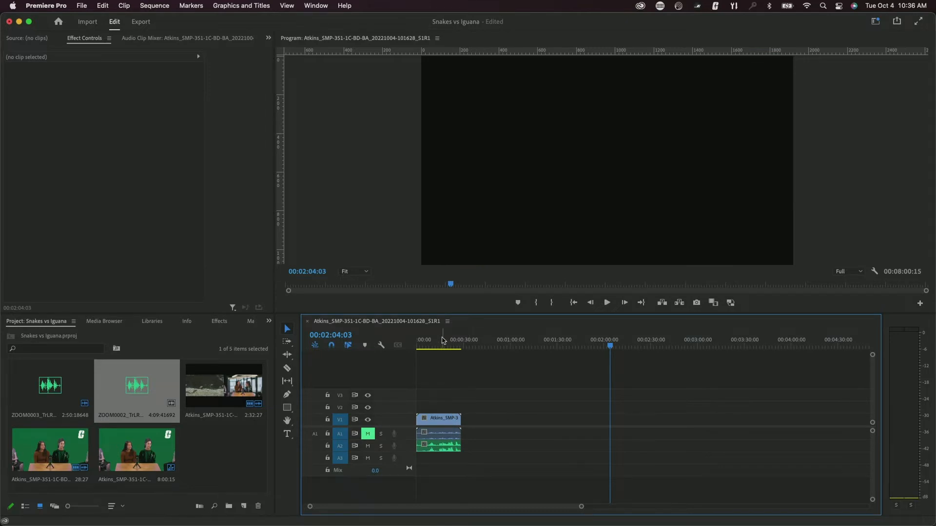
{"action": "left_click", "coordinate": [433, 342]}
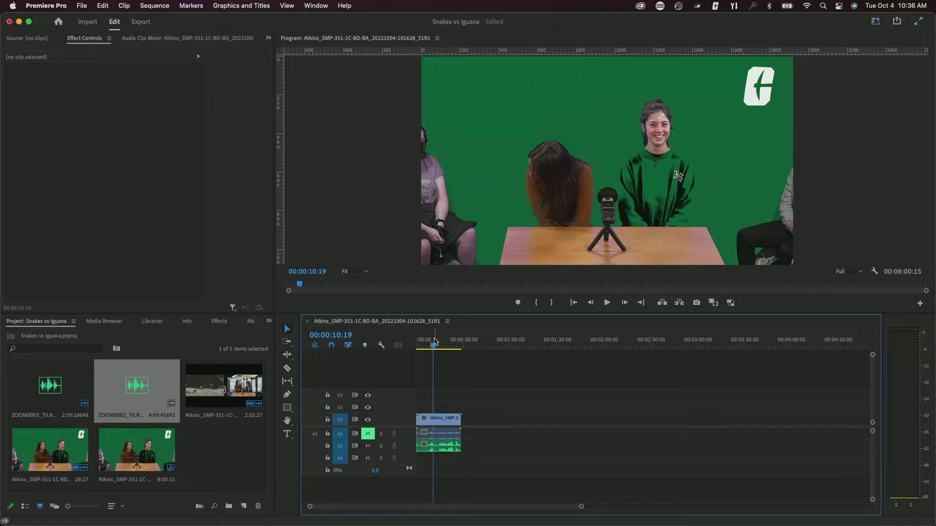
{"action": "left_click_drag", "start_coordinate": [581, 506], "coordinate": [494, 515]}
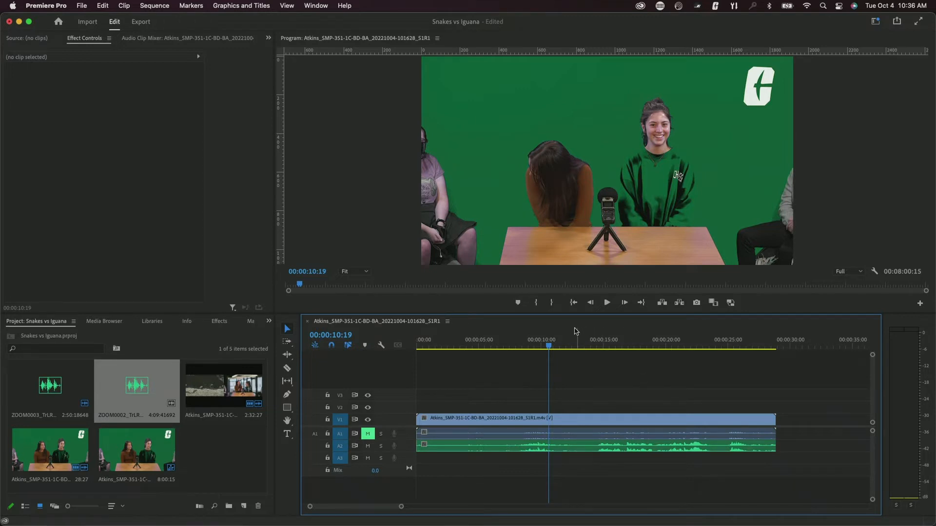
{"action": "left_click", "coordinate": [576, 346]}
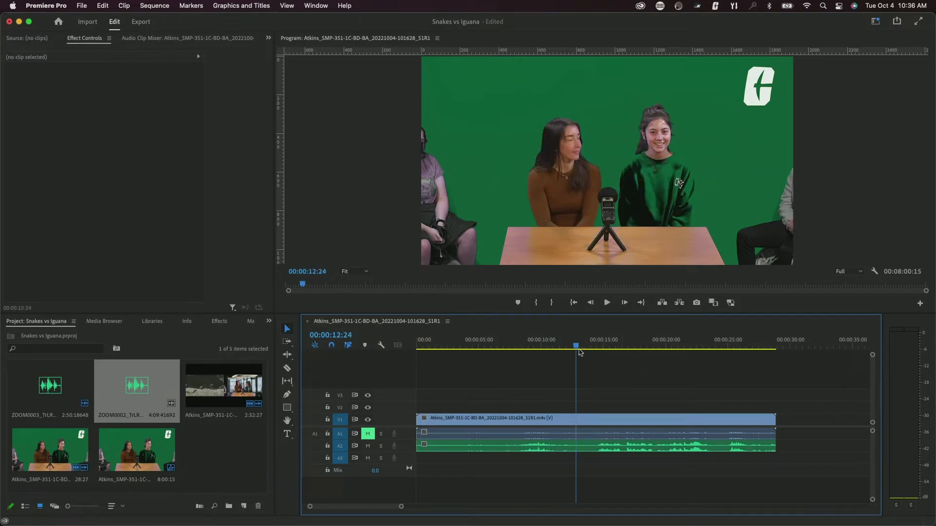
{"action": "mouse_move", "coordinate": [580, 351]}
{"action": "left_mouse_down"}
{"action": "mouse_move", "coordinate": [598, 349]}
{"action": "mouse_move", "coordinate": [539, 348]}
{"action": "mouse_move", "coordinate": [578, 347]}
{"action": "left_mouse_up"}
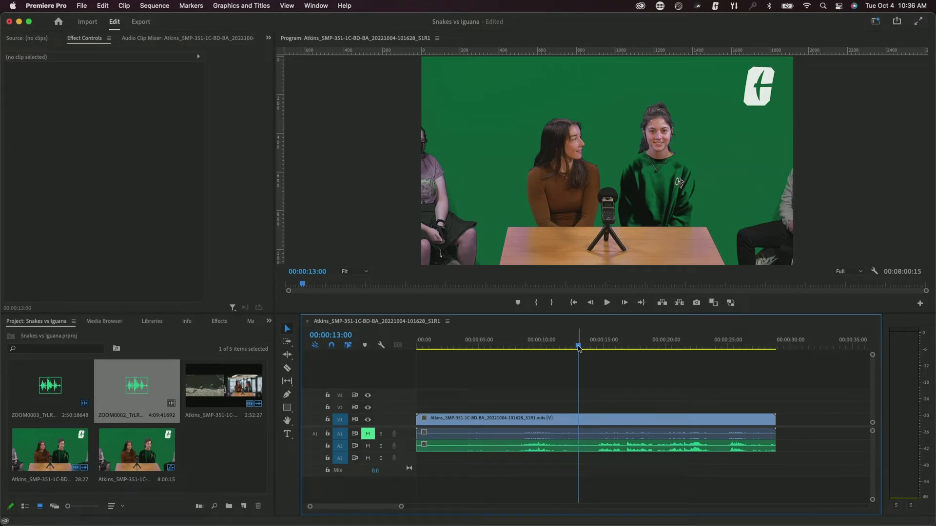
{"action": "mouse_move", "coordinate": [579, 347]}
{"action": "left_mouse_down"}
{"action": "mouse_move", "coordinate": [505, 347]}
{"action": "mouse_move", "coordinate": [585, 347]}
{"action": "mouse_move", "coordinate": [555, 353]}
{"action": "mouse_move", "coordinate": [592, 357]}
{"action": "left_mouse_up"}
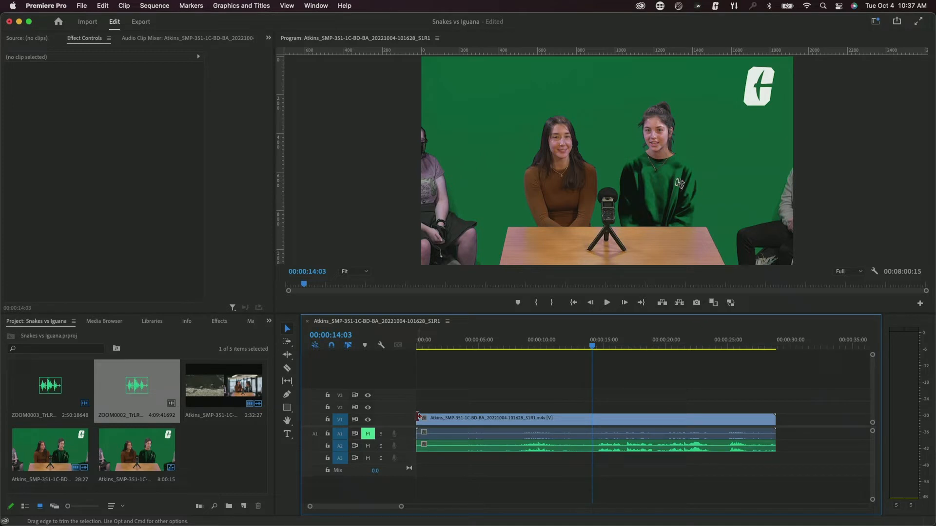
- Trim the V1 and A2 in-points to the playhead and ripple-delete the gap before them
{"action": "left_click_drag", "start_coordinate": [418, 417], "coordinate": [592, 419]}
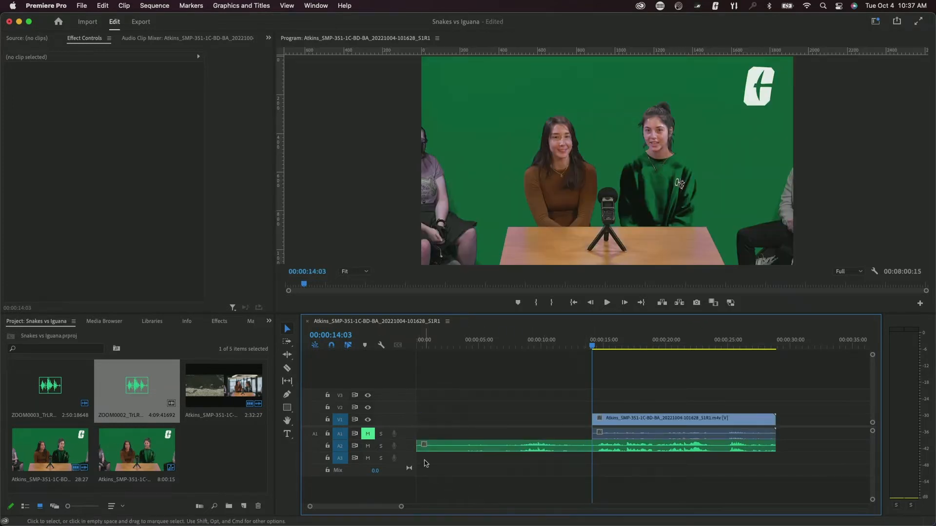
{"action": "left_click_drag", "start_coordinate": [418, 445], "coordinate": [594, 451]}
{"action": "left_click", "coordinate": [531, 421]}
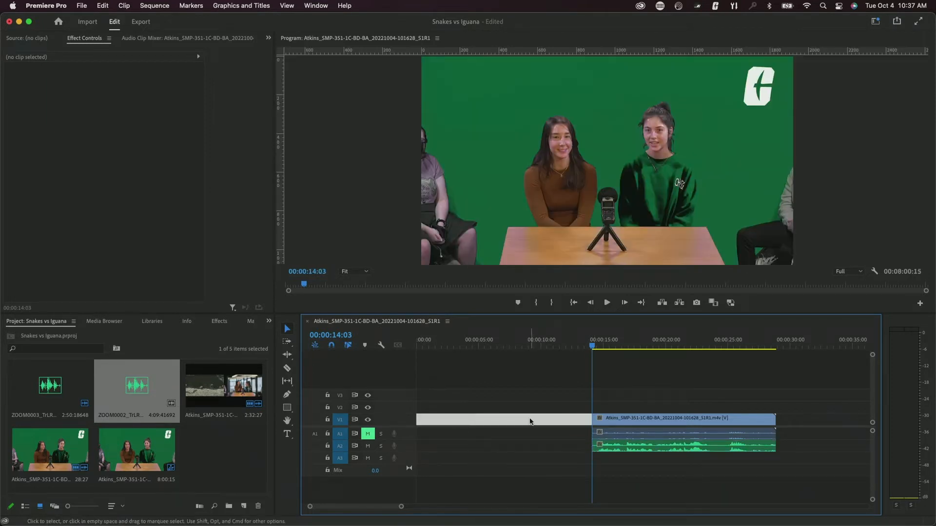
{"action": "key", "text": "Delete"}
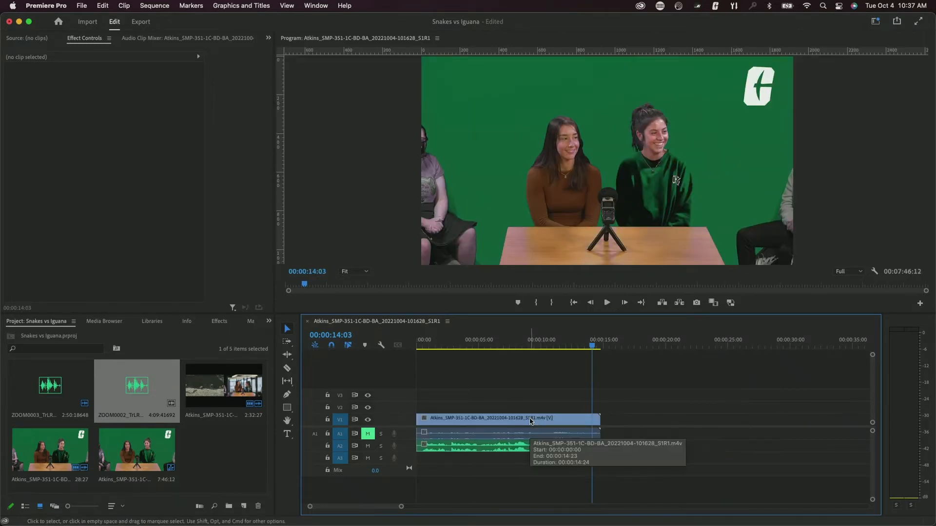
- Trim the clip and its A2 audio to end at 00:00:10:00
{"action": "left_click", "coordinate": [431, 346]}
{"action": "key", "text": "space"}
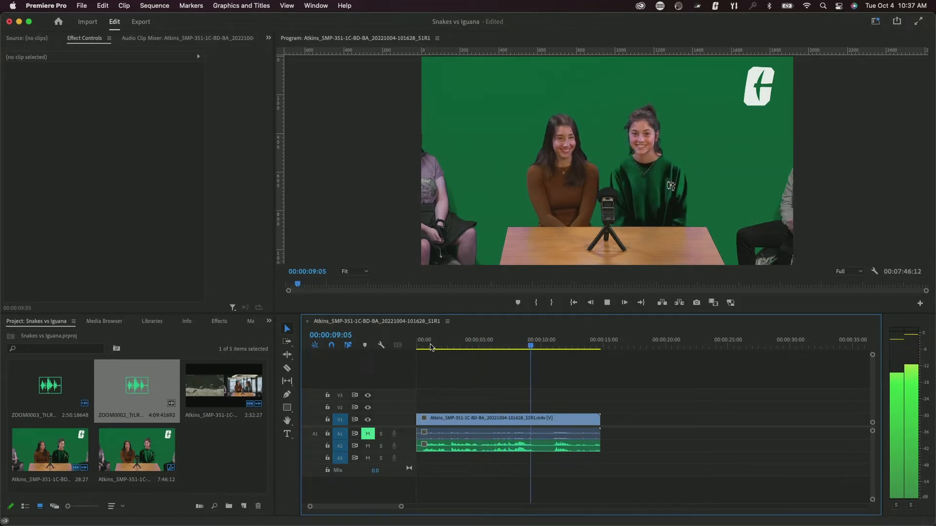
{"action": "key", "text": "space"}
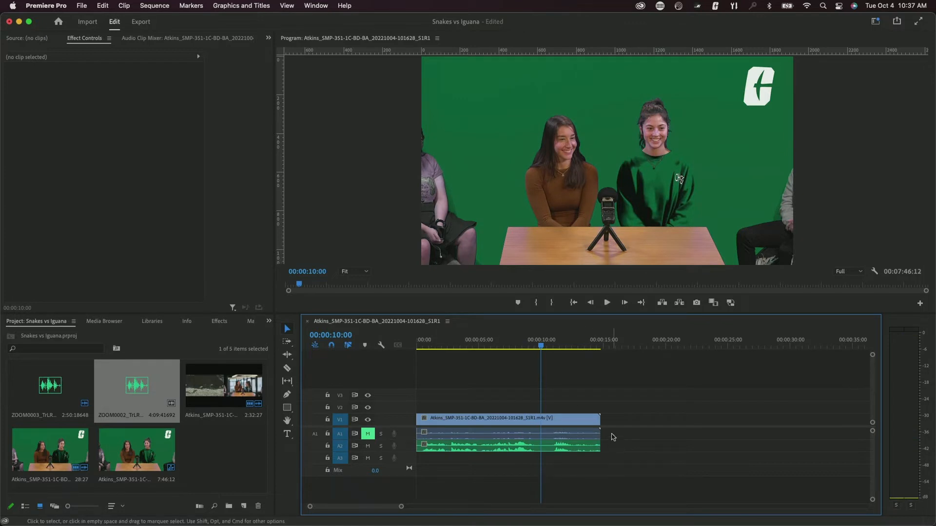
{"action": "left_click_drag", "start_coordinate": [601, 420], "coordinate": [540, 418]}
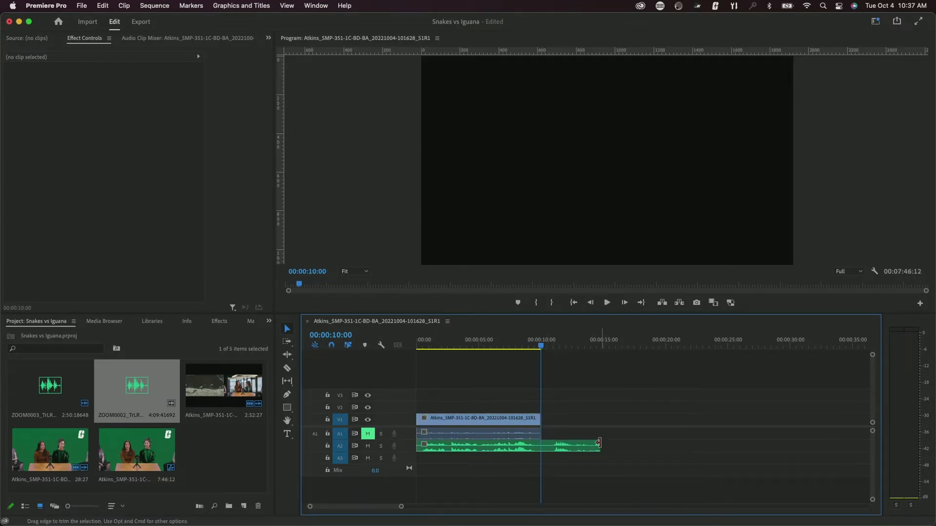
{"action": "left_click_drag", "start_coordinate": [599, 442], "coordinate": [541, 444]}
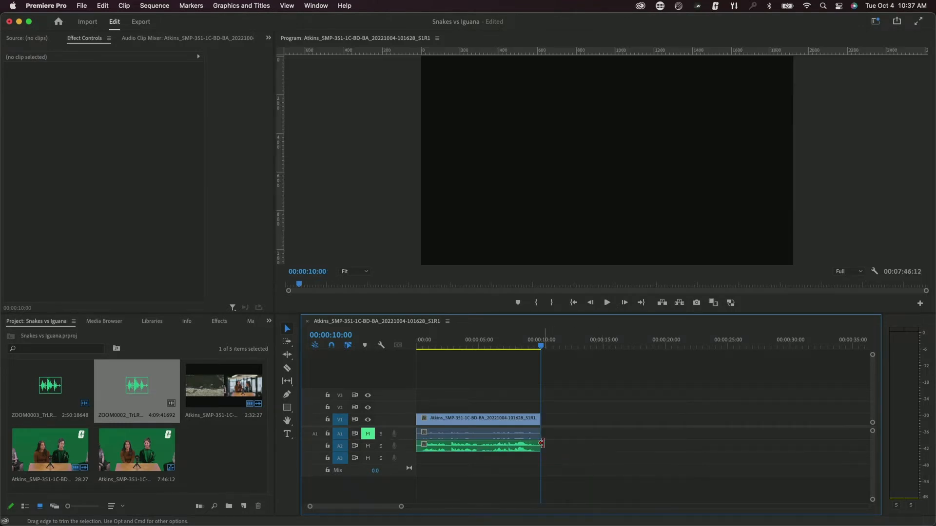
{"action": "left_click", "coordinate": [608, 423]}
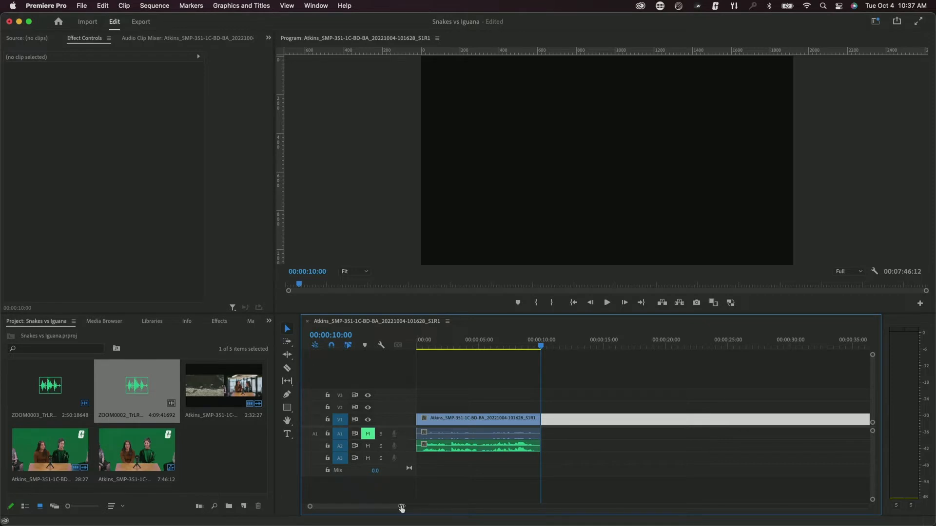
- Close the gap, trim the second clip's V1 and A2 openings to the playhead, and remove the gap
{"action": "left_click_drag", "start_coordinate": [401, 506], "coordinate": [570, 524]}
{"action": "key", "text": "Delete"}
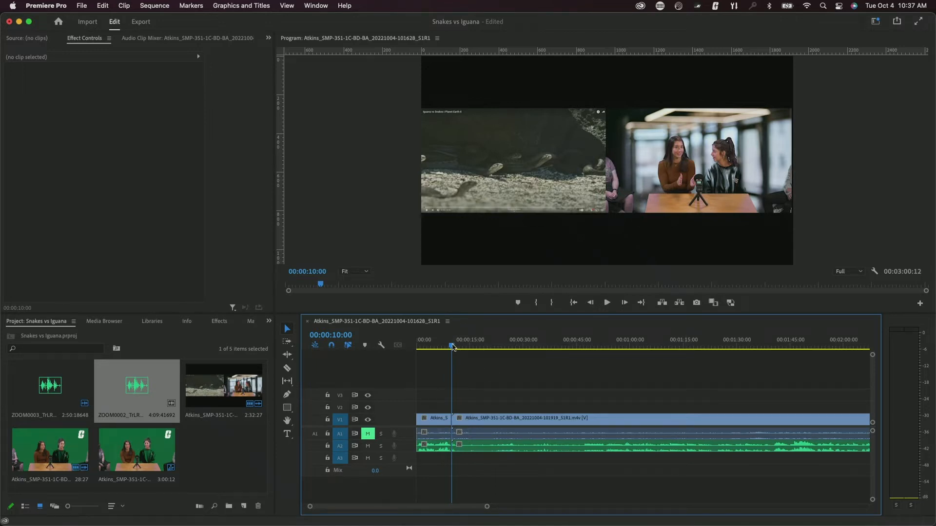
{"action": "left_click_drag", "start_coordinate": [453, 347], "coordinate": [570, 347]}
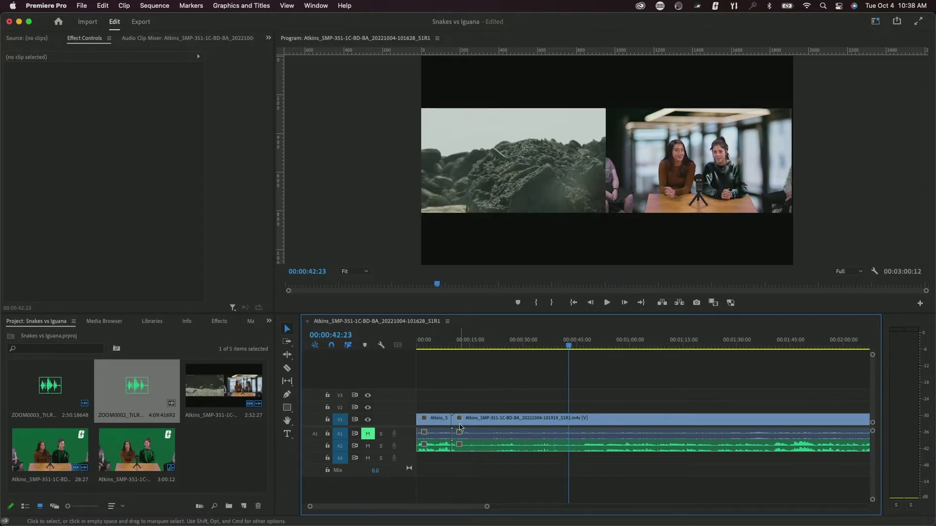
{"action": "left_click_drag", "start_coordinate": [453, 425], "coordinate": [569, 425]}
{"action": "left_click_drag", "start_coordinate": [453, 444], "coordinate": [568, 444]}
{"action": "left_click", "coordinate": [507, 422]}
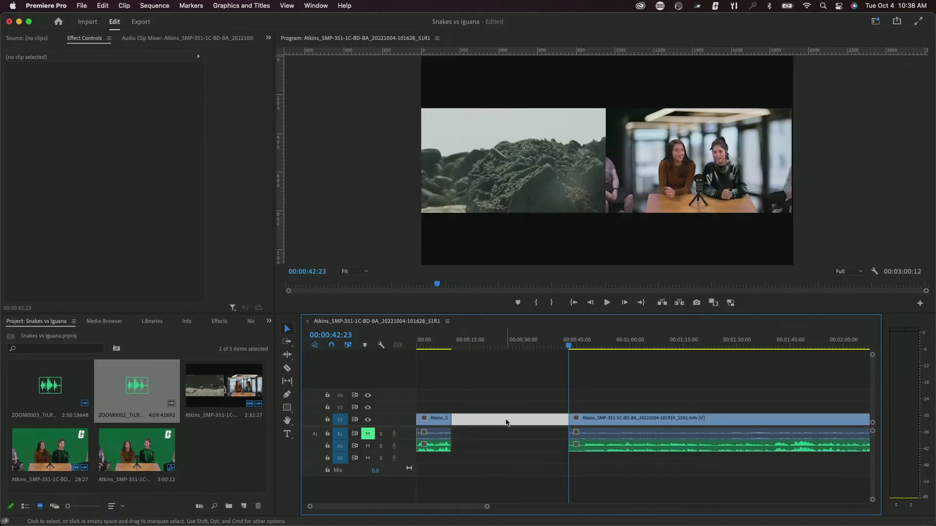
{"action": "key", "text": "Delete"}
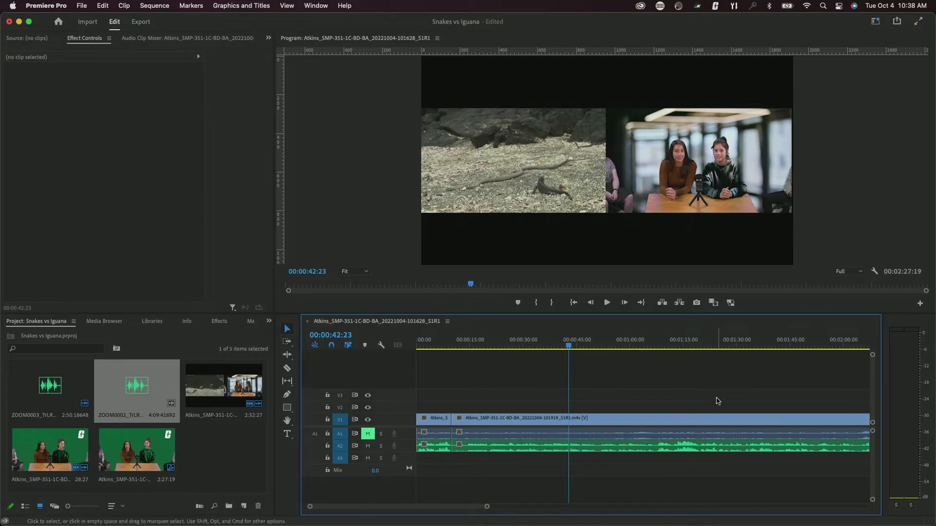
- Shift the second clip's video and audio later to the playhead near 00:00:42
{"action": "scroll", "coordinate": [717, 400], "scroll_direction": "down", "scroll_amount": 3}
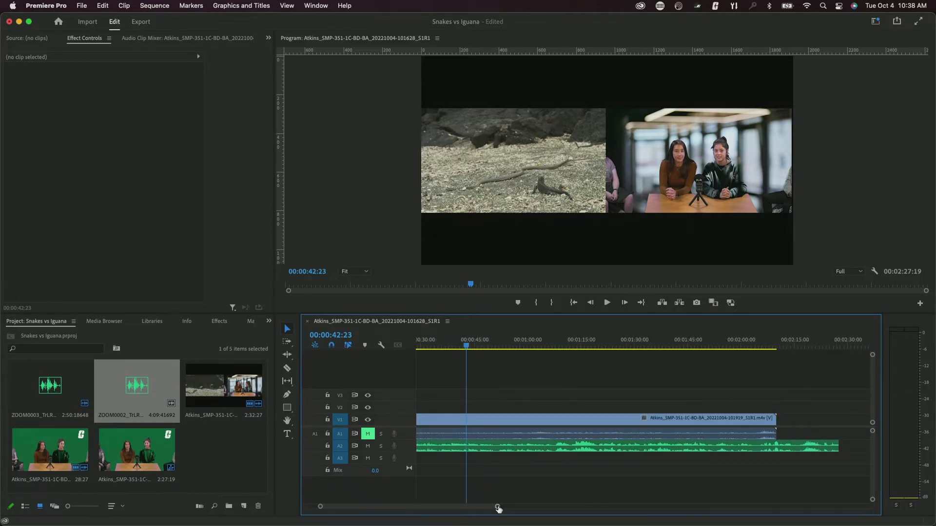
{"action": "left_click_drag", "start_coordinate": [497, 507], "coordinate": [552, 505]}
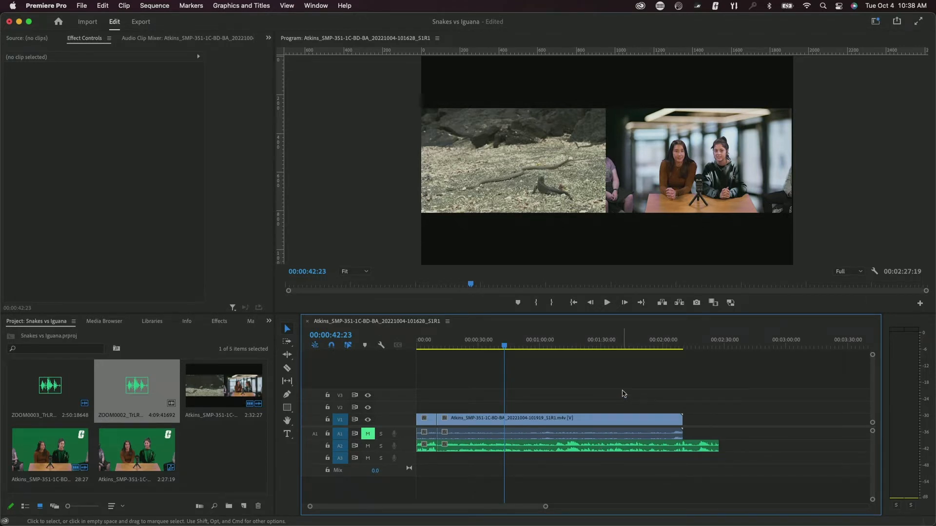
{"action": "left_click_drag", "start_coordinate": [556, 380], "coordinate": [600, 478]}
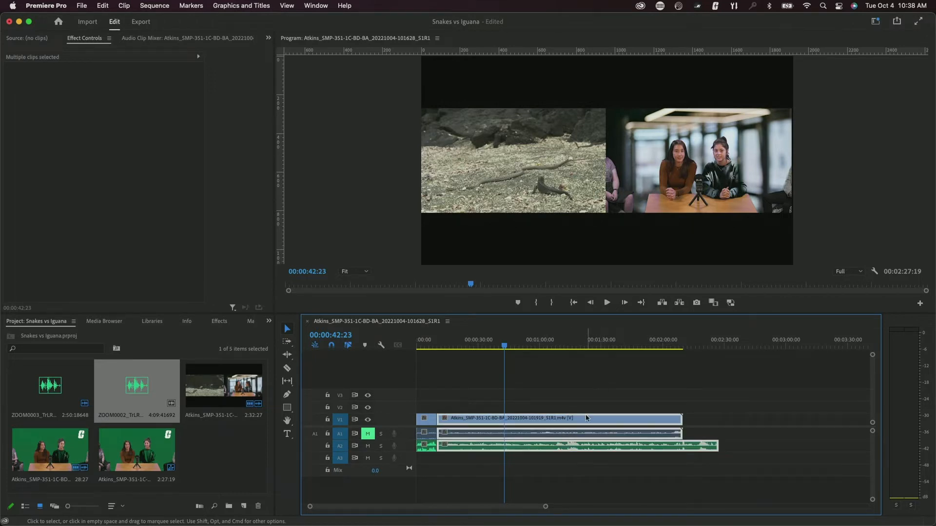
{"action": "left_click_drag", "start_coordinate": [603, 421], "coordinate": [651, 416]}
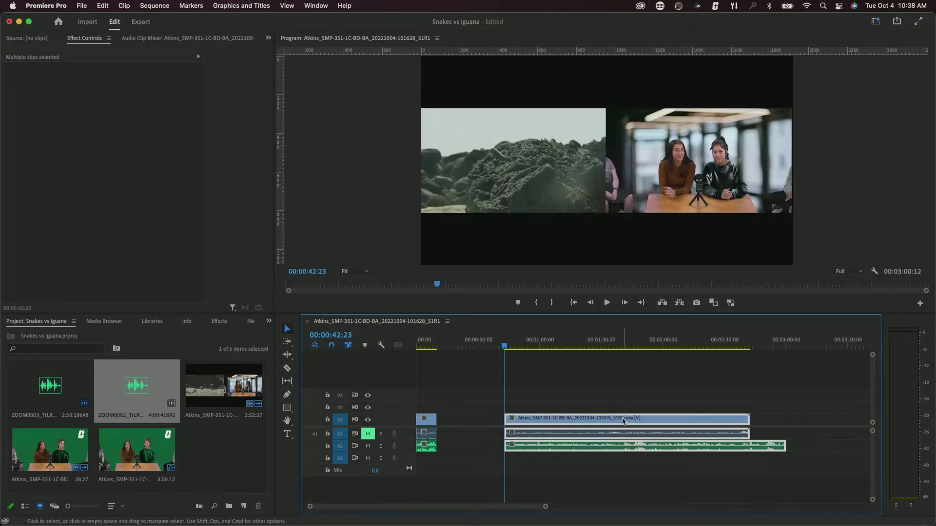
- Synchronize the second clip with its A2 recording using the Audio option
{"action": "right_click", "coordinate": [622, 420]}
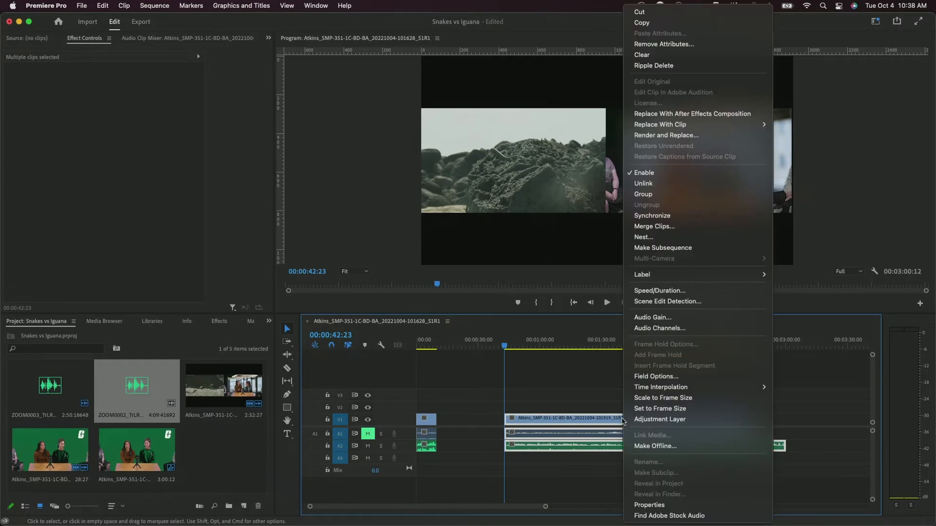
{"action": "left_click", "coordinate": [652, 215]}
{"action": "left_click", "coordinate": [407, 296]}
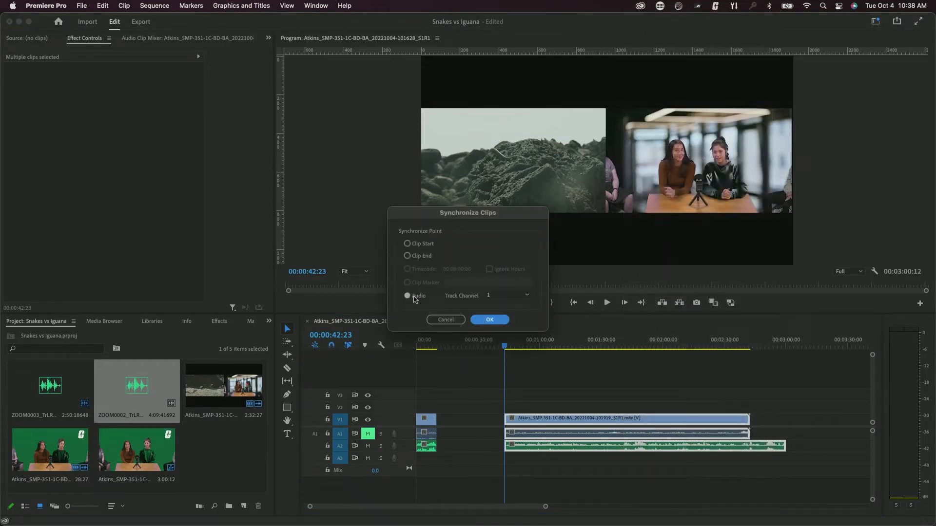
{"action": "left_click", "coordinate": [489, 320]}
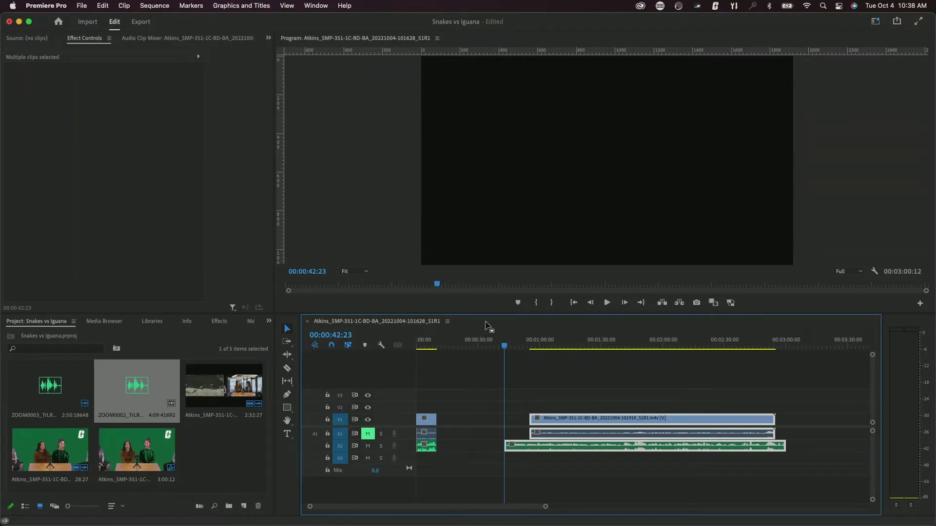
- Trim the A2 audio edges to match the video and ripple-delete the gap after the first clip
{"action": "left_click", "coordinate": [497, 434]}
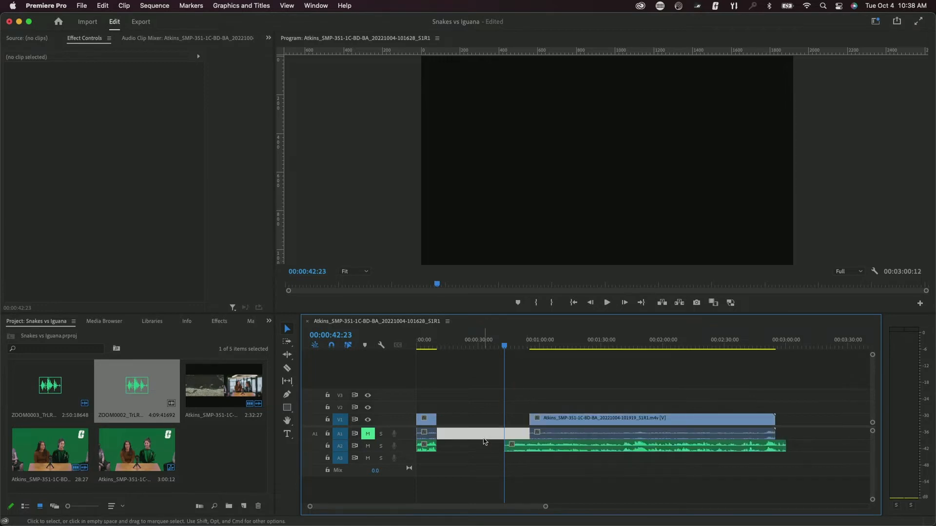
{"action": "left_click_drag", "start_coordinate": [507, 446], "coordinate": [531, 447]}
{"action": "left_click_drag", "start_coordinate": [779, 448], "coordinate": [775, 447]}
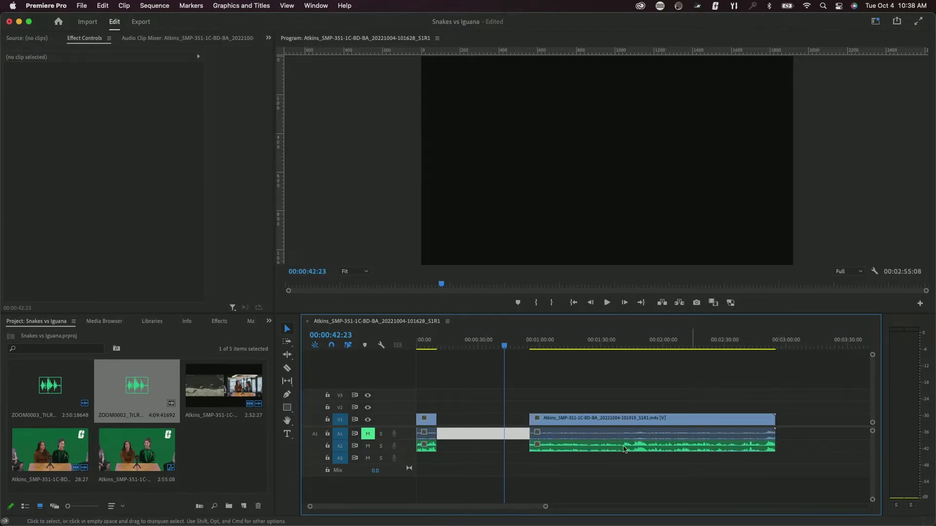
{"action": "left_click", "coordinate": [480, 421]}
{"action": "key", "text": "Delete"}
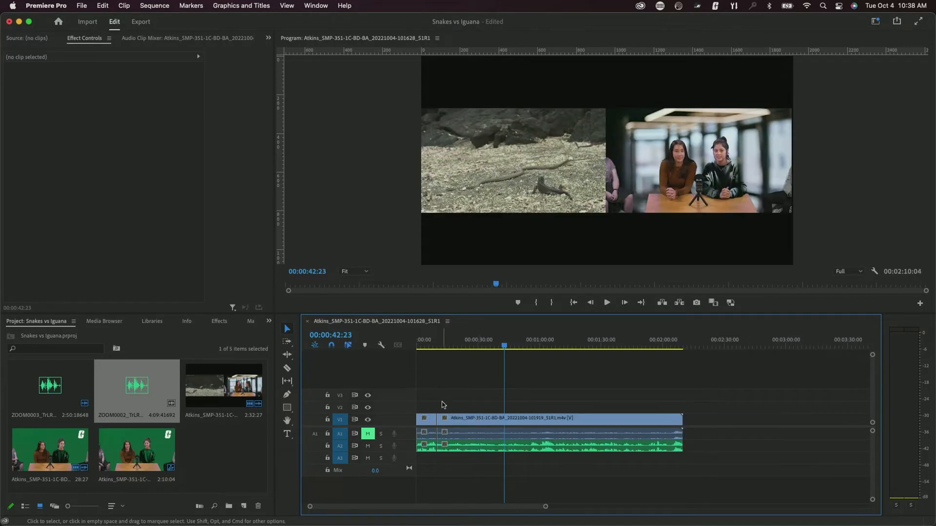
- Review the join between the clips, then make the A2 and A1 audio tracks taller
{"action": "left_click", "coordinate": [443, 347]}
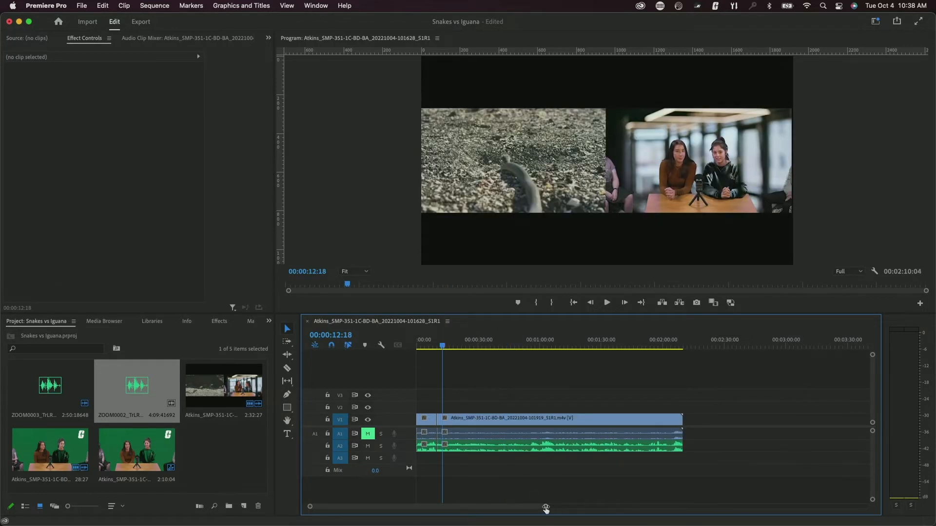
{"action": "left_click_drag", "start_coordinate": [546, 508], "coordinate": [446, 507]}
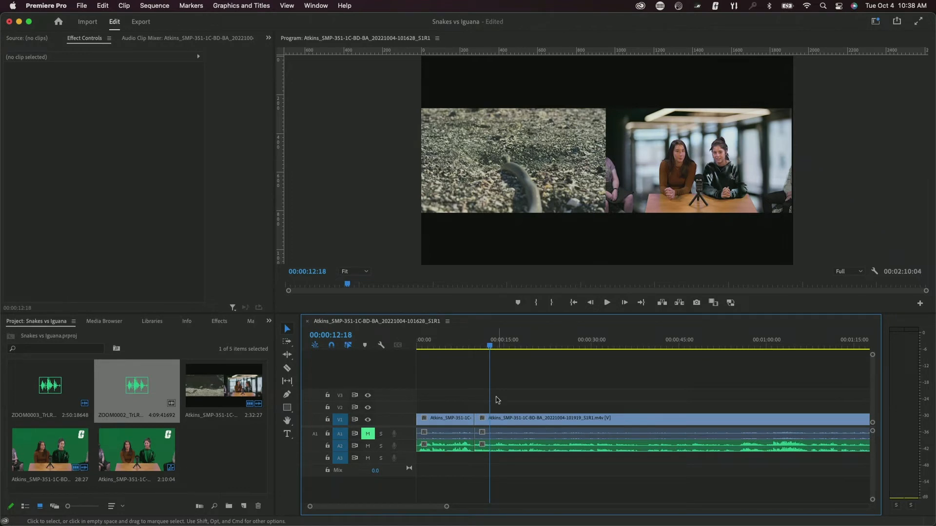
{"action": "mouse_move", "coordinate": [490, 349]}
{"action": "left_mouse_down"}
{"action": "mouse_move", "coordinate": [472, 349]}
{"action": "mouse_move", "coordinate": [483, 349]}
{"action": "left_mouse_up"}
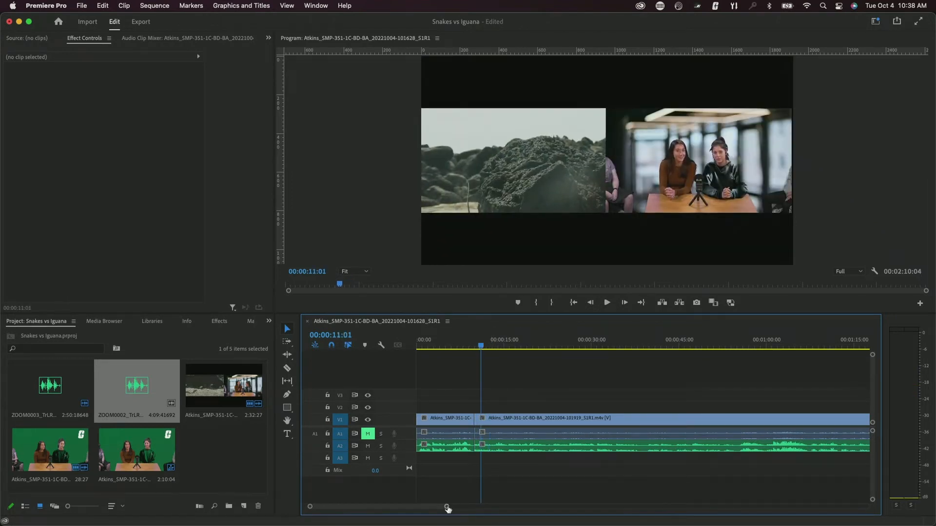
{"action": "left_click_drag", "start_coordinate": [446, 507], "coordinate": [519, 507]}
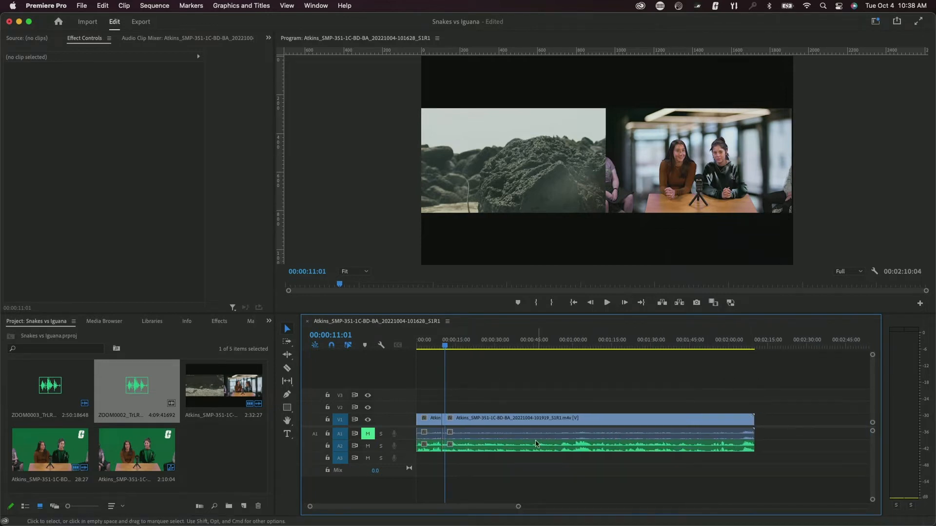
{"action": "left_click_drag", "start_coordinate": [407, 464], "coordinate": [405, 470]}
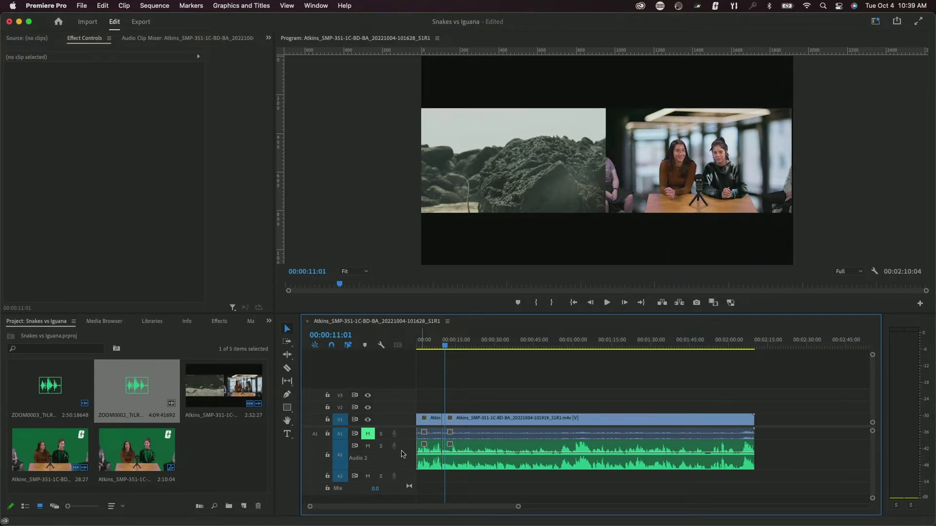
{"action": "left_click_drag", "start_coordinate": [405, 439], "coordinate": [405, 451]}
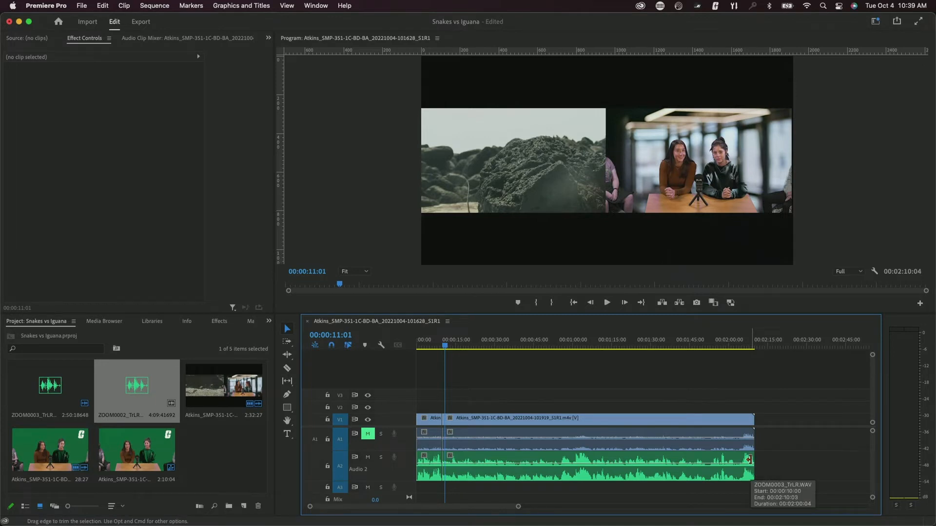
- Scrub the sequence end and try extending the V1 clip's end (no change), then pick the Razor tool
{"action": "left_click", "coordinate": [749, 346]}
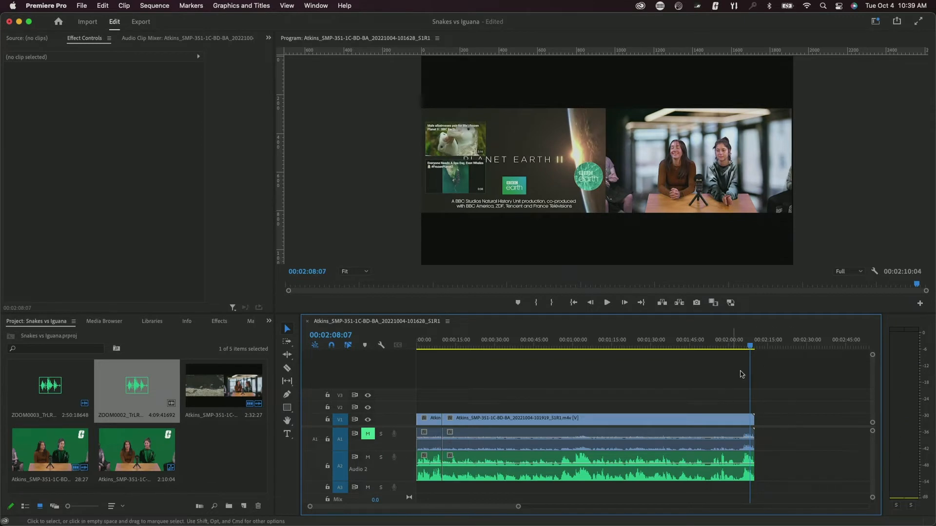
{"action": "left_click", "coordinate": [728, 346]}
{"action": "left_click_drag", "start_coordinate": [728, 346], "coordinate": [759, 347]}
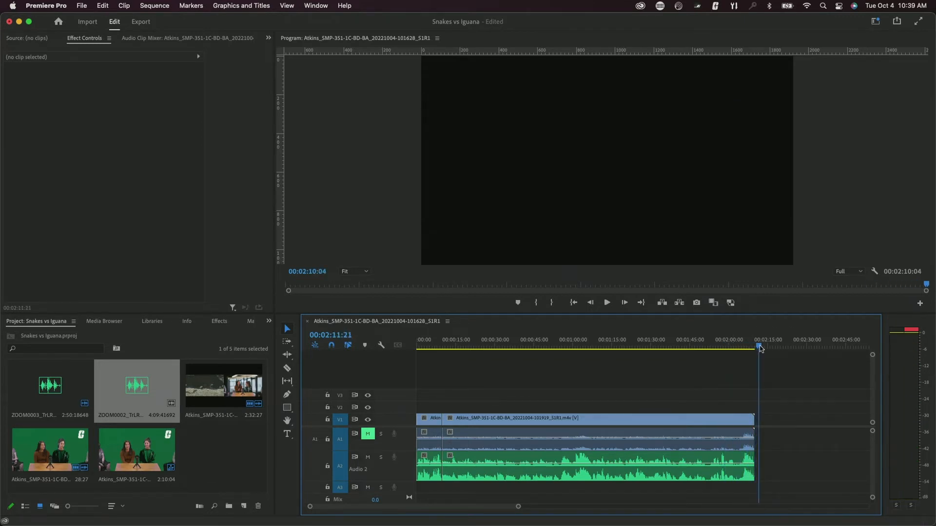
{"action": "left_click_drag", "start_coordinate": [758, 420], "coordinate": [790, 426]}
{"action": "left_click", "coordinate": [287, 369]}
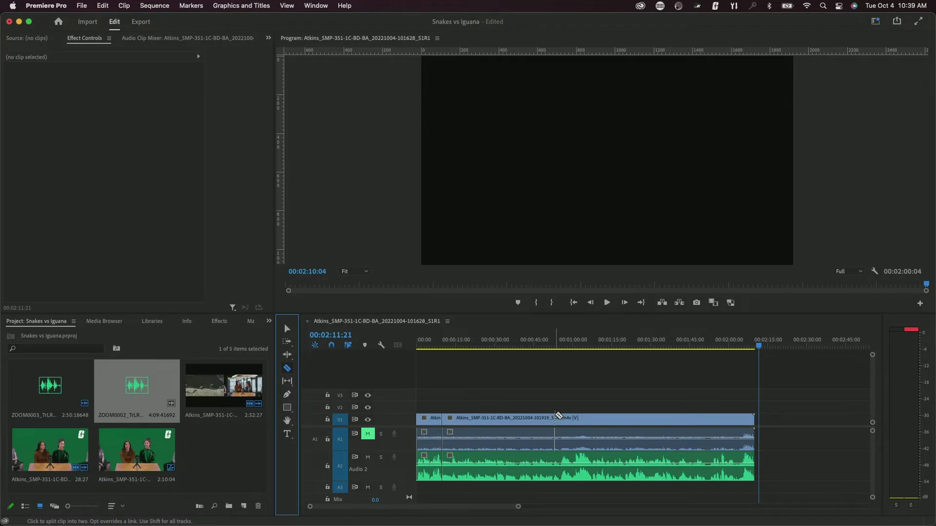
{"action": "left_click", "coordinate": [555, 418]}
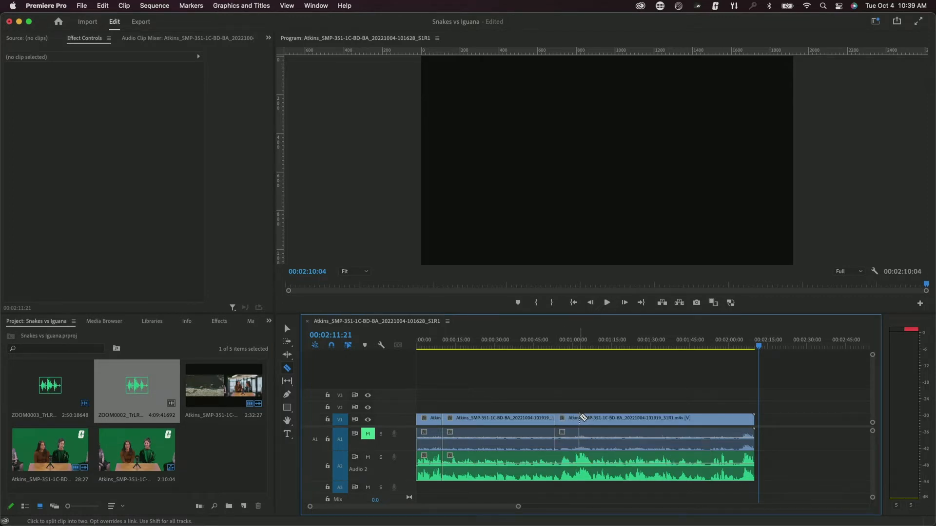
{"action": "left_click", "coordinate": [579, 418]}
{"action": "left_click", "coordinate": [554, 463]}
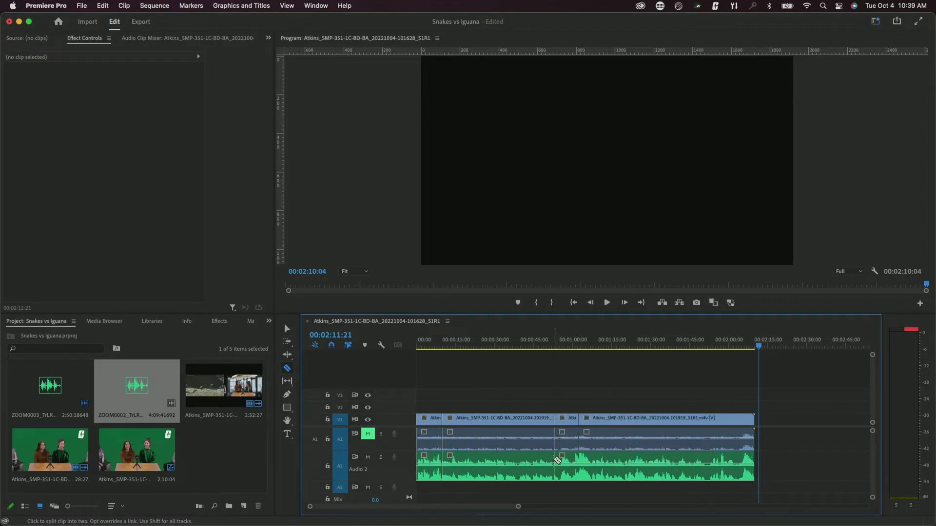
{"action": "left_click", "coordinate": [579, 462]}
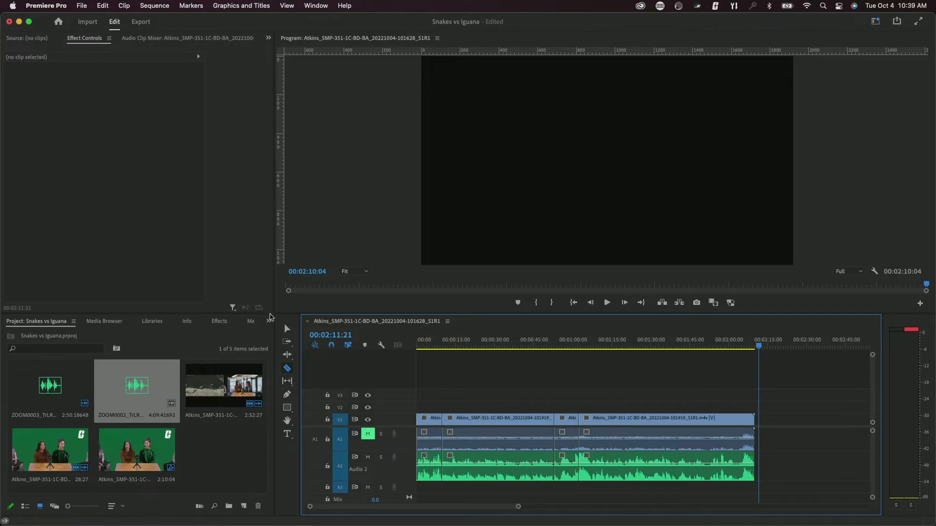
{"action": "left_click", "coordinate": [284, 327]}
{"action": "left_click_drag", "start_coordinate": [560, 388], "coordinate": [571, 503]}
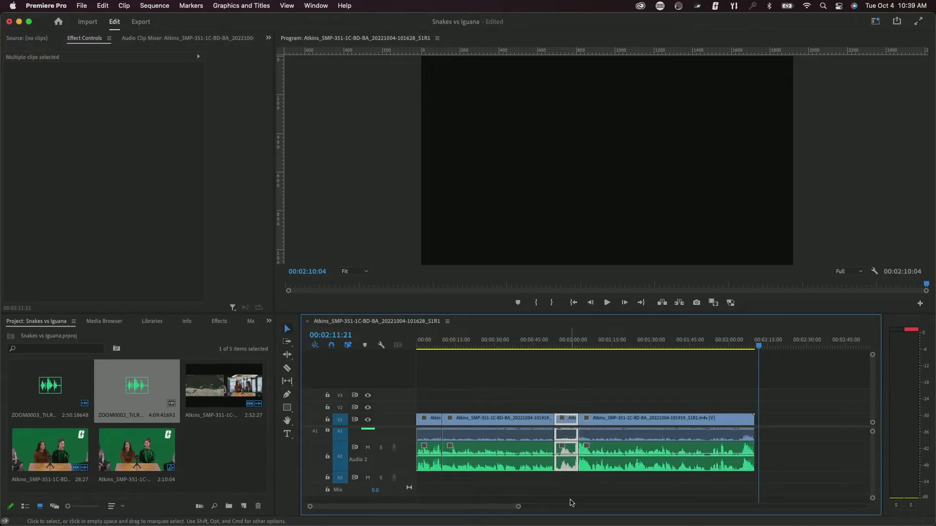
{"action": "scroll", "coordinate": [589, 493], "scroll_direction": "up", "scroll_amount": 1}
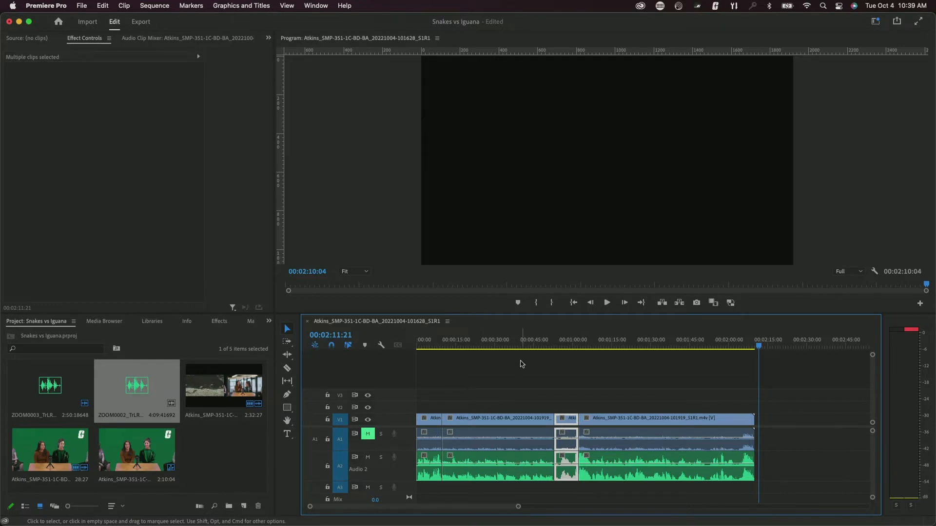
{"action": "key", "text": "super+z"}
{"action": "key", "text": "super+z"}
{"action": "key", "text": "super+z"}
{"action": "key", "text": "super+z"}
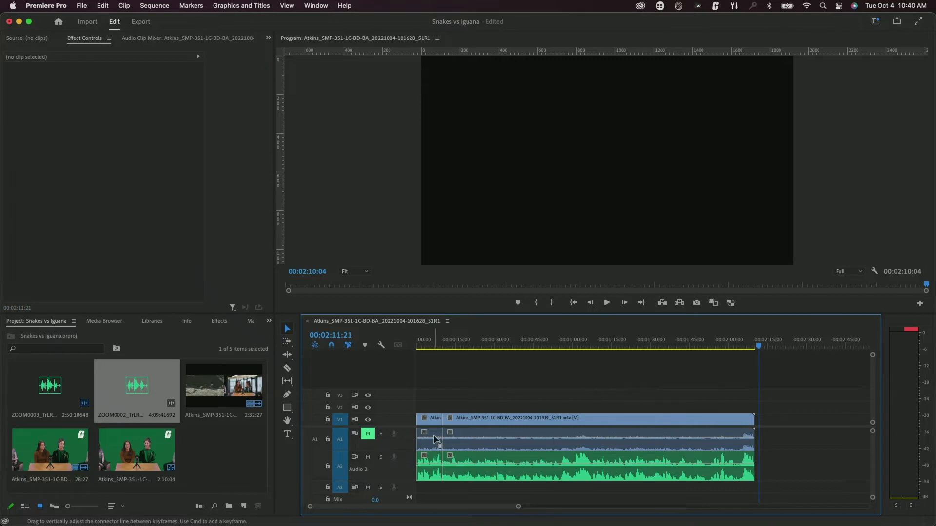
{"action": "left_click", "coordinate": [104, 5]}
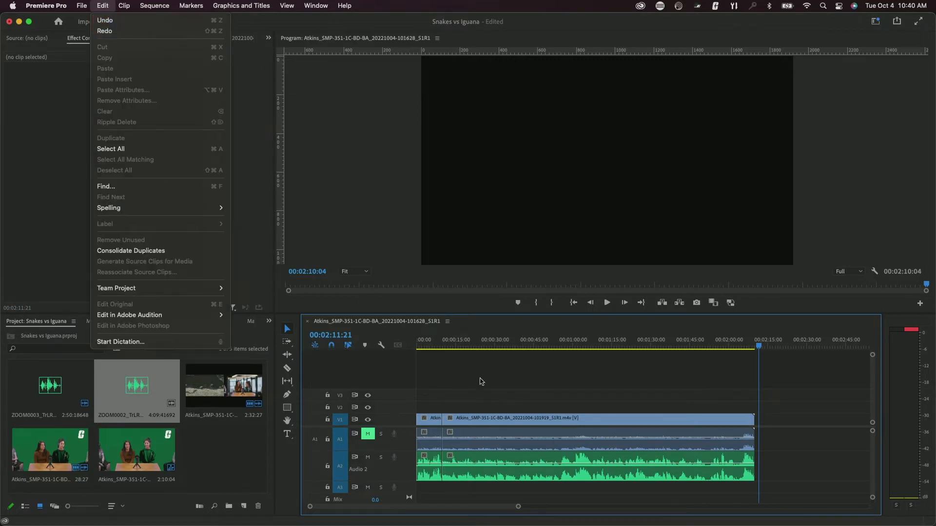
{"action": "left_click", "coordinate": [529, 383]}
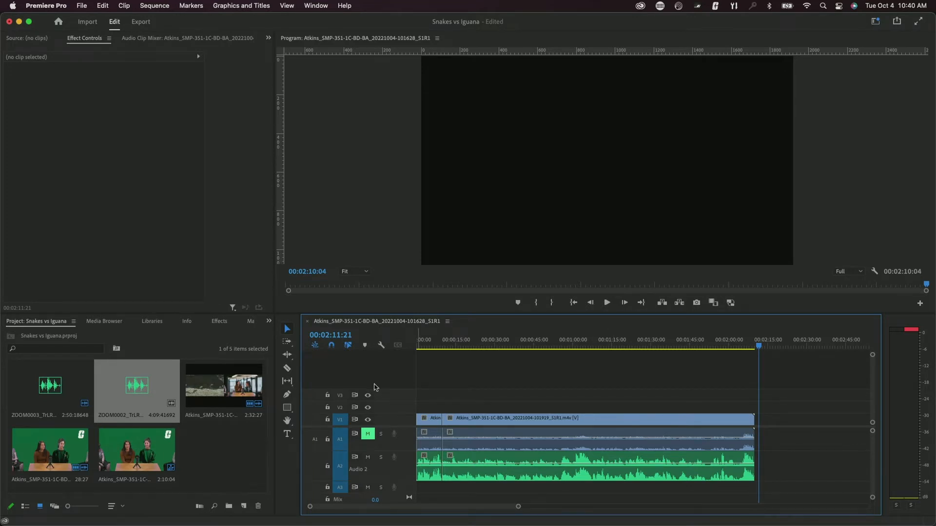
- Drag Dip to Black from Video Transitions > Dissolve onto the start of the V1 interview clip
{"action": "left_click", "coordinate": [219, 323]}
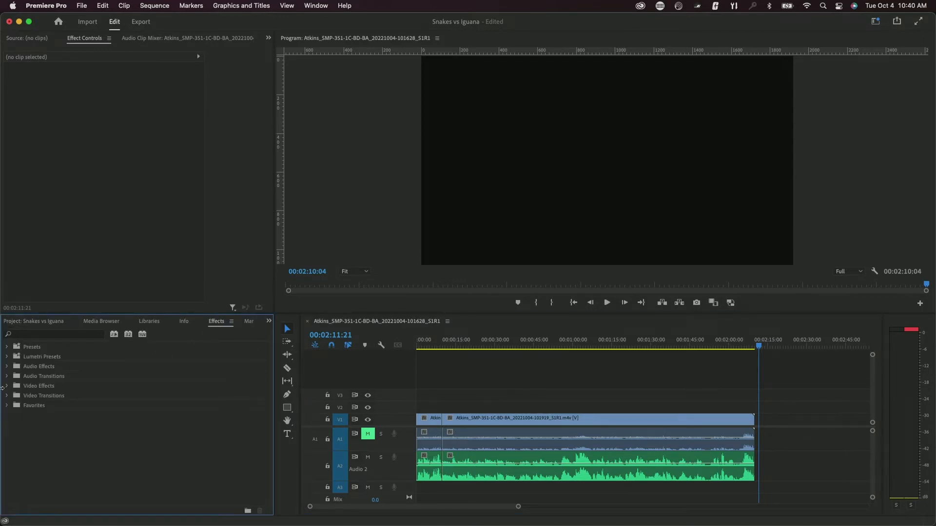
{"action": "left_click", "coordinate": [6, 396]}
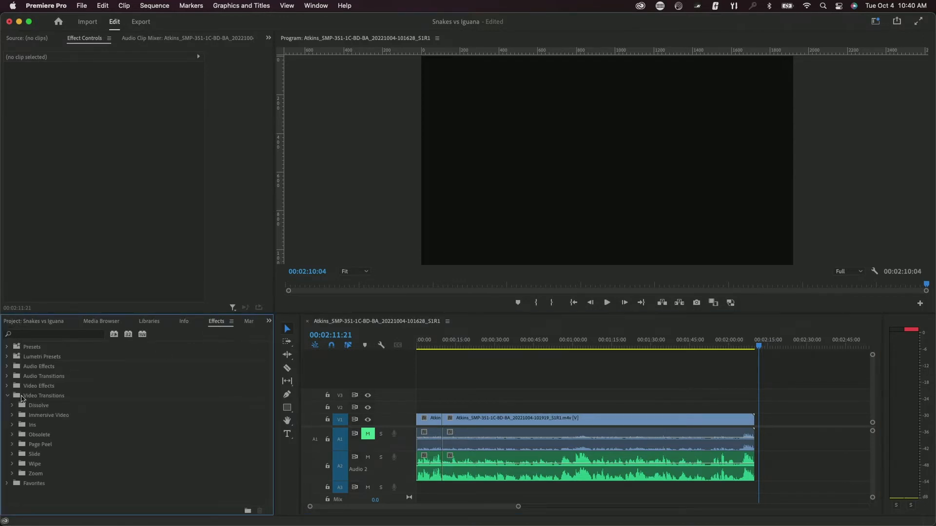
{"action": "left_click", "coordinate": [12, 405]}
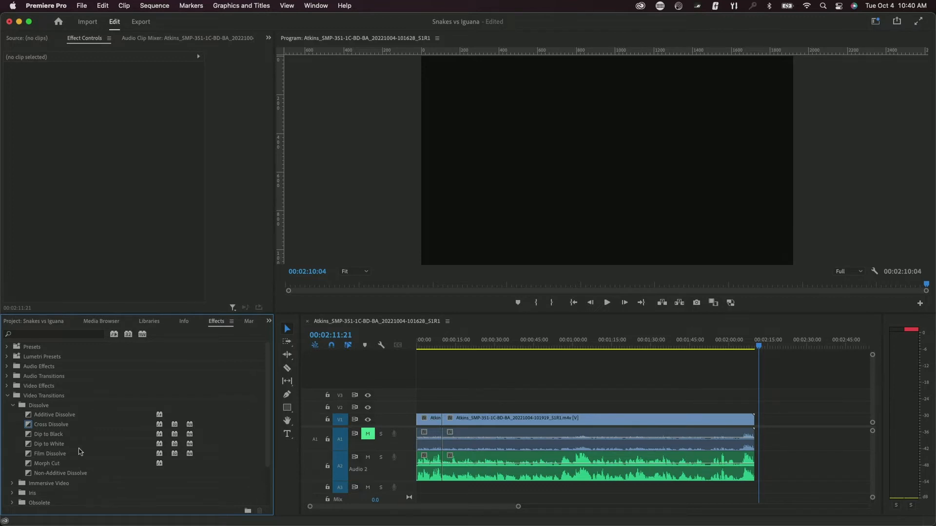
{"action": "left_click_drag", "start_coordinate": [43, 434], "coordinate": [207, 439]}
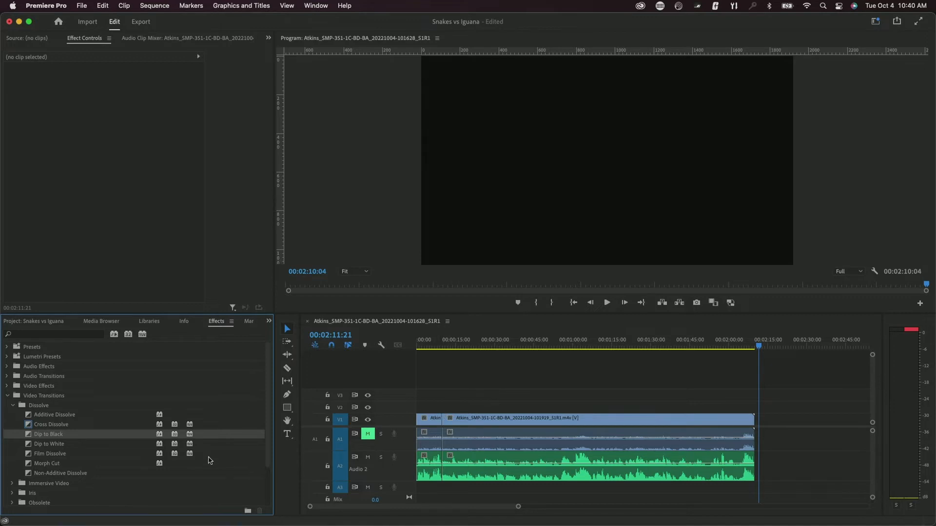
{"action": "left_click_drag", "start_coordinate": [56, 437], "coordinate": [423, 418]}
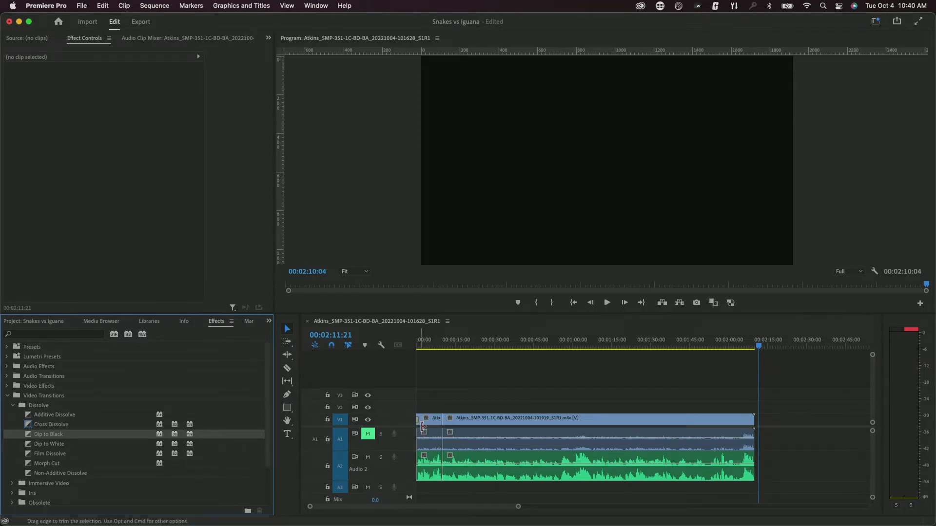
- Shorten the opening Dip to Black from 00:00:04:14 to 00:00:00:28
{"action": "left_click_drag", "start_coordinate": [518, 507], "coordinate": [506, 507]}
{"action": "scroll", "coordinate": [477, 415], "scroll_direction": "left", "scroll_amount": 5}
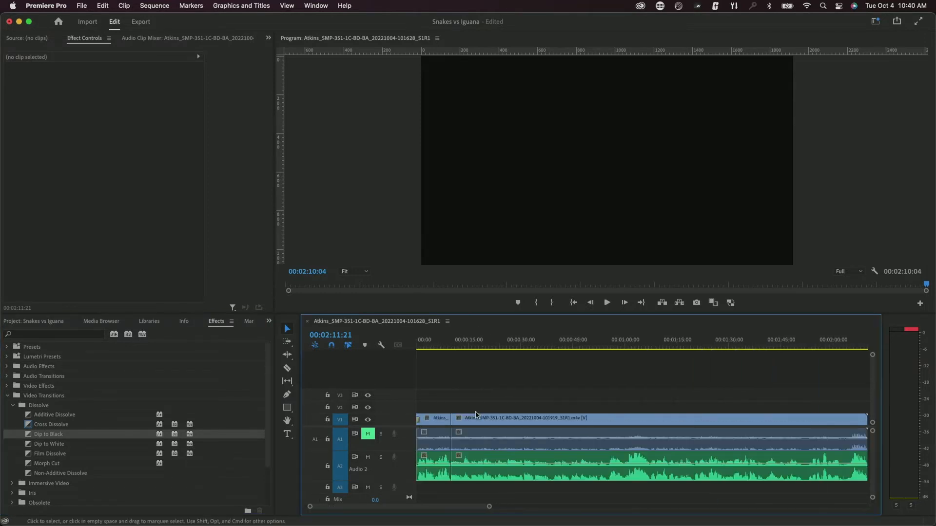
{"action": "left_click", "coordinate": [425, 342]}
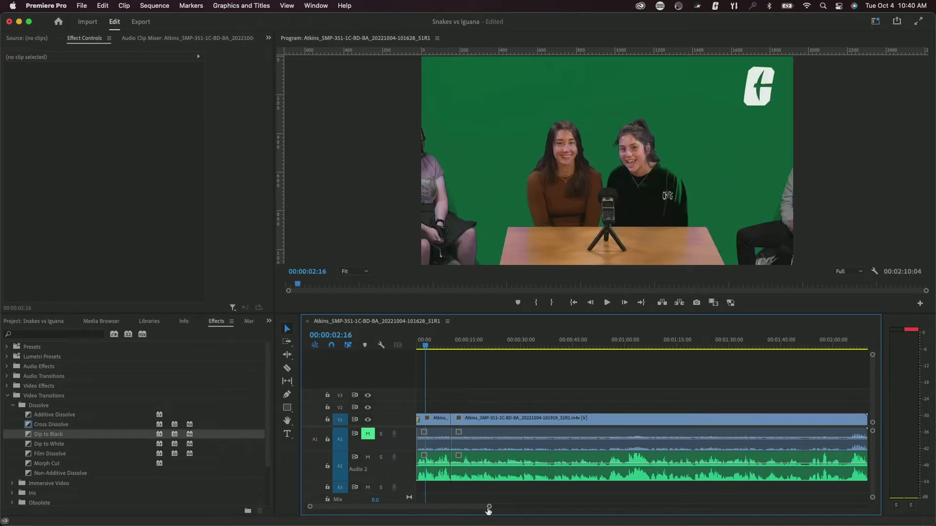
{"action": "left_click_drag", "start_coordinate": [488, 506], "coordinate": [421, 507]}
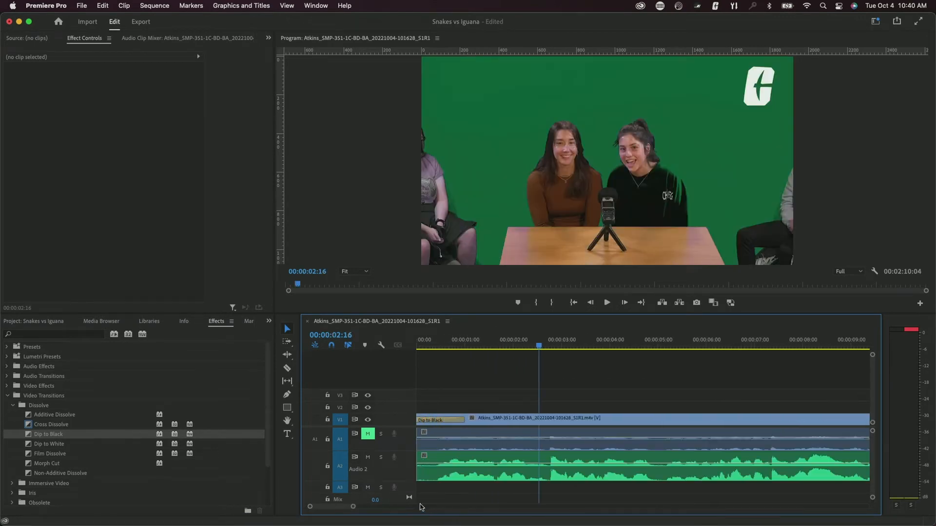
{"action": "left_click", "coordinate": [444, 422]}
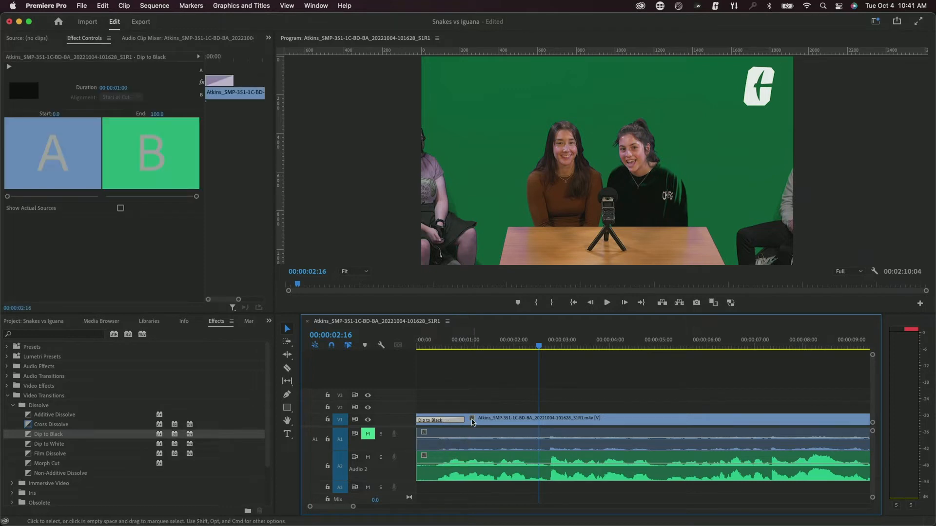
{"action": "left_click_drag", "start_coordinate": [462, 420], "coordinate": [630, 422]}
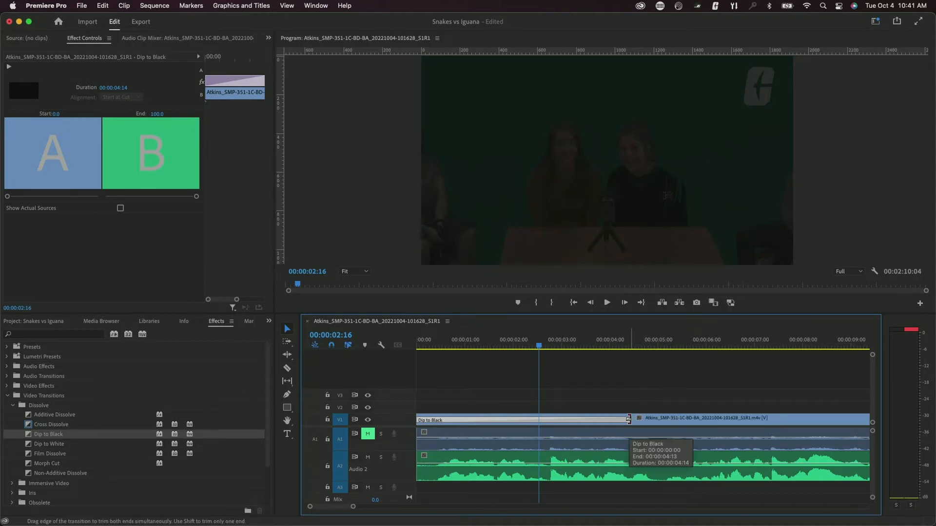
{"action": "left_click_drag", "start_coordinate": [628, 420], "coordinate": [460, 428]}
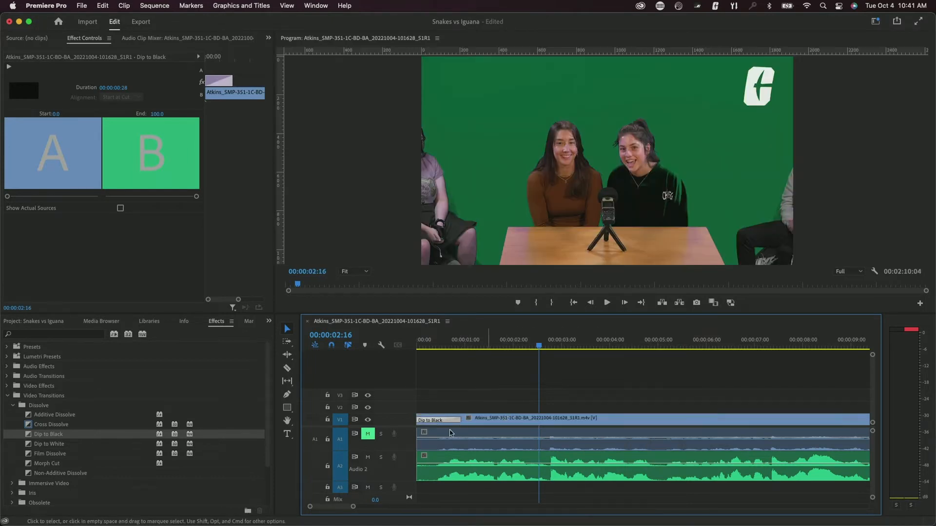
- Add another Dip to Black at the end of the interview clip
{"action": "left_click_drag", "start_coordinate": [353, 507], "coordinate": [507, 511]}
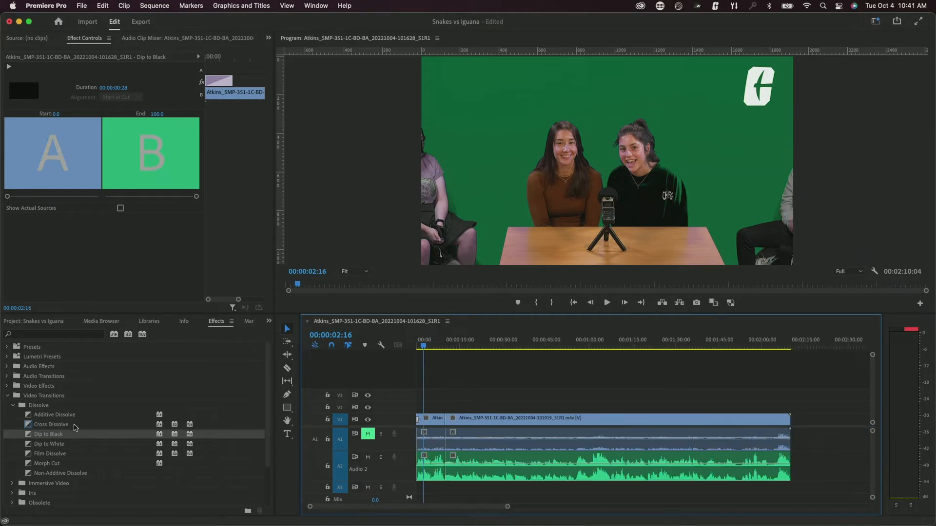
{"action": "left_click_drag", "start_coordinate": [66, 434], "coordinate": [793, 427]}
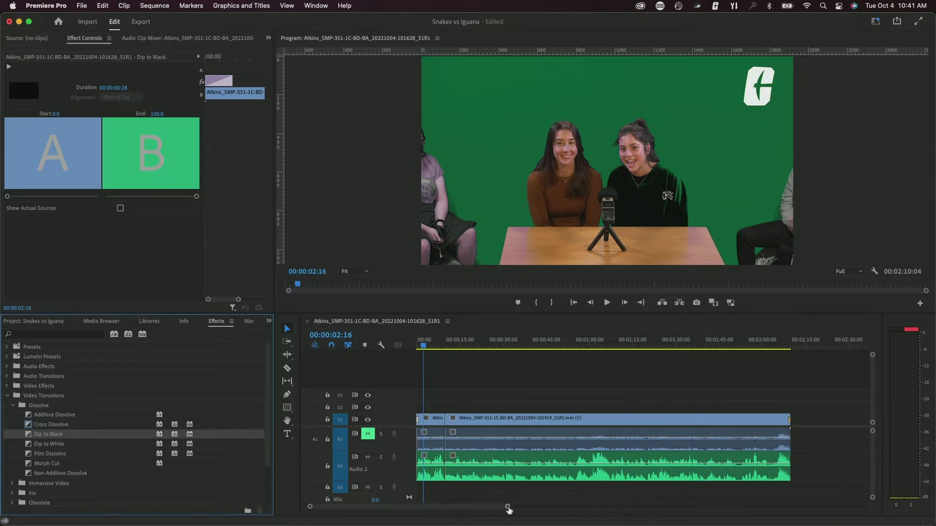
{"action": "left_click_drag", "start_coordinate": [508, 509], "coordinate": [460, 511]}
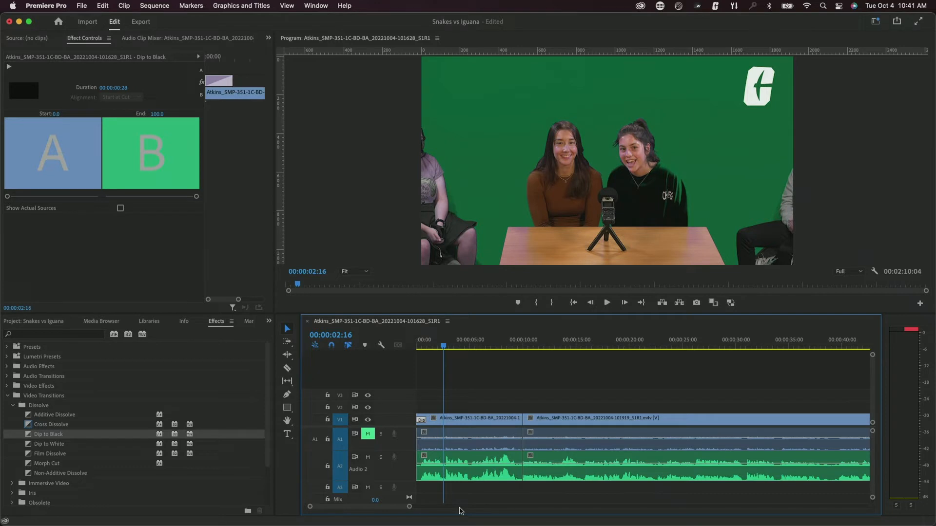
- Apply an Exponential Fade from Audio Transitions > Crossfade to the start of the A2 audio
{"action": "left_click", "coordinate": [7, 396]}
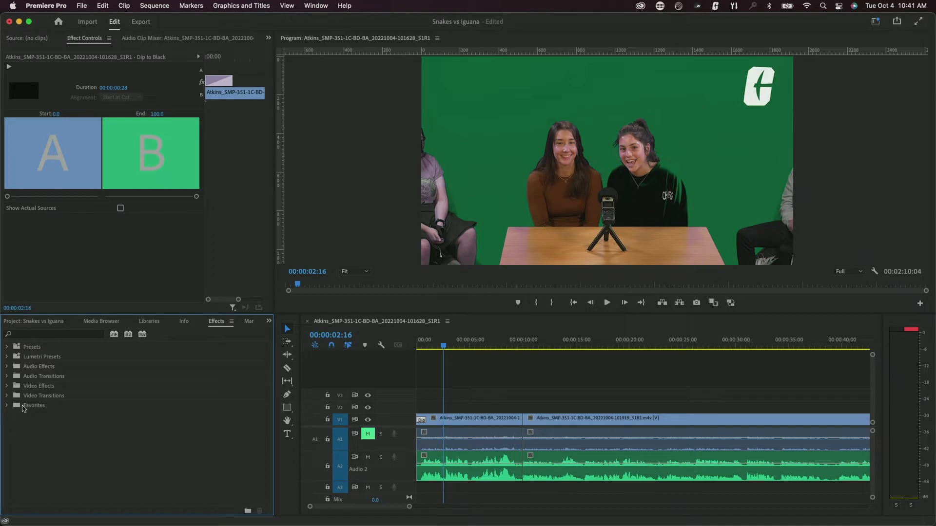
{"action": "left_click", "coordinate": [7, 377]}
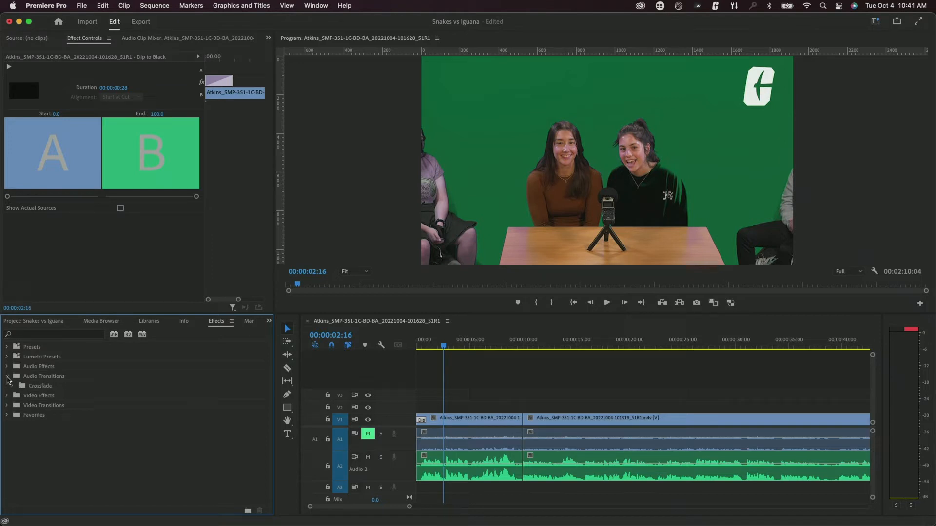
{"action": "left_click", "coordinate": [13, 387]}
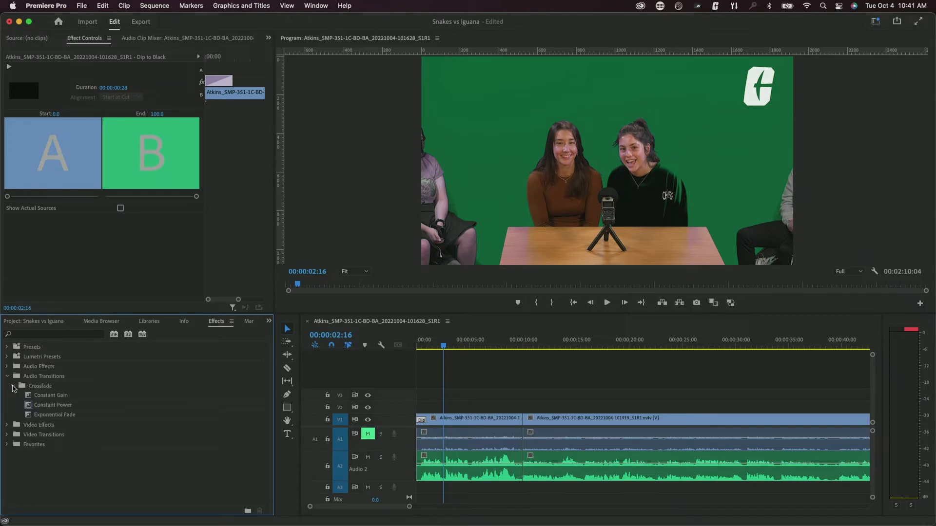
{"action": "left_click", "coordinate": [44, 417]}
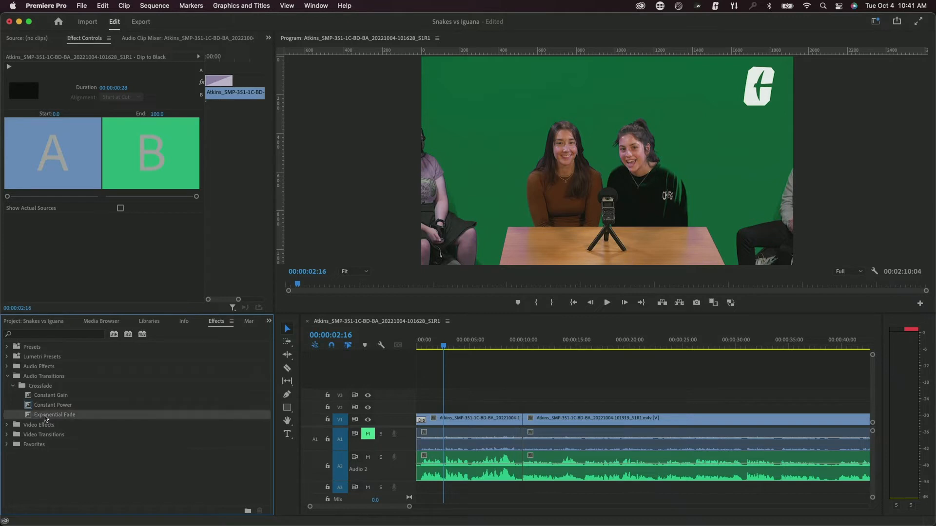
{"action": "mouse_move", "coordinate": [44, 418]}
{"action": "left_mouse_down"}
{"action": "mouse_move", "coordinate": [37, 444]}
{"action": "mouse_move", "coordinate": [419, 488]}
{"action": "mouse_move", "coordinate": [424, 474]}
{"action": "left_mouse_up"}
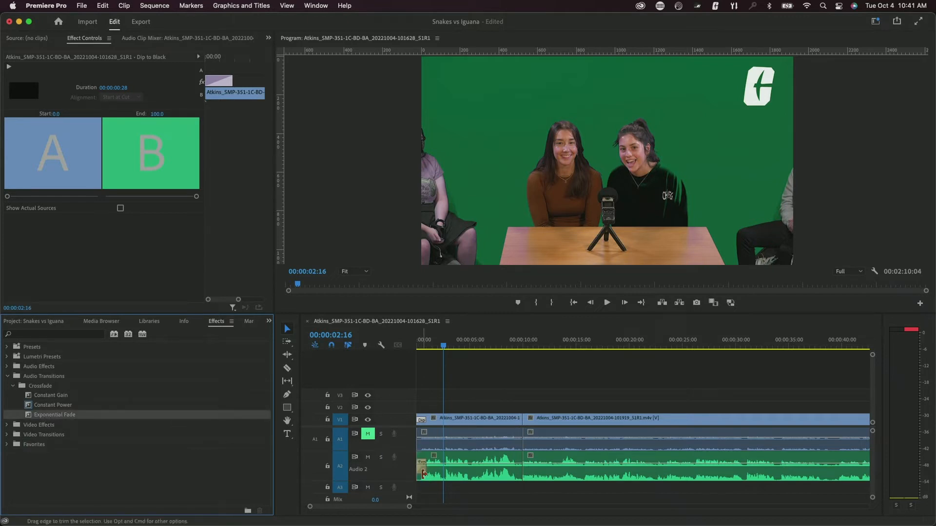
- Add an Exponential Fade to the A2 audio's end, preview it, and marquee-select clips around the edit point
{"action": "left_click_drag", "start_coordinate": [349, 510], "coordinate": [393, 510]}
{"action": "left_click_drag", "start_coordinate": [67, 416], "coordinate": [597, 465]}
{"action": "left_click", "coordinate": [581, 340]}
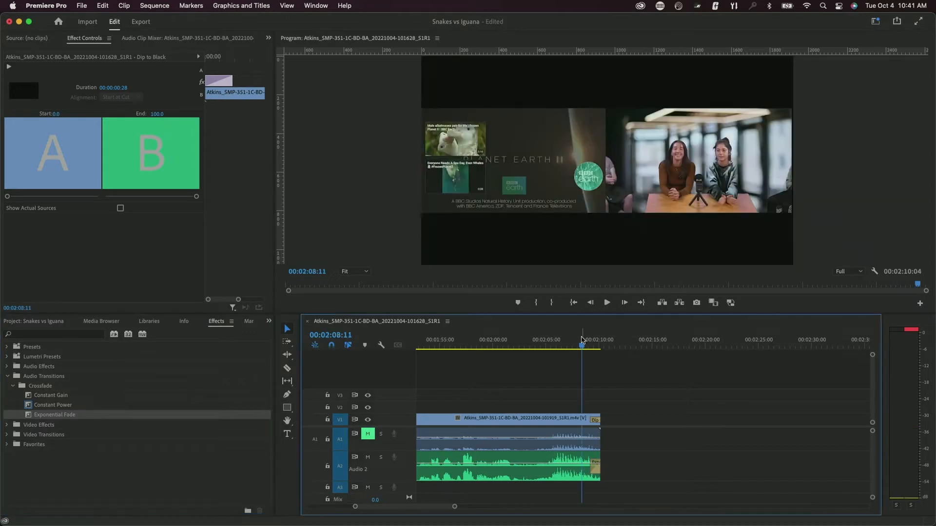
{"action": "key", "text": "space"}
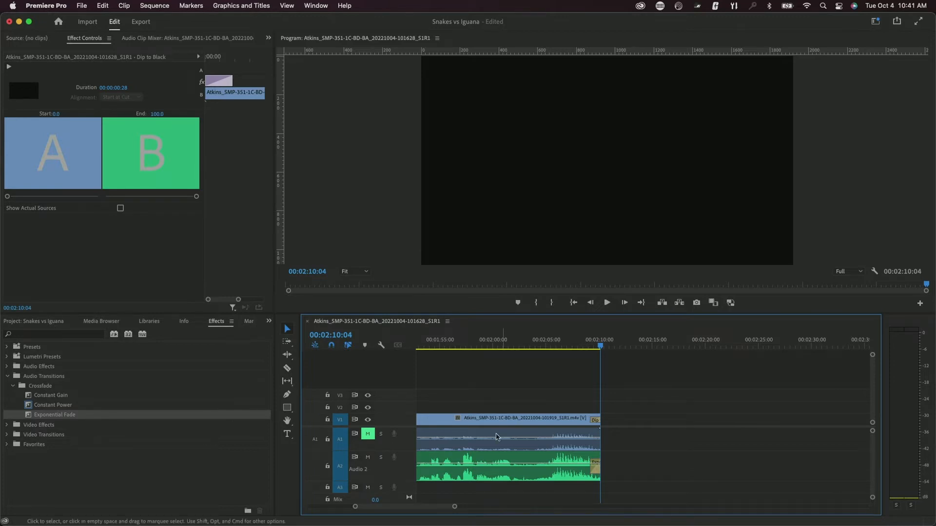
{"action": "left_click_drag", "start_coordinate": [445, 506], "coordinate": [397, 511]}
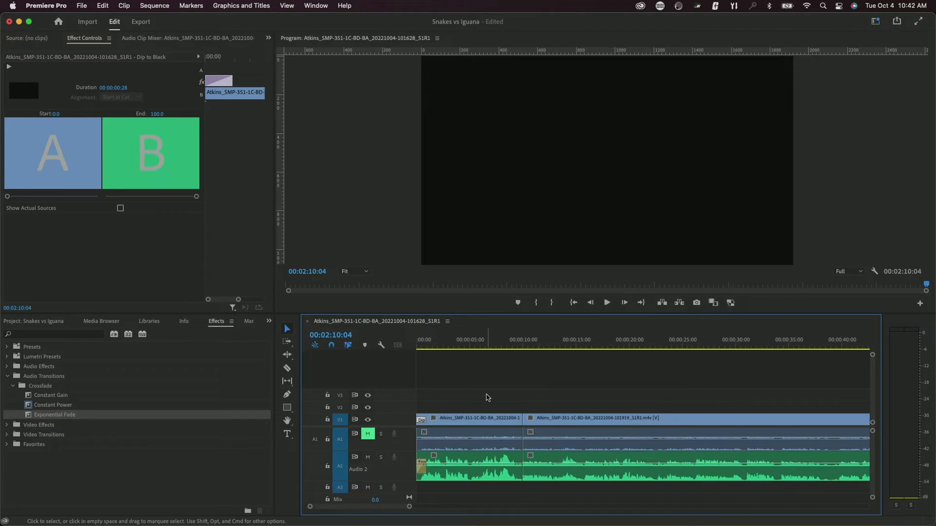
{"action": "left_click_drag", "start_coordinate": [486, 398], "coordinate": [564, 480]}
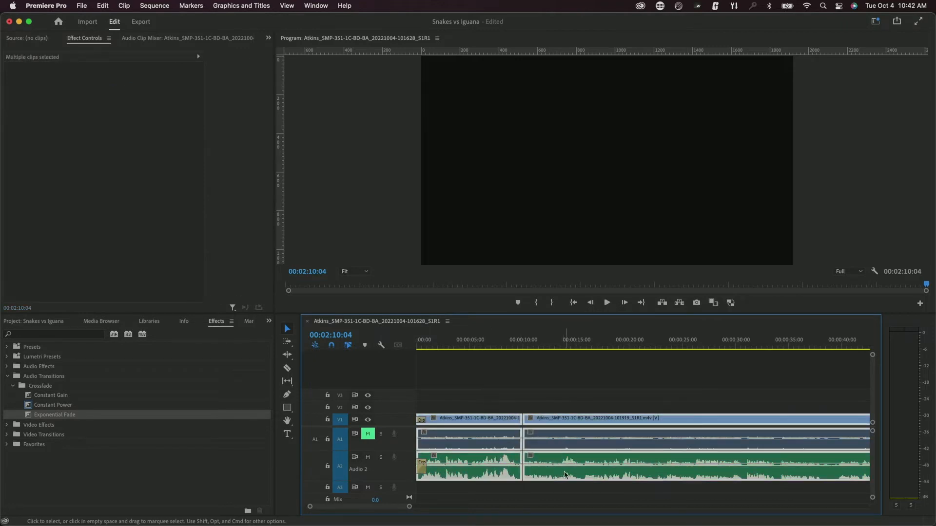
- Move the interview clips later to about 00:00:08, leaving empty space at the start, then deselect
{"action": "left_click_drag", "start_coordinate": [463, 428], "coordinate": [539, 430]}
{"action": "left_click", "coordinate": [457, 412]}
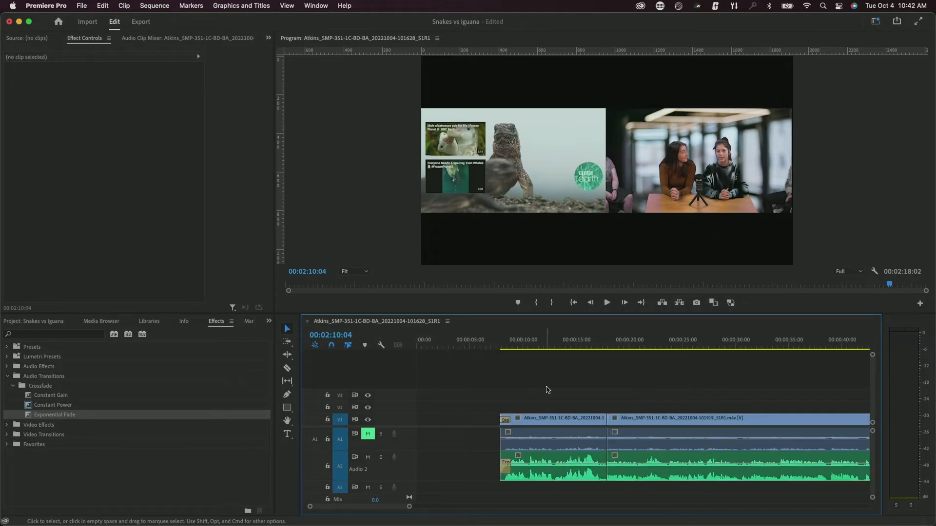
{"action": "left_click_drag", "start_coordinate": [564, 388], "coordinate": [655, 480]}
{"action": "left_click", "coordinate": [651, 390]}
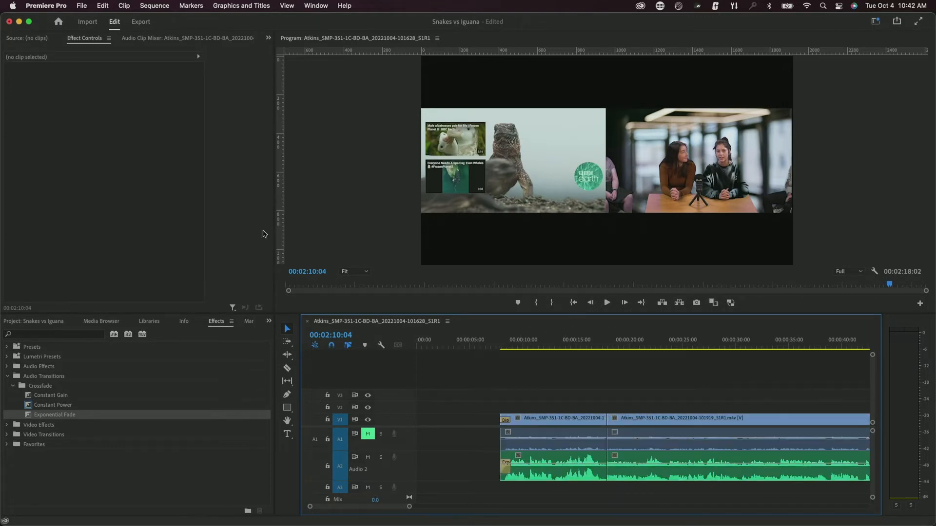
- Show the Project panel listing the two ZOOM audio files, two interview clips and the sequence
{"action": "left_click", "coordinate": [160, 5]}
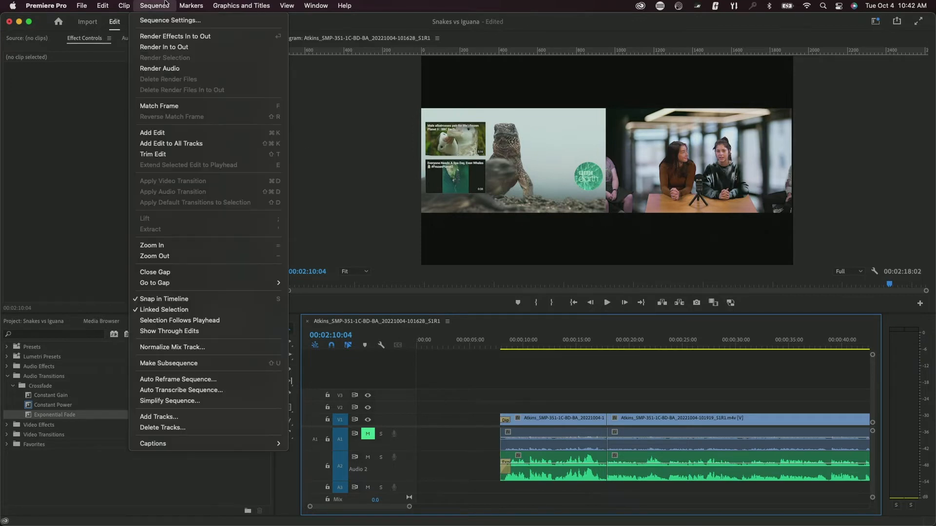
{"action": "mouse_move", "coordinate": [81, 4]}
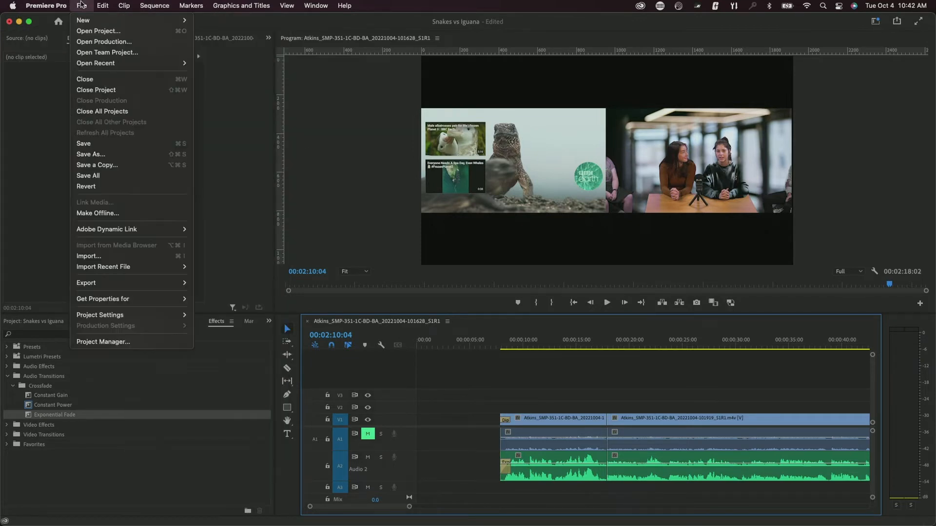
{"action": "mouse_move", "coordinate": [89, 21]}
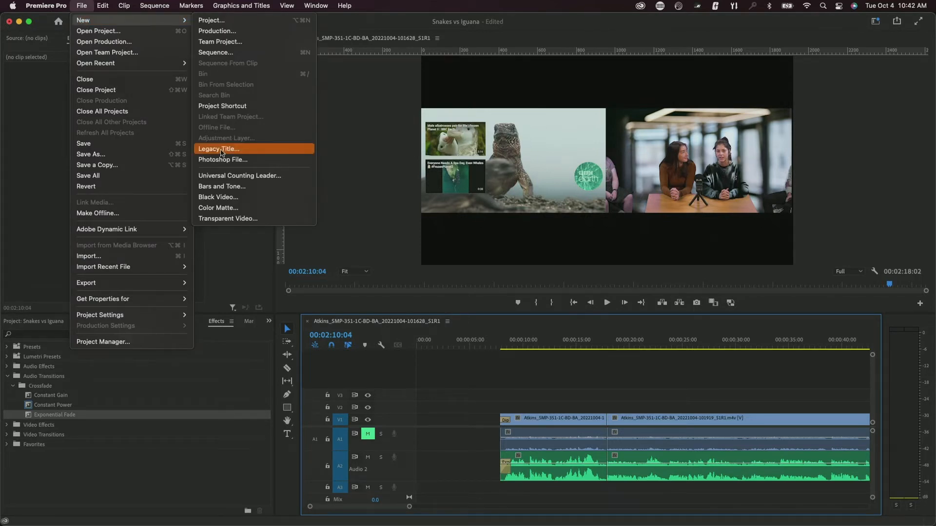
{"action": "left_click", "coordinate": [439, 381]}
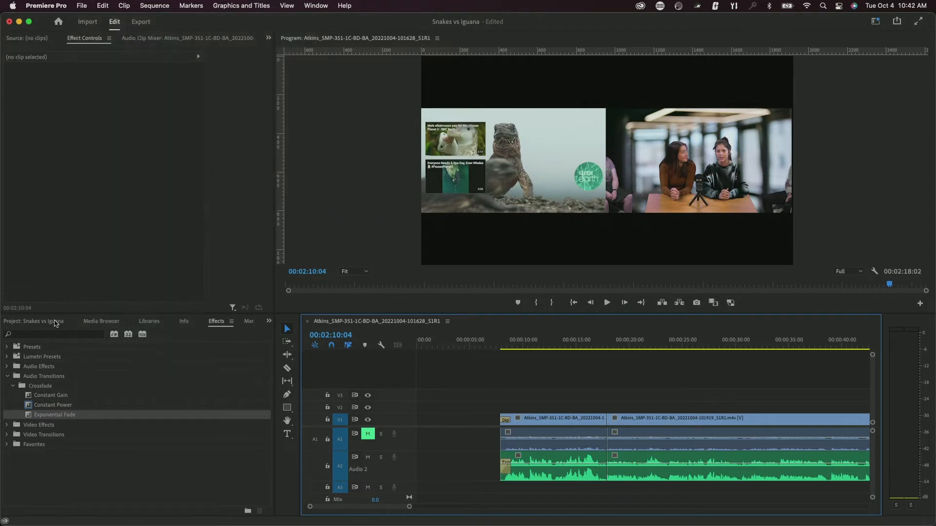
{"action": "left_click", "coordinate": [55, 323]}
{"action": "left_click", "coordinate": [316, 6]}
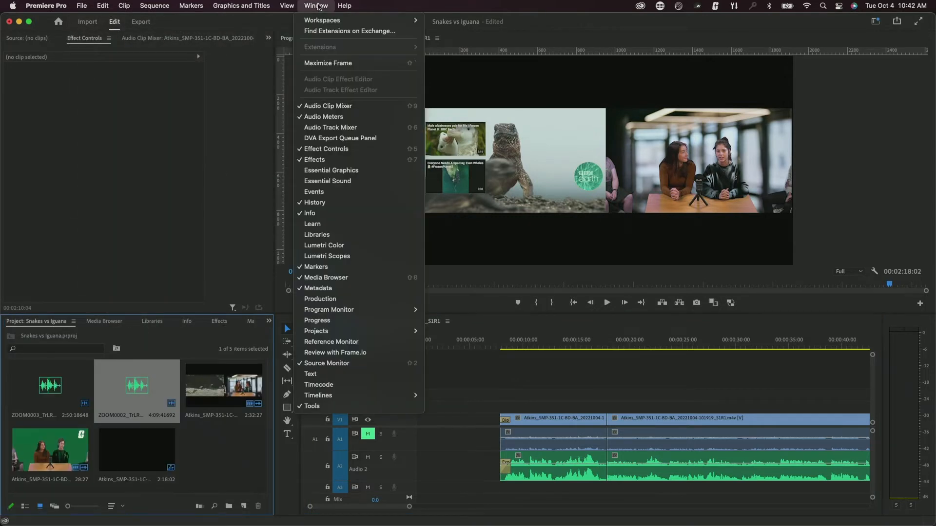
- Switch to the Captions and Graphics workspace, glance at Adobe Stock, then return to My Templates
{"action": "mouse_move", "coordinate": [363, 20]}
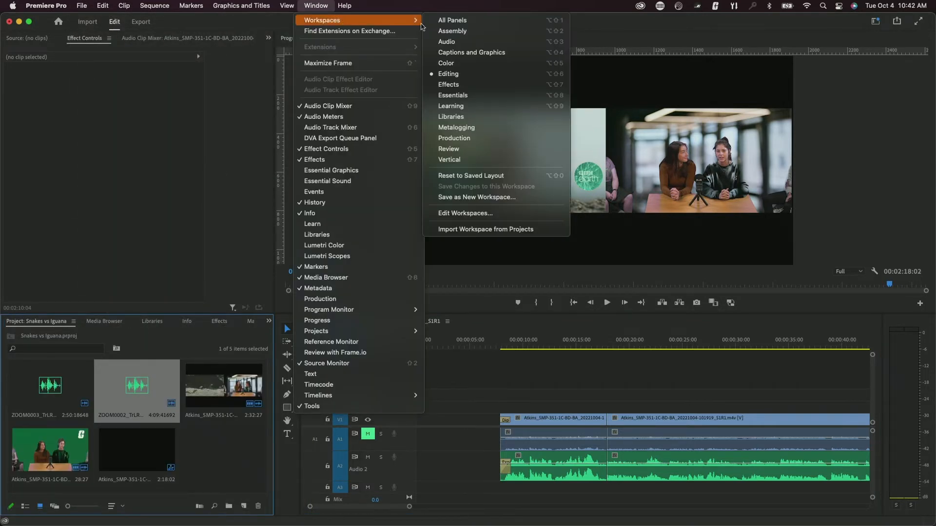
{"action": "left_click", "coordinate": [487, 53]}
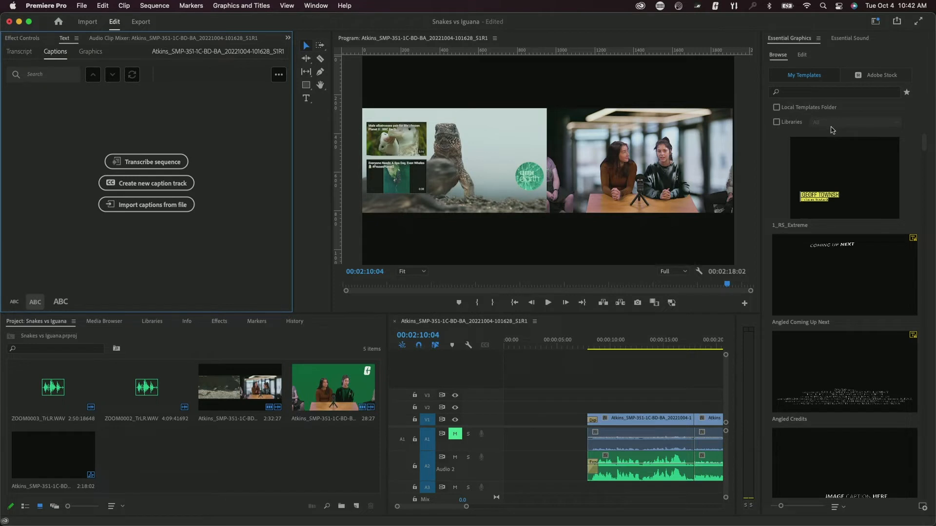
{"action": "left_click", "coordinate": [876, 77]}
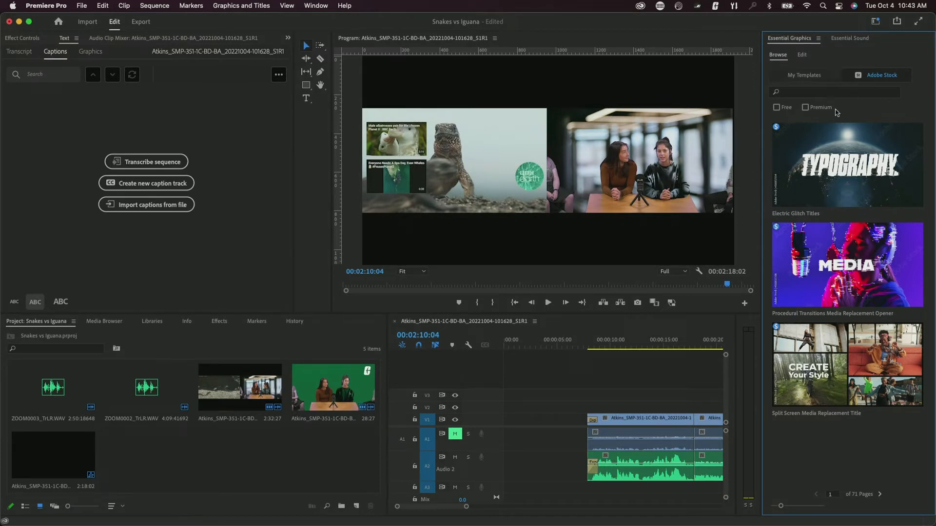
{"action": "left_click", "coordinate": [808, 76]}
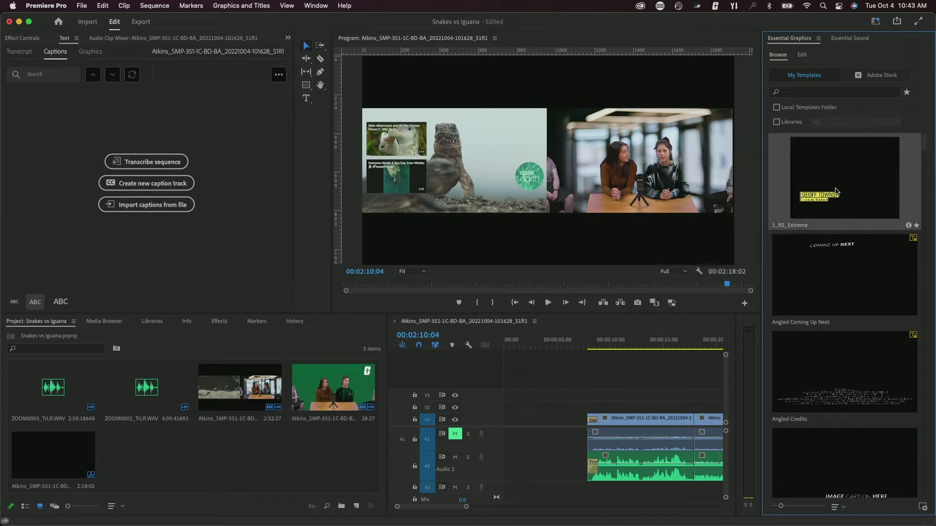
- Place the 1_RS_Extreme title on V2 above the interview clip, starting at 00:00:08:04
{"action": "left_click_drag", "start_coordinate": [836, 193], "coordinate": [602, 407]}
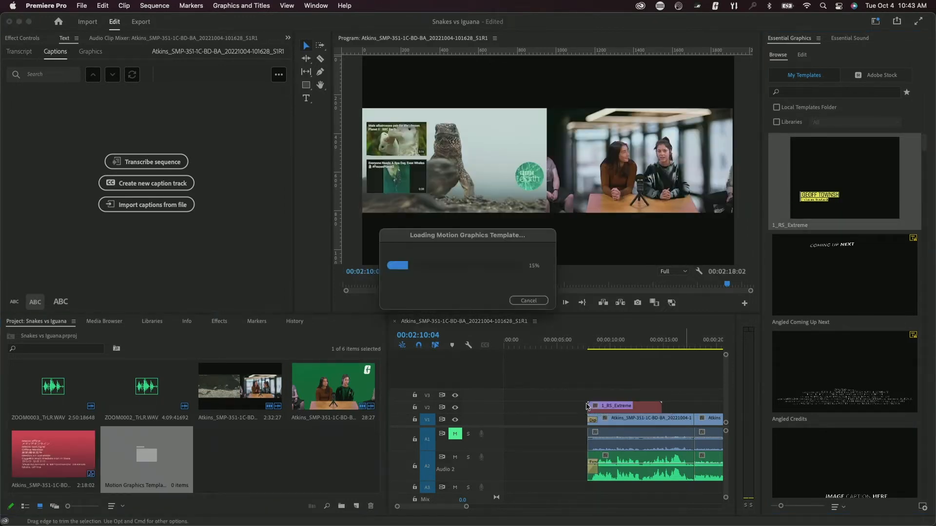
{"action": "left_click", "coordinate": [604, 345]}
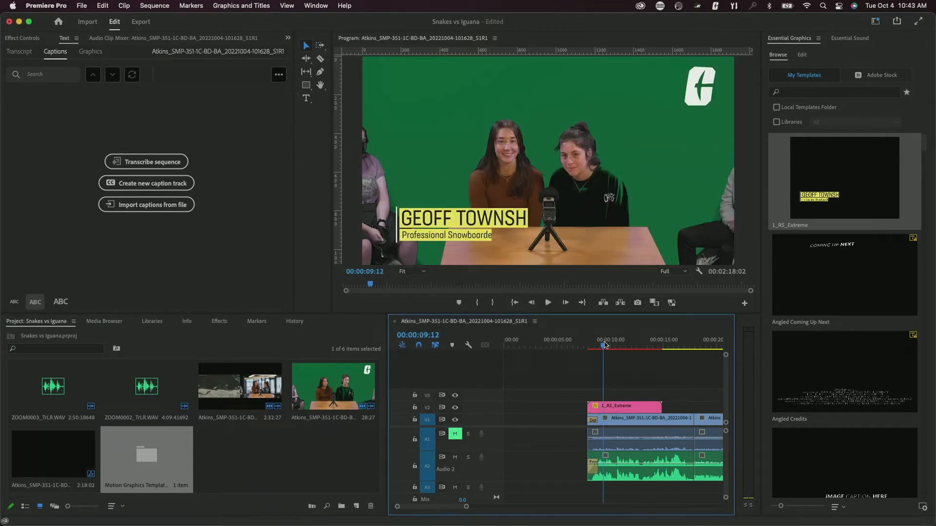
{"action": "mouse_move", "coordinate": [605, 345]}
{"action": "left_mouse_down"}
{"action": "mouse_move", "coordinate": [589, 344]}
{"action": "mouse_move", "coordinate": [600, 345]}
{"action": "left_mouse_up"}
{"action": "left_click_drag", "start_coordinate": [619, 406], "coordinate": [633, 406]}
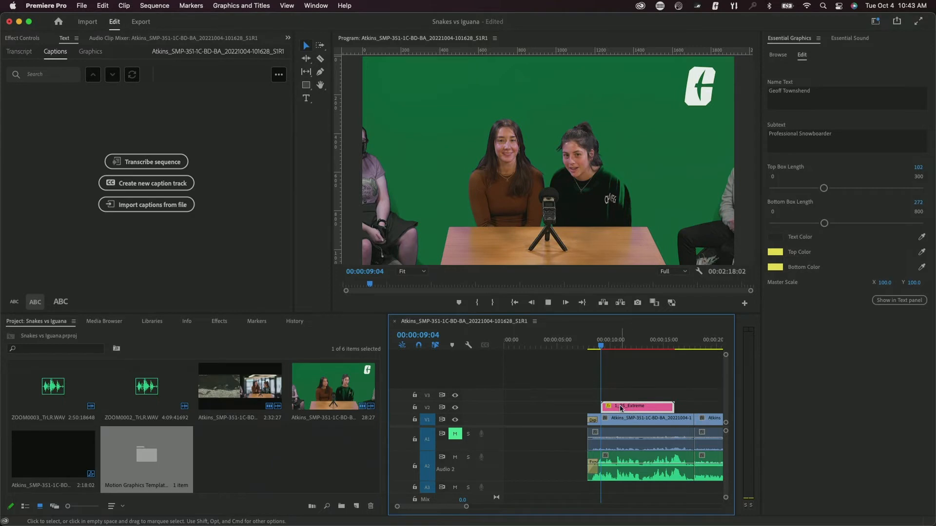
- Replace the lower-third name with the interviewee's name and set box lengths to 122 (top) and 295 (bottom)
{"action": "key", "text": "space"}
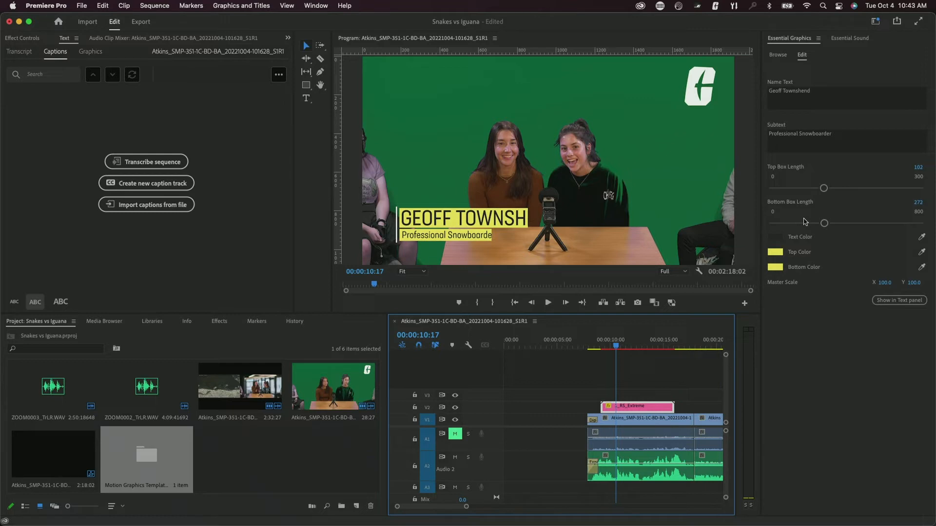
{"action": "left_click", "coordinate": [816, 90]}
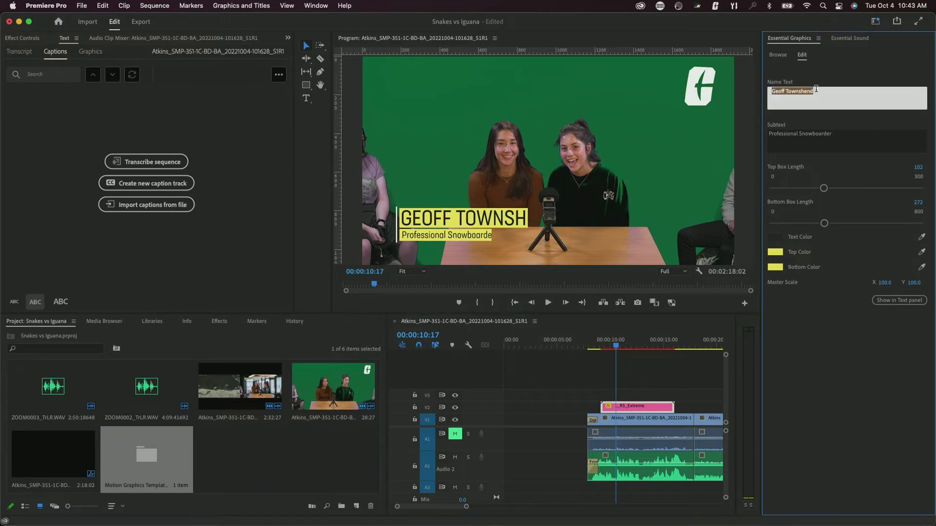
{"action": "left_click_drag", "start_coordinate": [824, 188], "coordinate": [833, 192]}
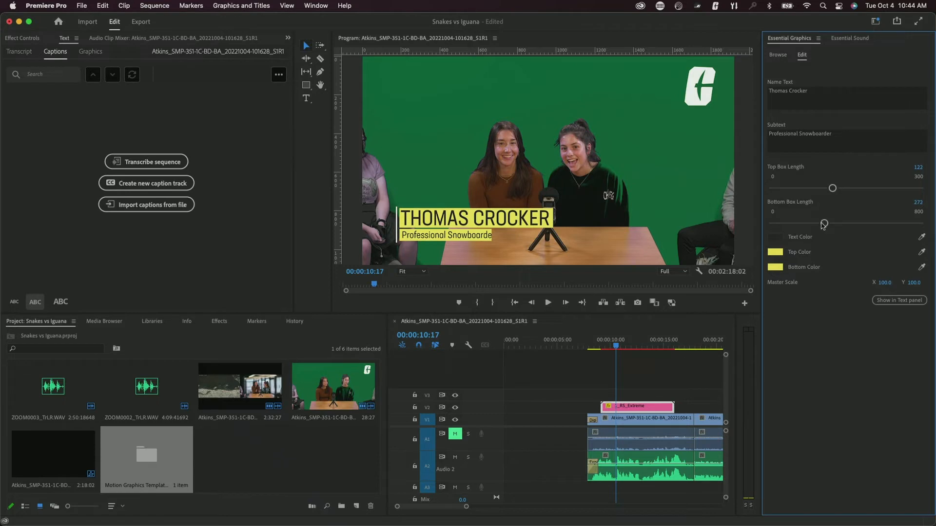
{"action": "left_click_drag", "start_coordinate": [824, 225], "coordinate": [827, 223]}
- Set the lower third's Top Color name bar to red (hue 8°)
{"action": "left_click", "coordinate": [776, 252]}
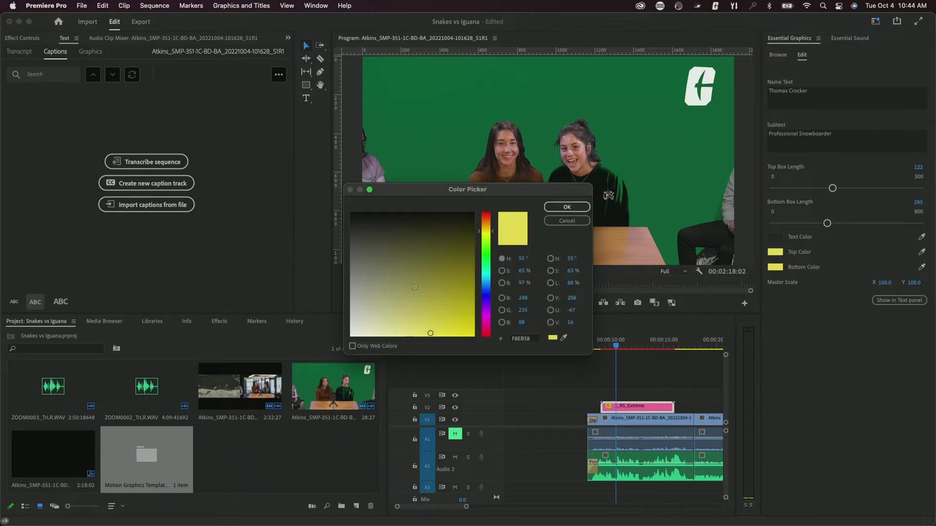
{"action": "left_click", "coordinate": [484, 214]}
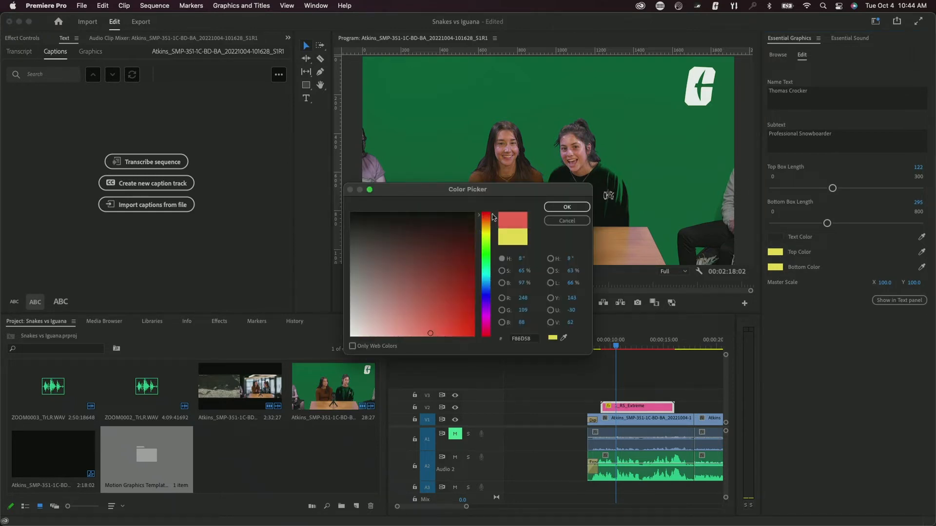
{"action": "left_click", "coordinate": [553, 210]}
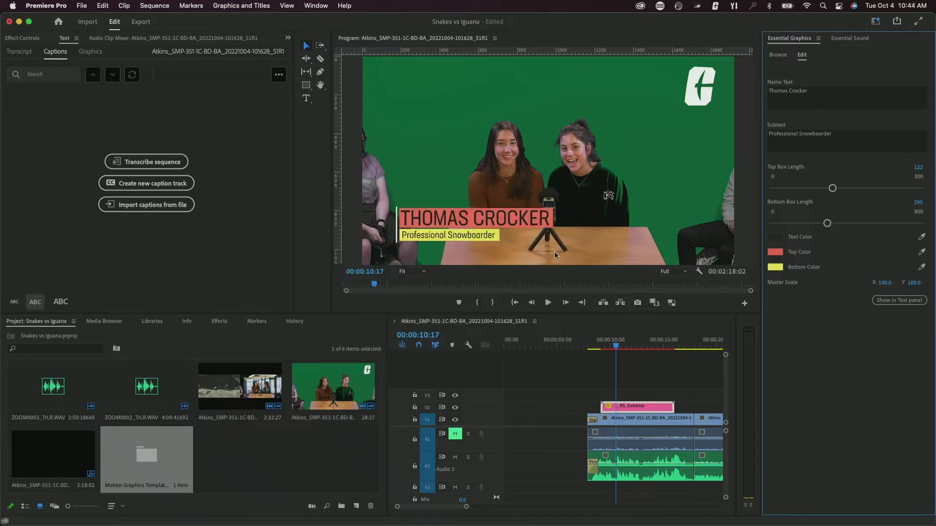
- Set the lower third's Text Color to teal #37D0AF and return to browsing My Templates
{"action": "left_click", "coordinate": [775, 237]}
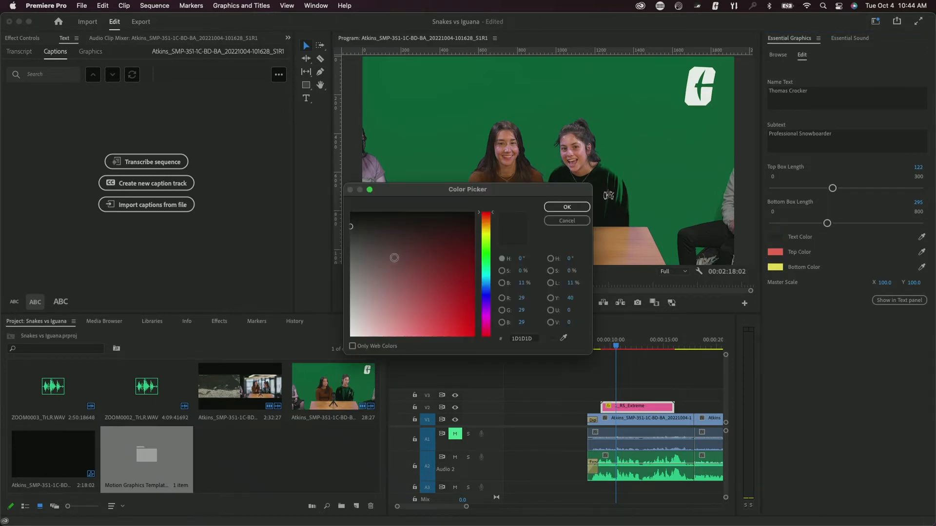
{"action": "left_click", "coordinate": [420, 277]}
{"action": "left_click_drag", "start_coordinate": [421, 277], "coordinate": [488, 270]}
{"action": "left_click", "coordinate": [487, 280]}
{"action": "left_click", "coordinate": [441, 314]}
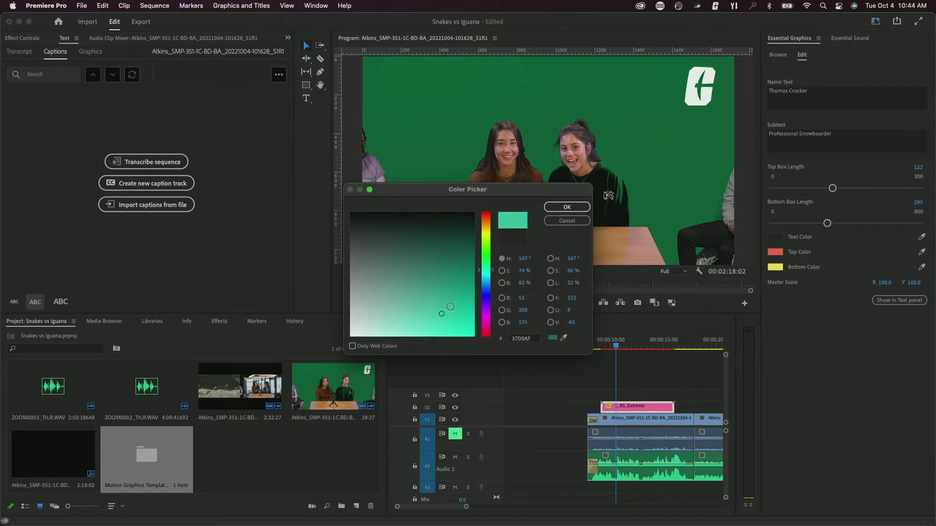
{"action": "left_click", "coordinate": [585, 206]}
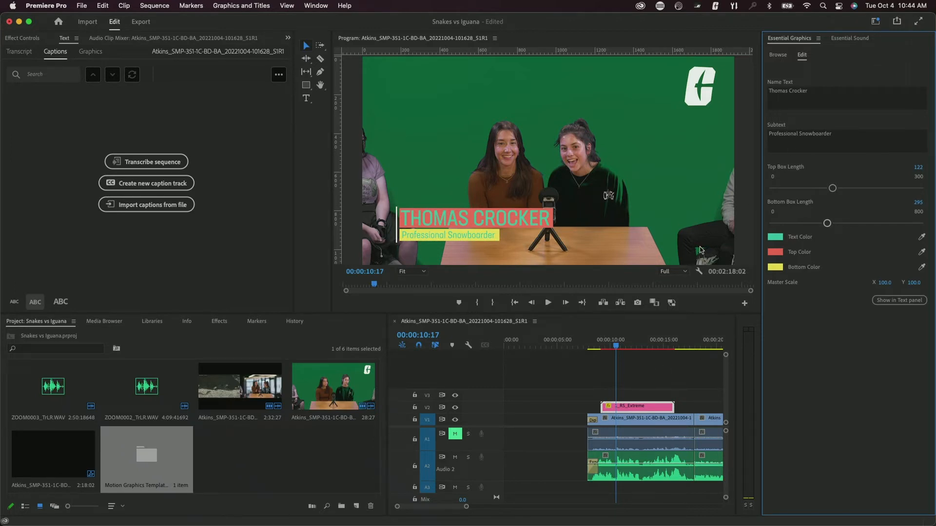
{"action": "left_click", "coordinate": [778, 55]}
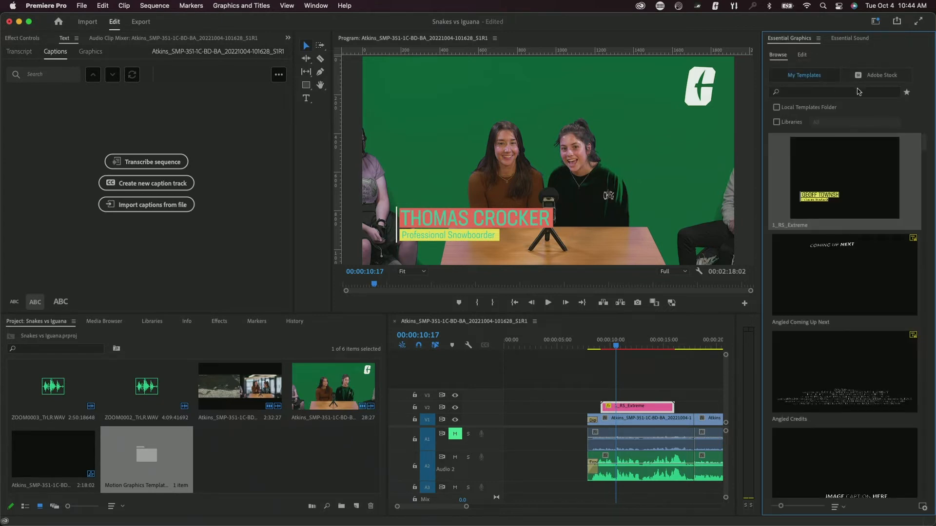
- Search My Templates for 'lower thirds' and scroll through results such as Angled Lower Third
{"action": "left_click", "coordinate": [811, 96]}
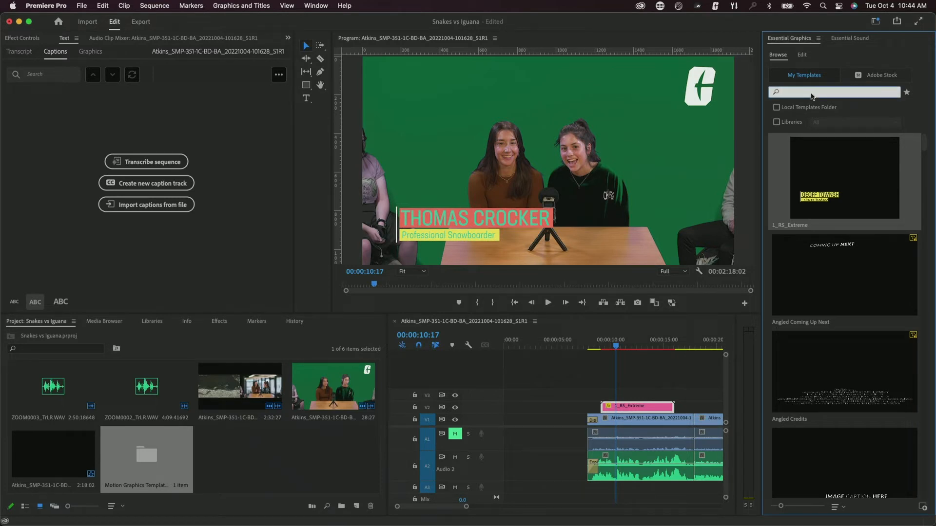
{"action": "type", "text": "lower thirds"}
{"action": "scroll", "coordinate": [832, 402], "scroll_direction": "down", "scroll_amount": 5}
{"action": "scroll", "coordinate": [822, 254], "scroll_direction": "up", "scroll_amount": 6}
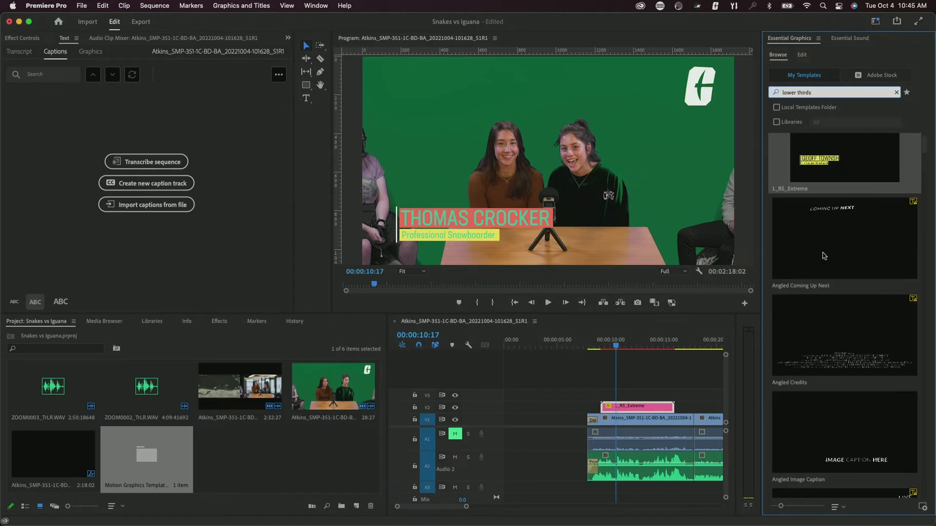
{"action": "scroll", "coordinate": [830, 330], "scroll_direction": "down", "scroll_amount": 5}
{"action": "scroll", "coordinate": [829, 330], "scroll_direction": "down", "scroll_amount": 6}
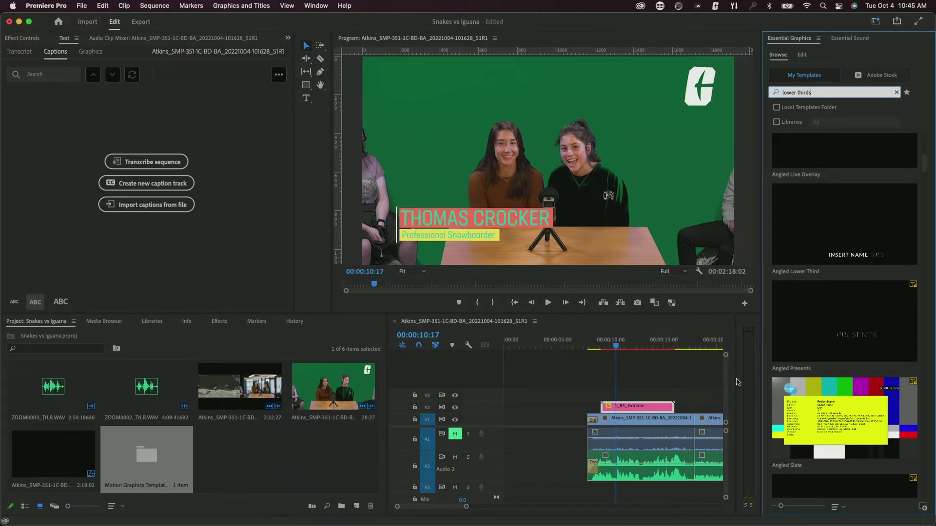
- Delete the lower-third title clip from the timeline
{"action": "left_click", "coordinate": [646, 408]}
{"action": "key", "text": "Delete"}
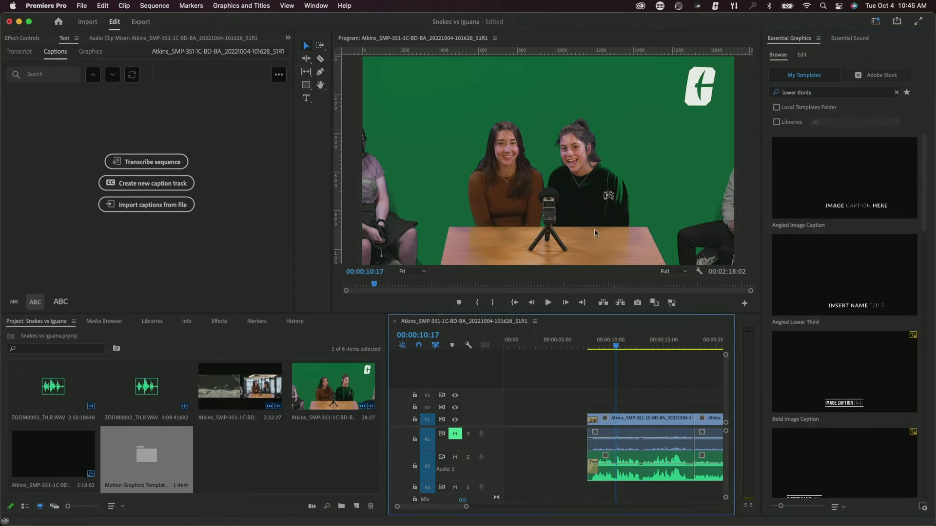
{"action": "scroll", "coordinate": [833, 294], "scroll_direction": "down", "scroll_amount": 5}
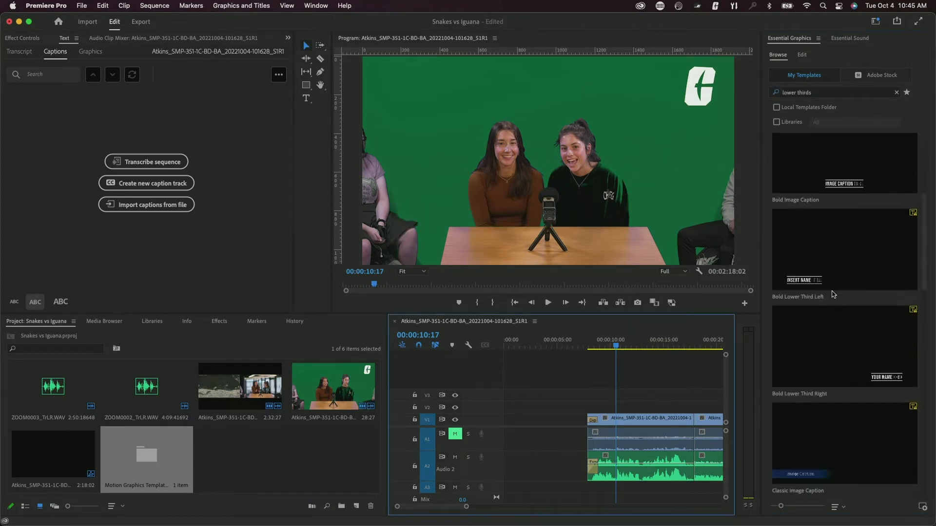
{"action": "scroll", "coordinate": [833, 294], "scroll_direction": "down", "scroll_amount": 10}
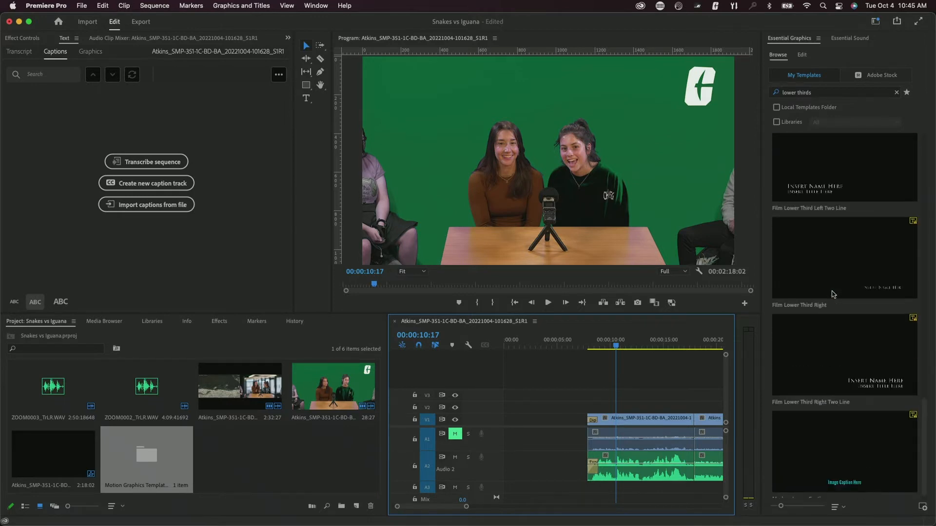
{"action": "scroll", "coordinate": [833, 294], "scroll_direction": "up", "scroll_amount": 10}
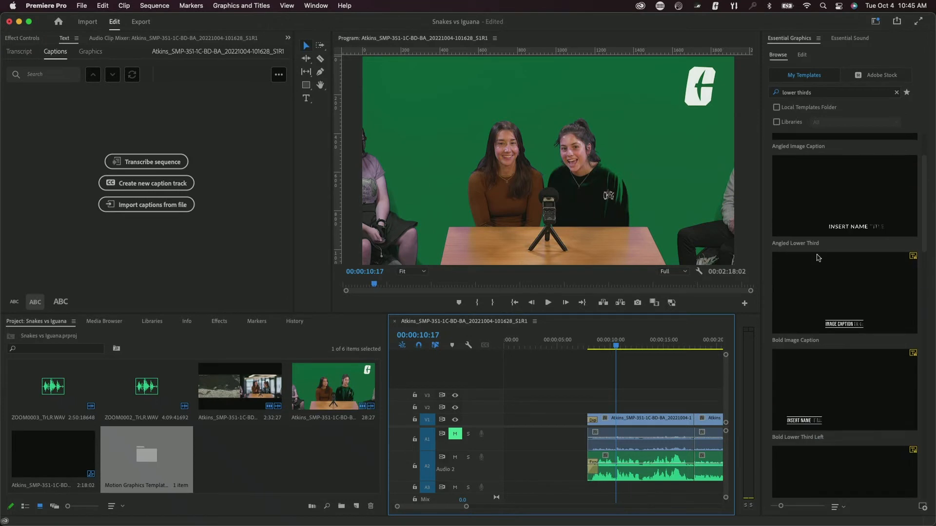
- Replace the 'lower thirds' template search with 'title' in Essential Graphics
{"action": "left_click", "coordinate": [815, 93]}
{"action": "key", "text": "BackSpace"}
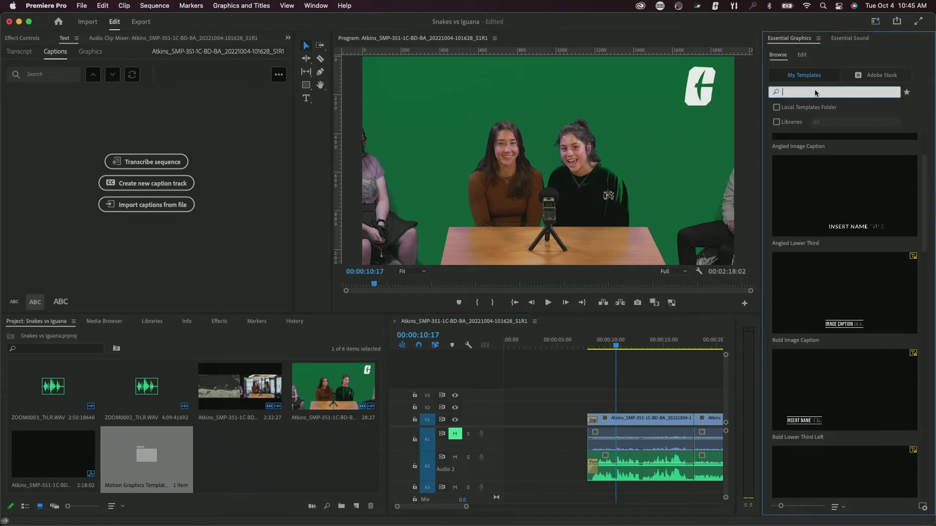
{"action": "scroll", "coordinate": [846, 201], "scroll_direction": "up", "scroll_amount": 3}
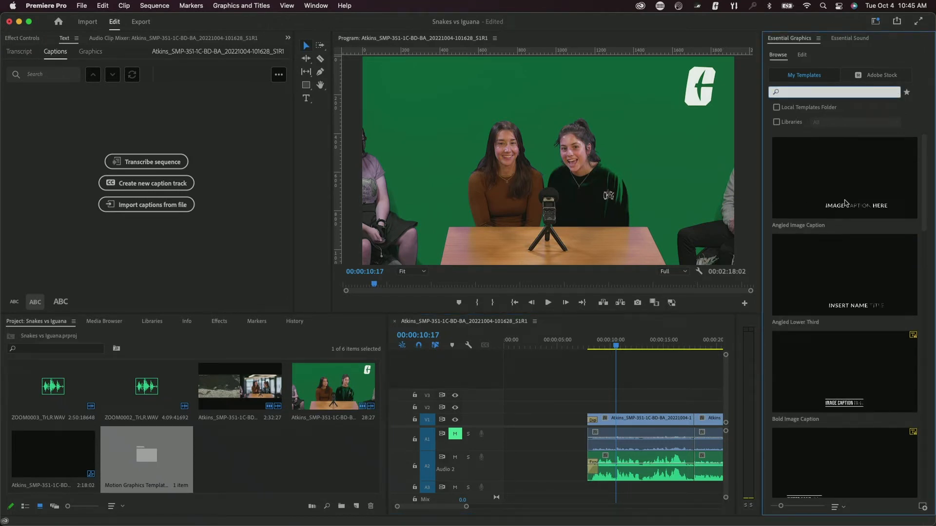
{"action": "scroll", "coordinate": [845, 203], "scroll_direction": "down", "scroll_amount": 10}
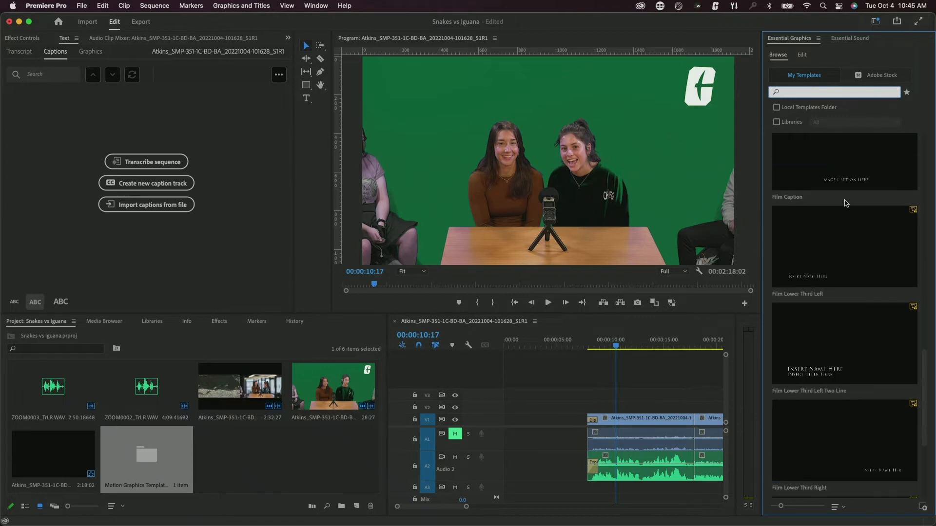
{"action": "scroll", "coordinate": [846, 203], "scroll_direction": "down", "scroll_amount": 2}
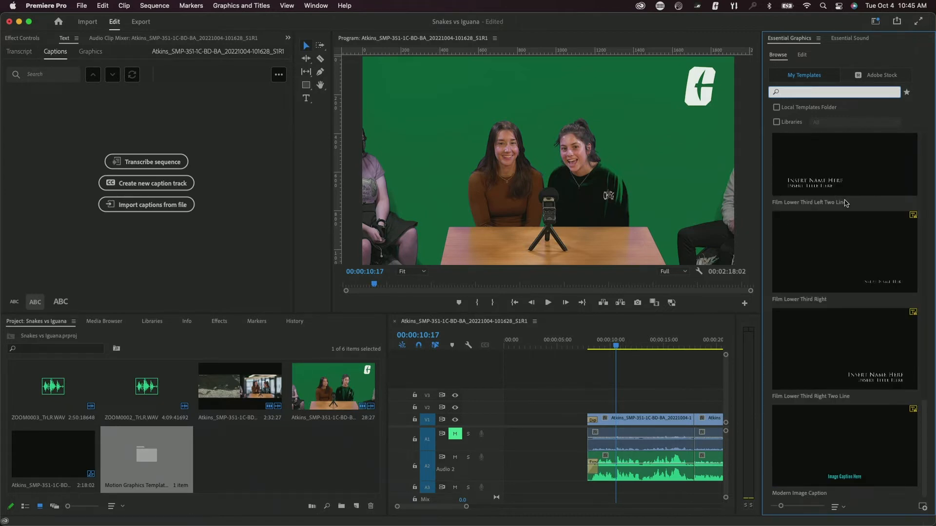
{"action": "scroll", "coordinate": [845, 203], "scroll_direction": "up", "scroll_amount": 10}
{"action": "type", "text": "itle"}
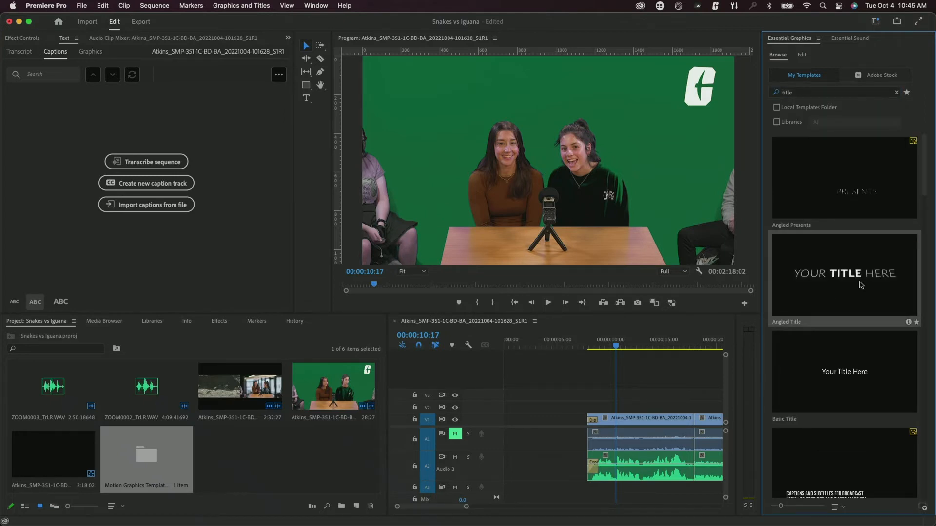
- Place Angled Title on V1 at 00:00 and select its YOUR TITLE HERE text layer
{"action": "left_click_drag", "start_coordinate": [861, 285], "coordinate": [510, 421]}
{"action": "left_click", "coordinate": [526, 347]}
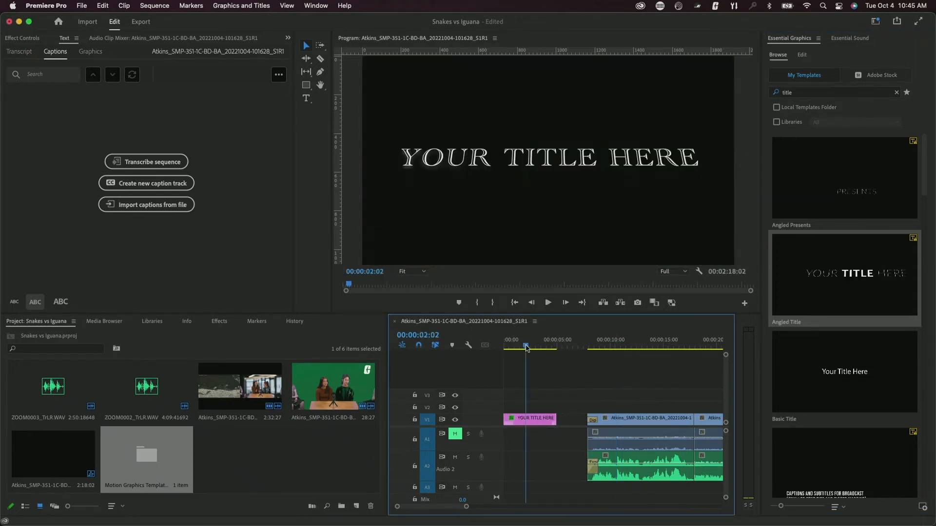
{"action": "left_click", "coordinate": [536, 418]}
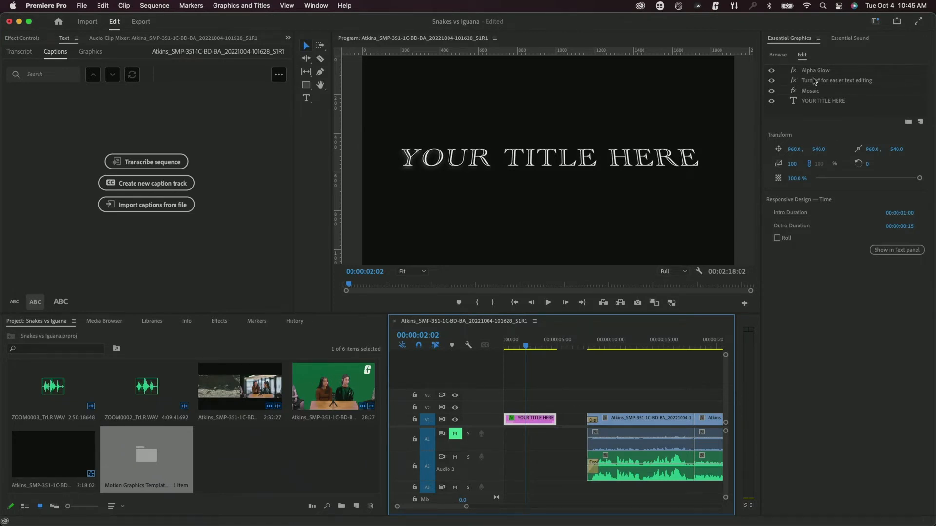
{"action": "left_click", "coordinate": [794, 102]}
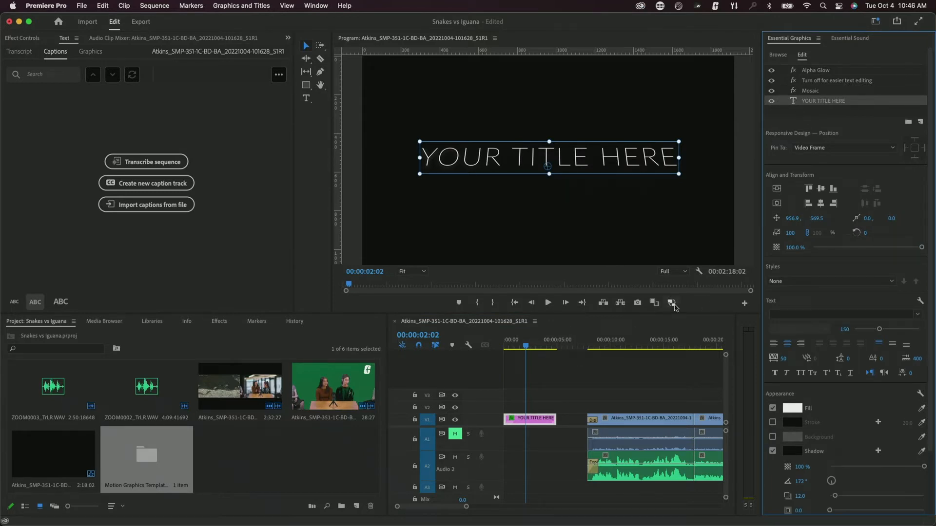
{"action": "double_click", "coordinate": [793, 101]}
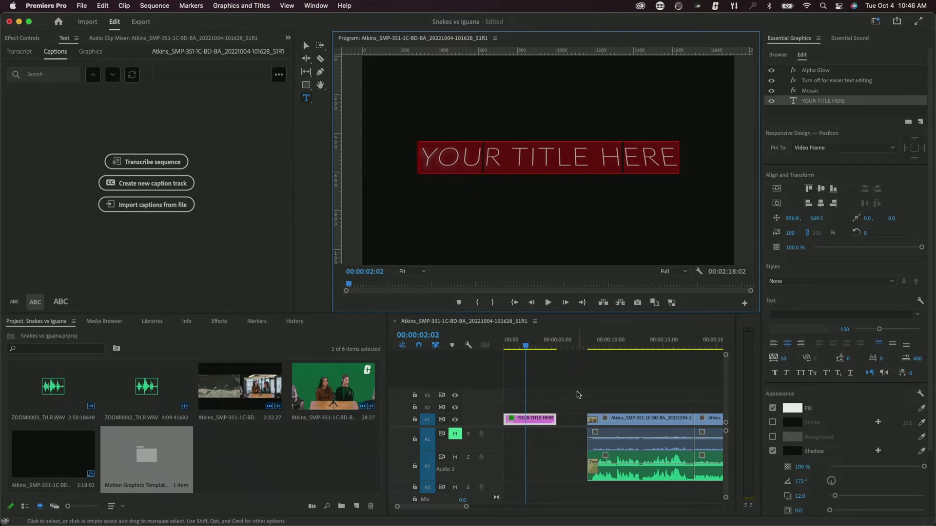
{"action": "left_click", "coordinate": [573, 388]}
{"action": "left_click", "coordinate": [544, 417]}
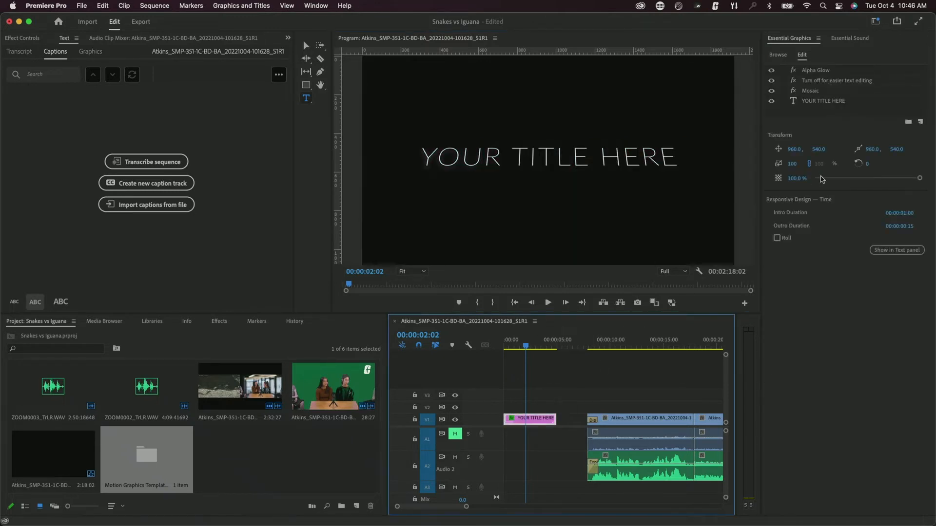
{"action": "left_click", "coordinate": [816, 102]}
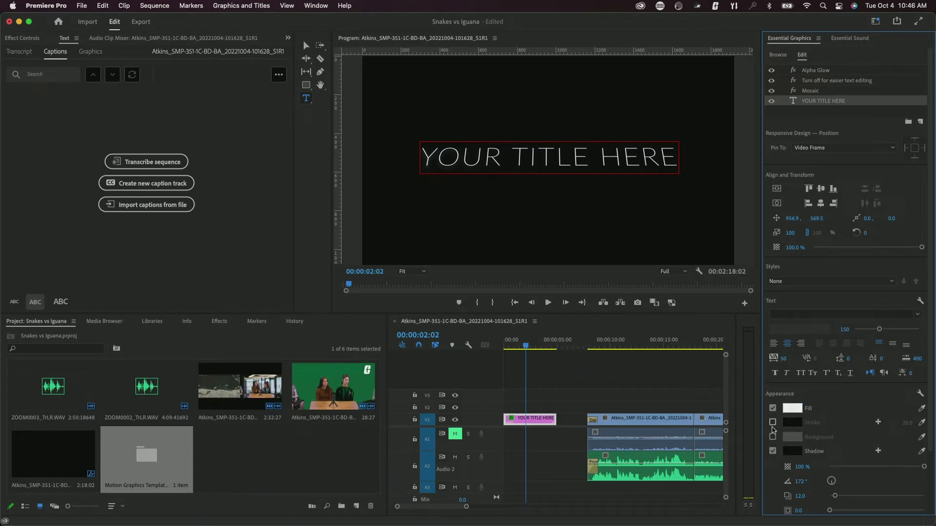
{"action": "scroll", "coordinate": [789, 430], "scroll_direction": "down", "scroll_amount": 3}
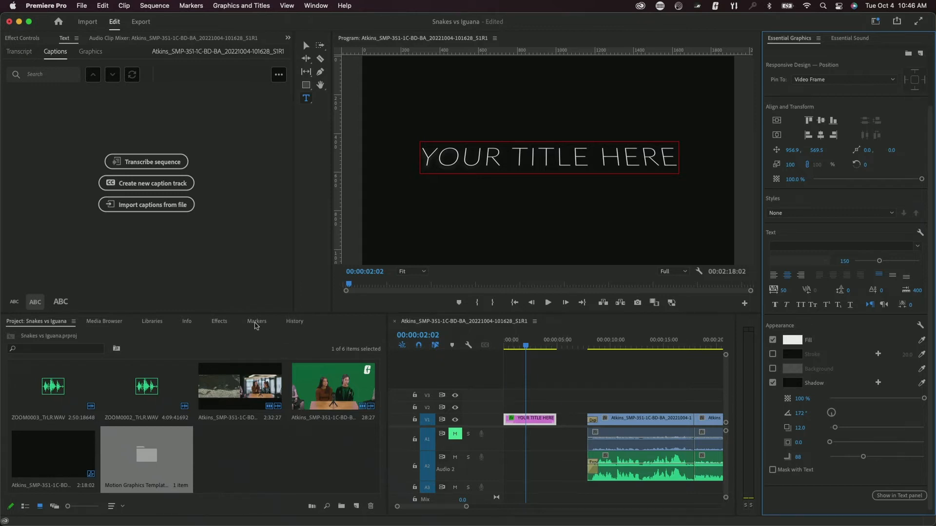
- Add Dip to Black at both ends of the title clip and delete the following gap on V1
{"action": "left_click", "coordinate": [227, 325]}
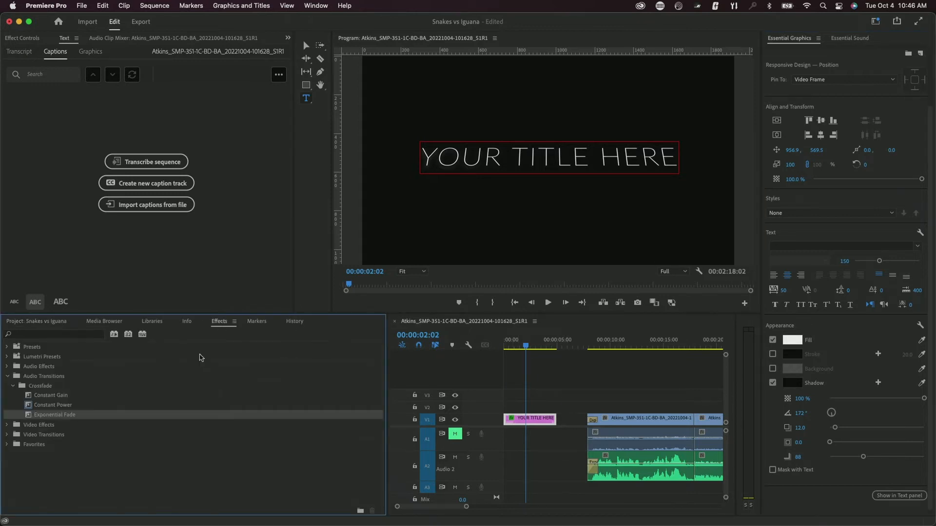
{"action": "left_click", "coordinate": [7, 377]}
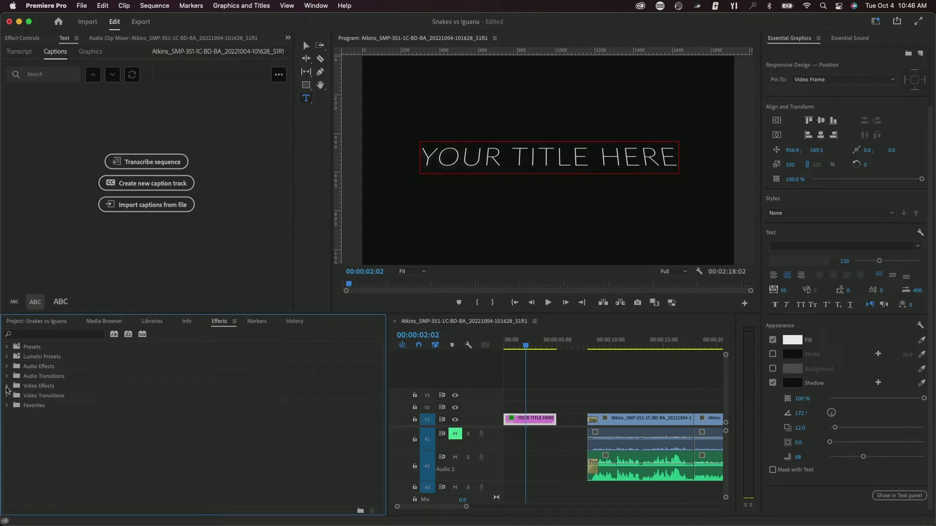
{"action": "left_click", "coordinate": [7, 395]}
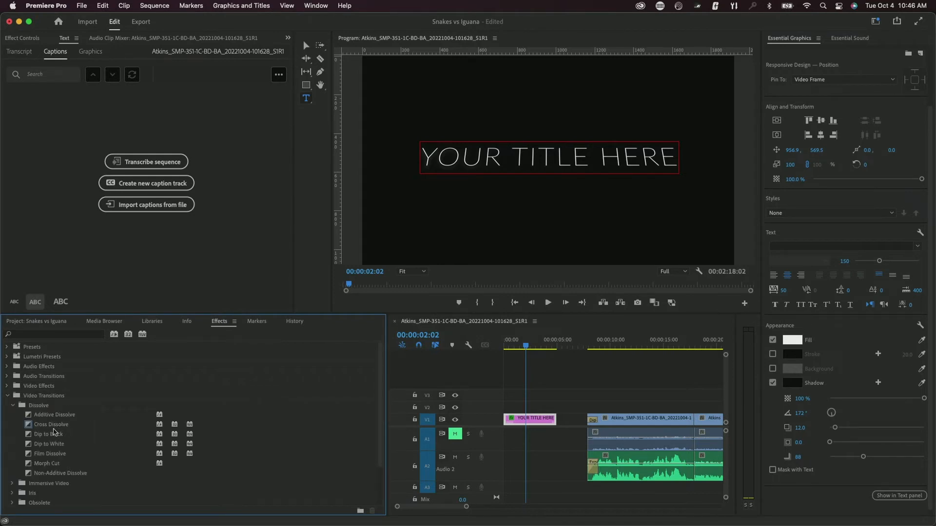
{"action": "left_click_drag", "start_coordinate": [54, 432], "coordinate": [510, 423]}
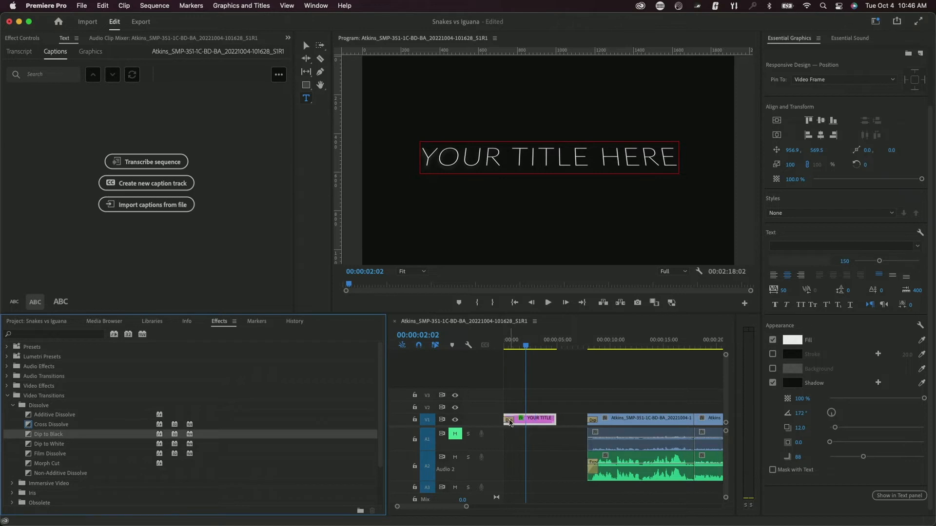
{"action": "left_click_drag", "start_coordinate": [52, 437], "coordinate": [554, 422]}
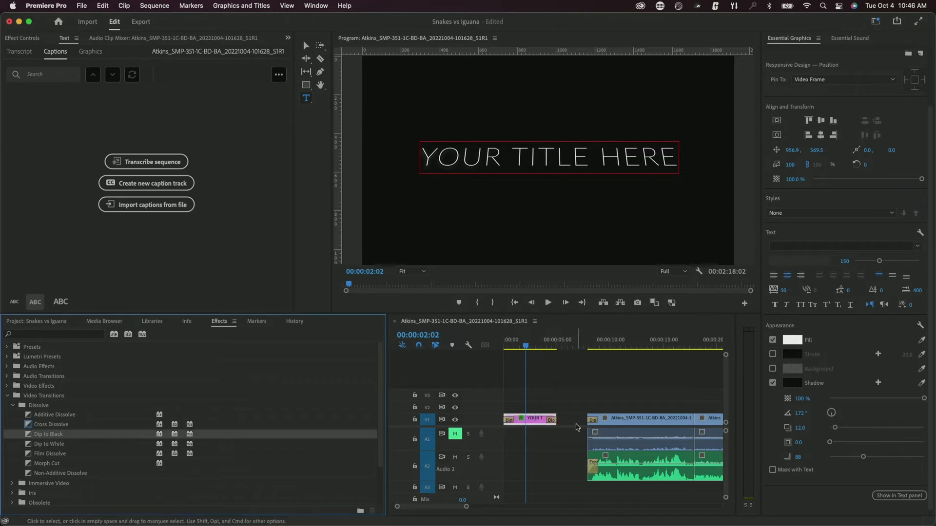
{"action": "left_click", "coordinate": [574, 423]}
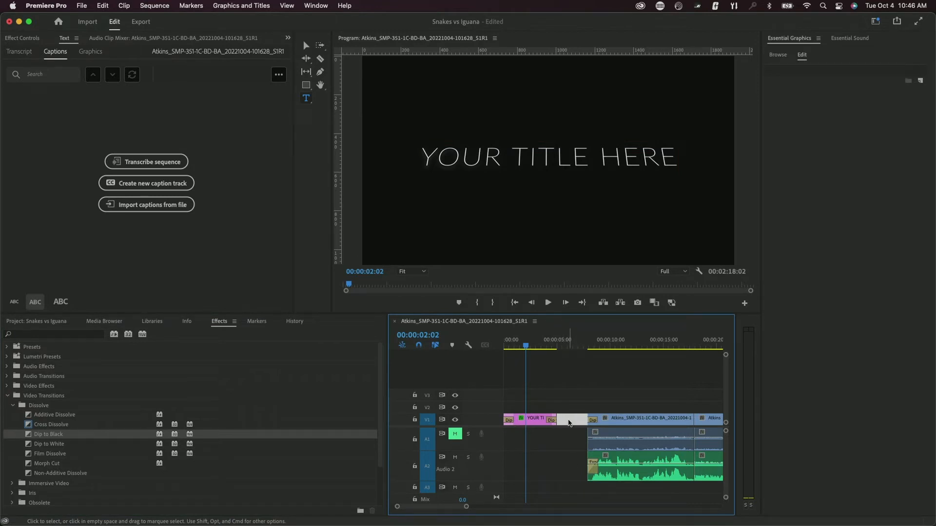
{"action": "key", "text": "Delete"}
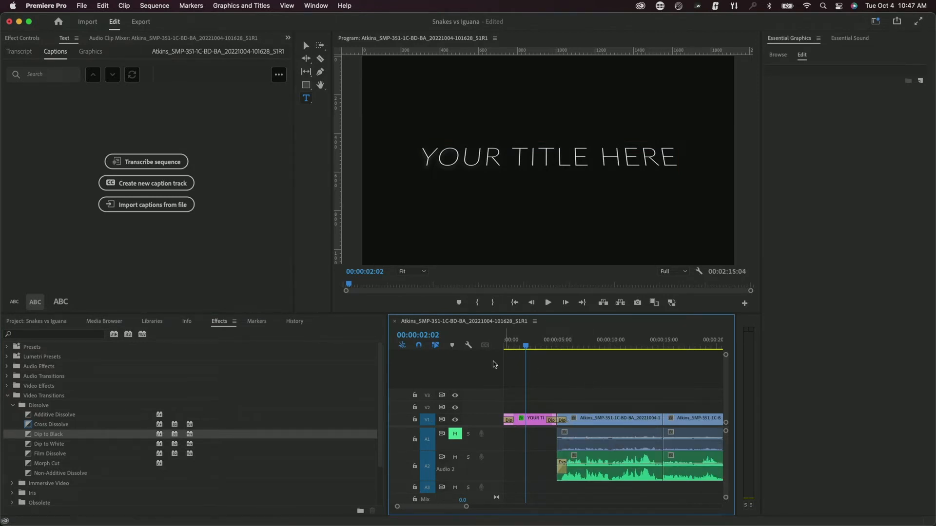
- Play the sequence from 00:00, lower the volume, and zoom the timeline out to show everything
{"action": "left_click_drag", "start_coordinate": [525, 346], "coordinate": [485, 354]}
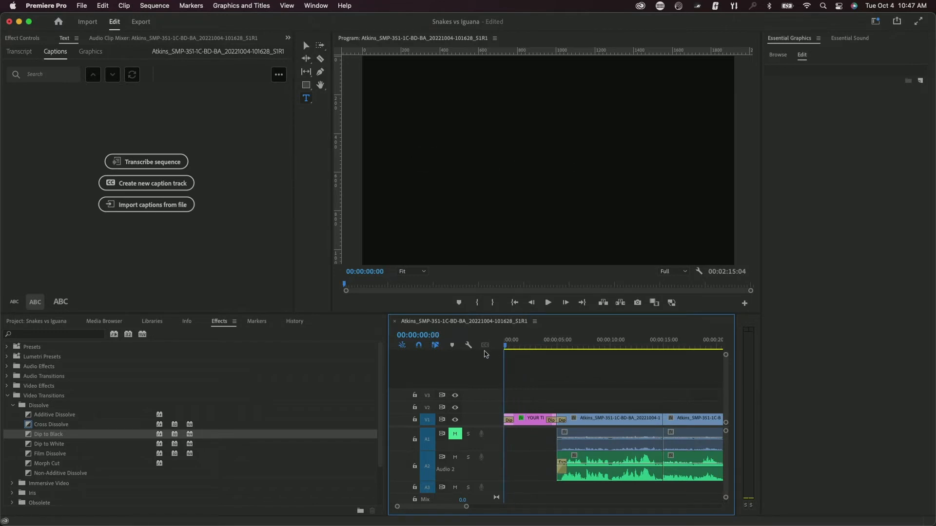
{"action": "key", "text": "space"}
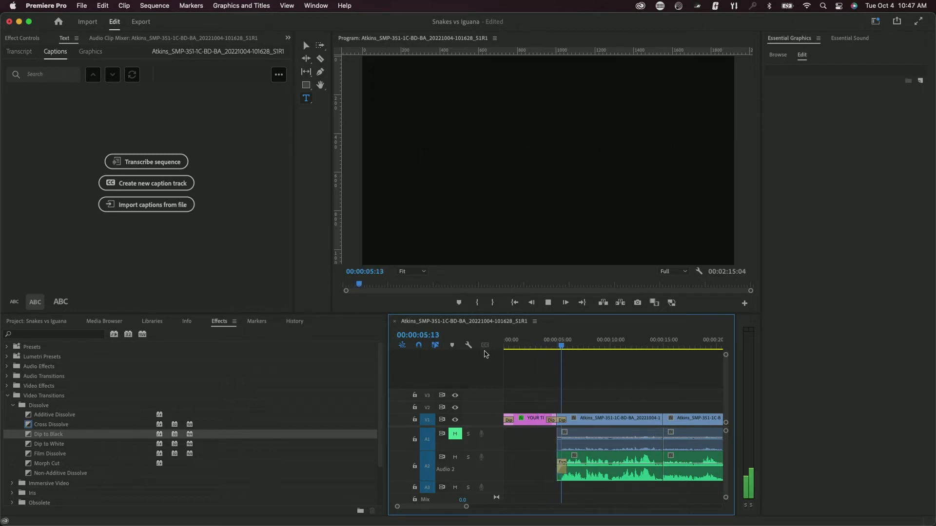
{"action": "key", "text": "space"}
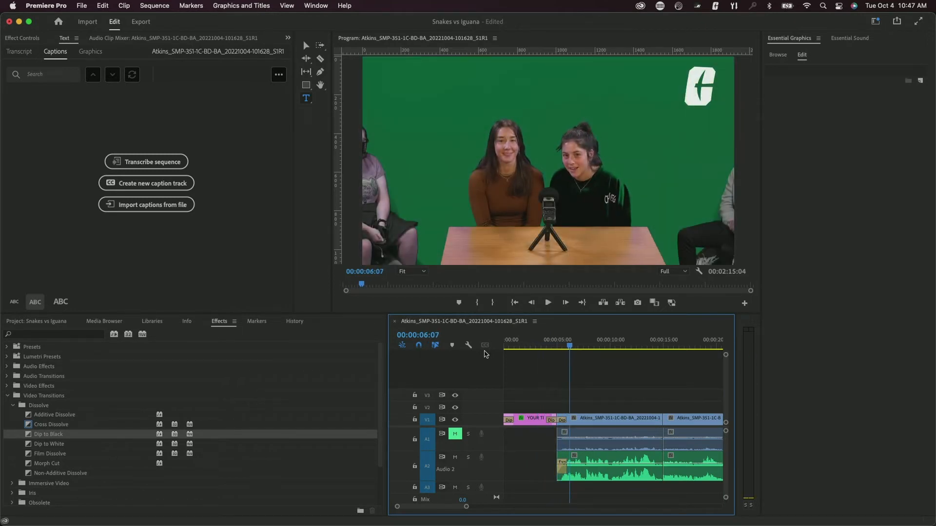
{"action": "key", "text": "XF86AudioLowerVolume"}
{"action": "key", "text": "XF86AudioLowerVolume"}
{"action": "key", "text": "XF86AudioLowerVolume"}
{"action": "mouse_move", "coordinate": [465, 506]}
{"action": "left_mouse_down"}
{"action": "mouse_move", "coordinate": [591, 509]}
{"action": "mouse_move", "coordinate": [578, 511]}
{"action": "left_mouse_up"}
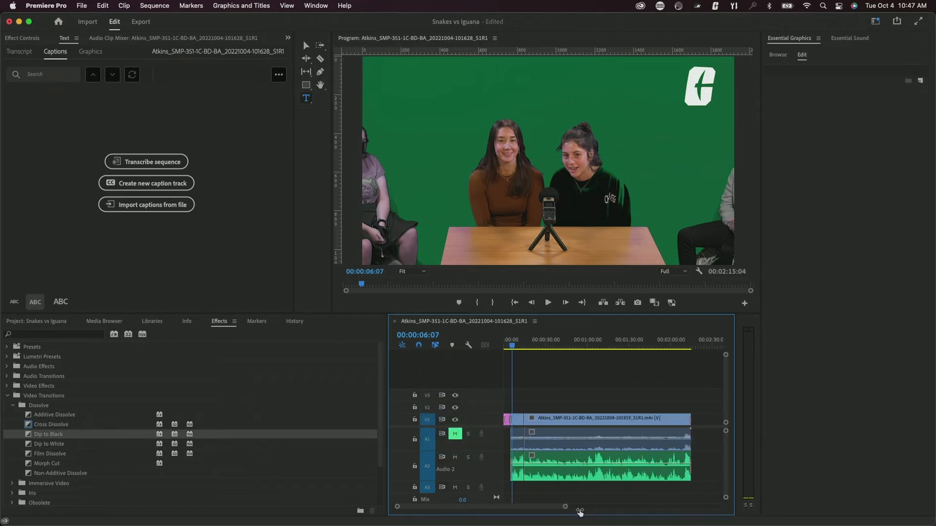
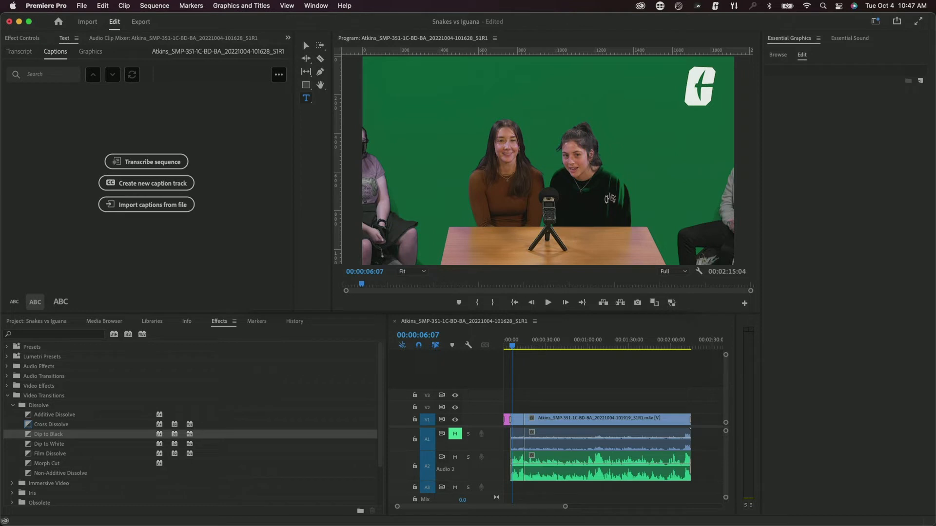
- Import the tunetank mp3 and place it on audio track A3 beneath the interview clip
{"action": "left_click_drag", "start_coordinate": [251, 334], "coordinate": [267, 460]}
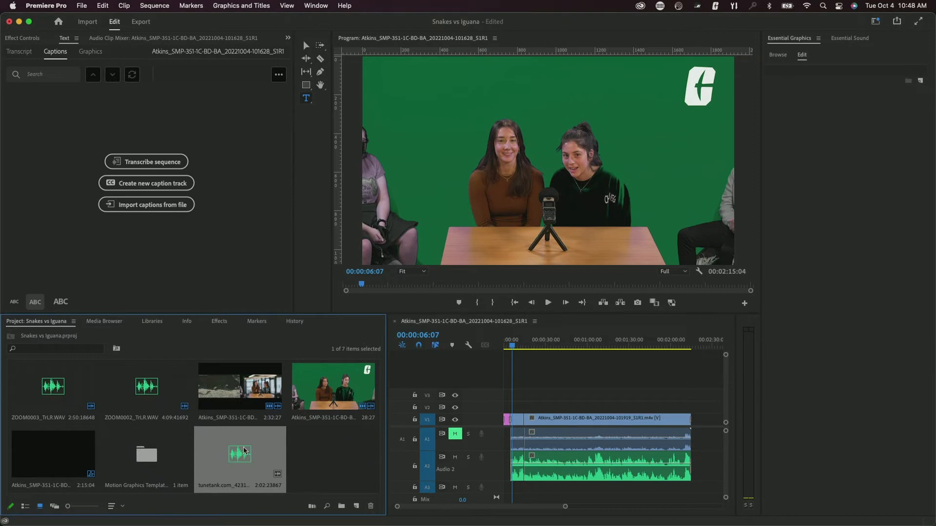
{"action": "left_click_drag", "start_coordinate": [230, 450], "coordinate": [511, 493]}
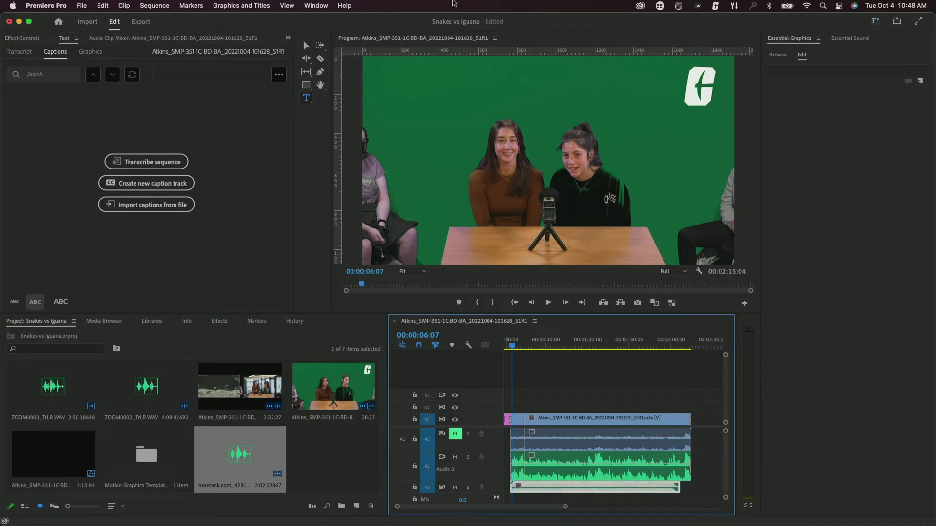
{"action": "left_click", "coordinate": [315, 5]}
- Switch to the Editing workspace and make the A3 track holding the tunetank music taller
{"action": "mouse_move", "coordinate": [368, 20]}
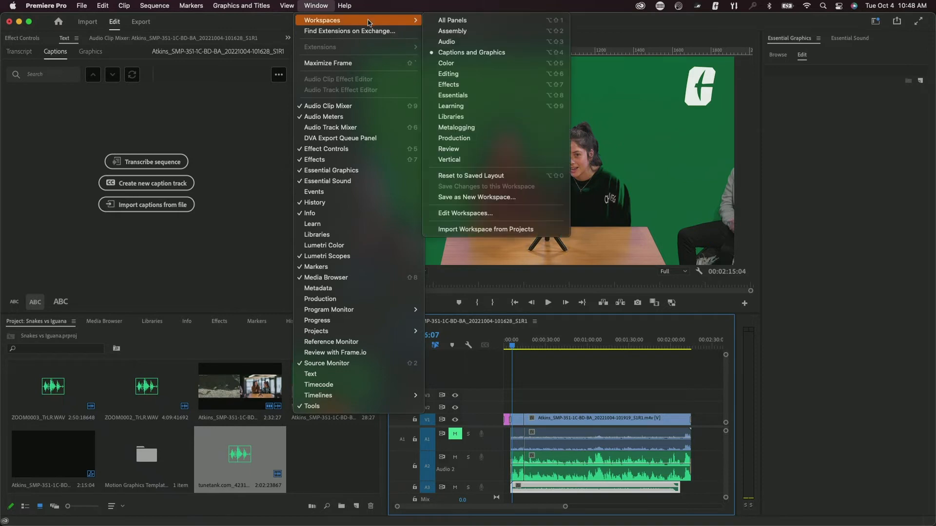
{"action": "left_click", "coordinate": [489, 75]}
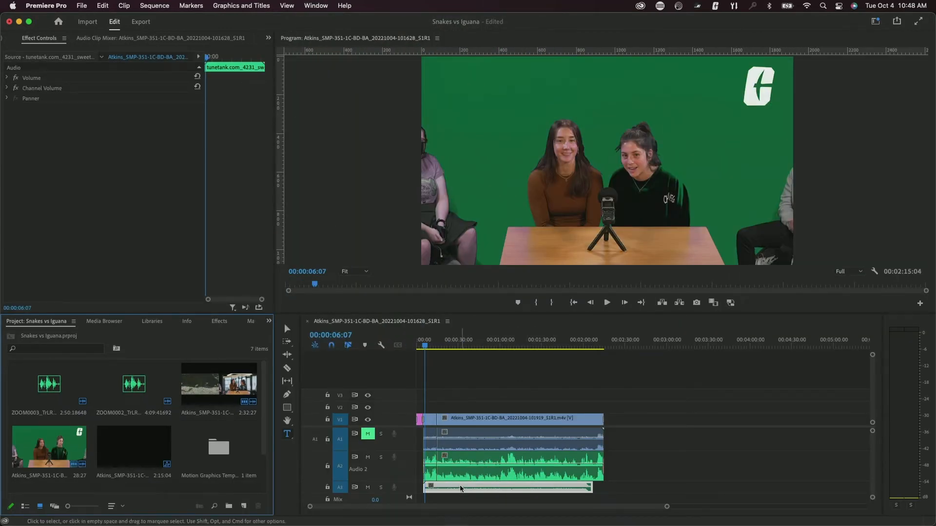
{"action": "left_click", "coordinate": [461, 488]}
{"action": "left_click_drag", "start_coordinate": [395, 493], "coordinate": [394, 501]}
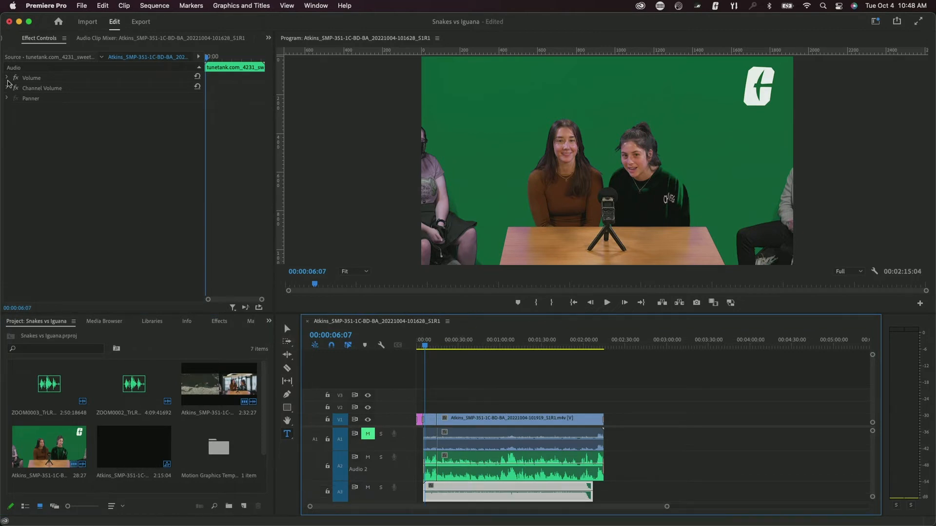
- Lower the tunetank music's Volume Level, previewing along the way, and settle on -20.0 dB
{"action": "left_click", "coordinate": [7, 78]}
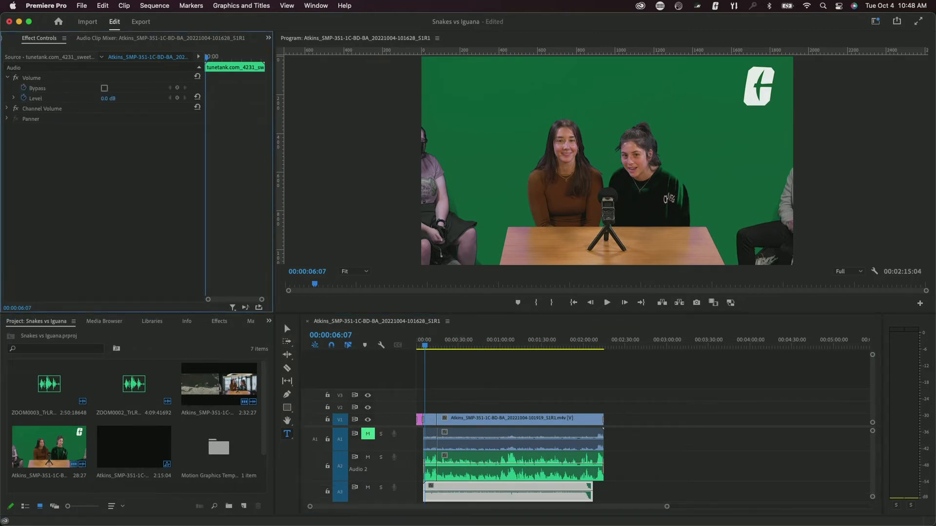
{"action": "left_click_drag", "start_coordinate": [111, 98], "coordinate": [97, 99]}
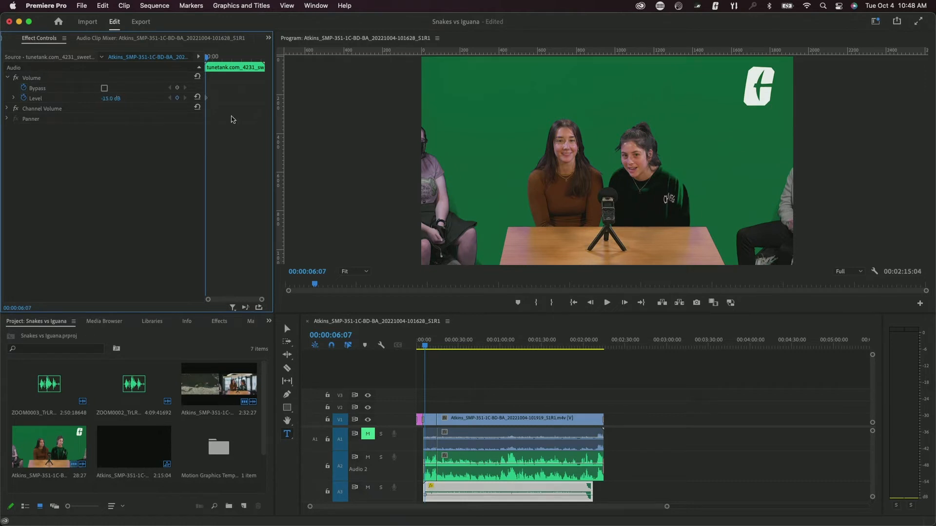
{"action": "key", "text": "space"}
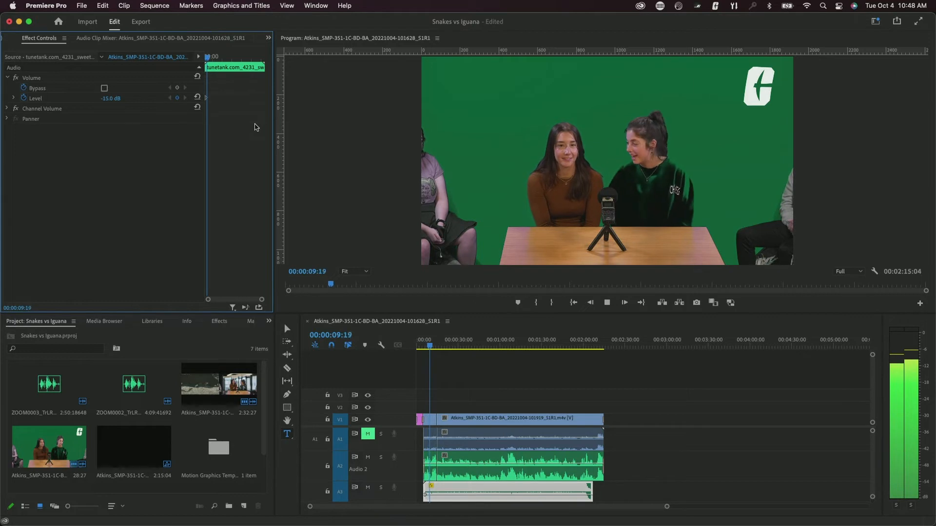
{"action": "key", "text": "space"}
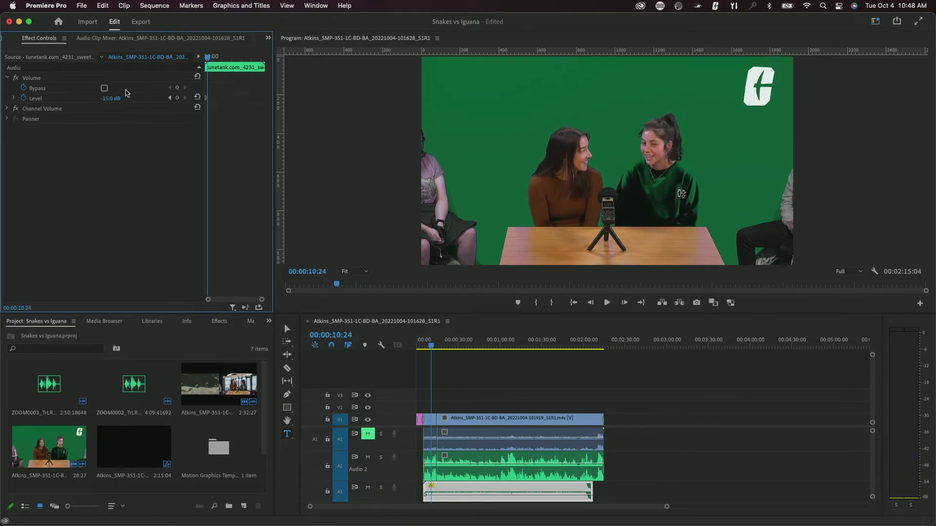
{"action": "left_click", "coordinate": [115, 97]}
{"action": "key", "text": "BackSpace"}
{"action": "key", "text": "Return"}
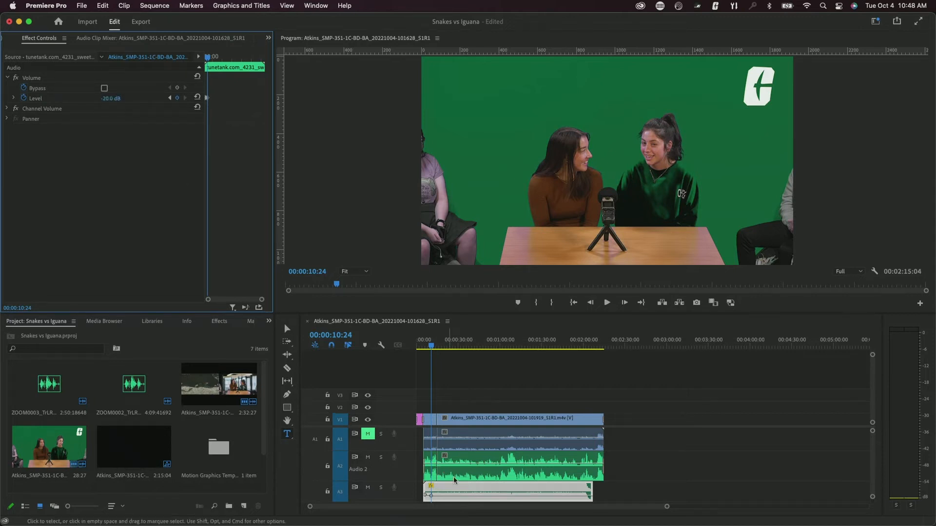
{"action": "left_click", "coordinate": [458, 489]}
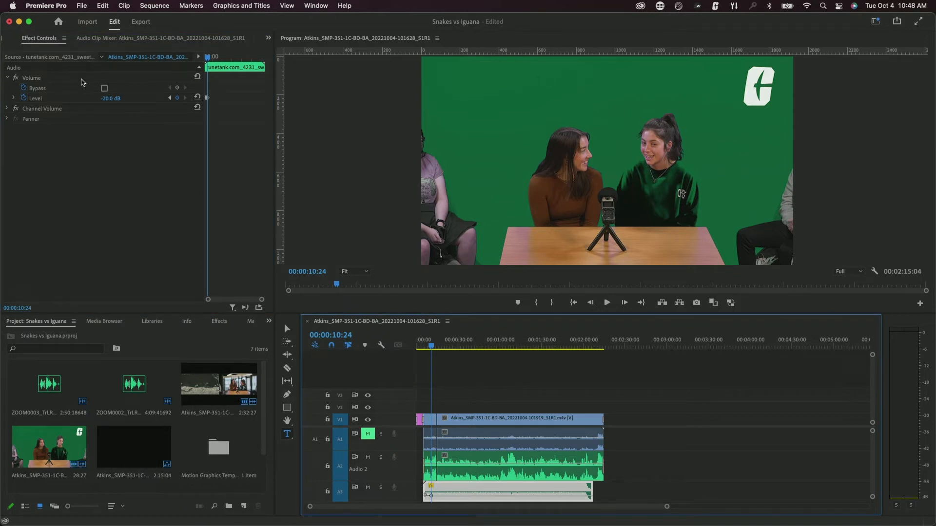
{"action": "left_click", "coordinate": [114, 98]}
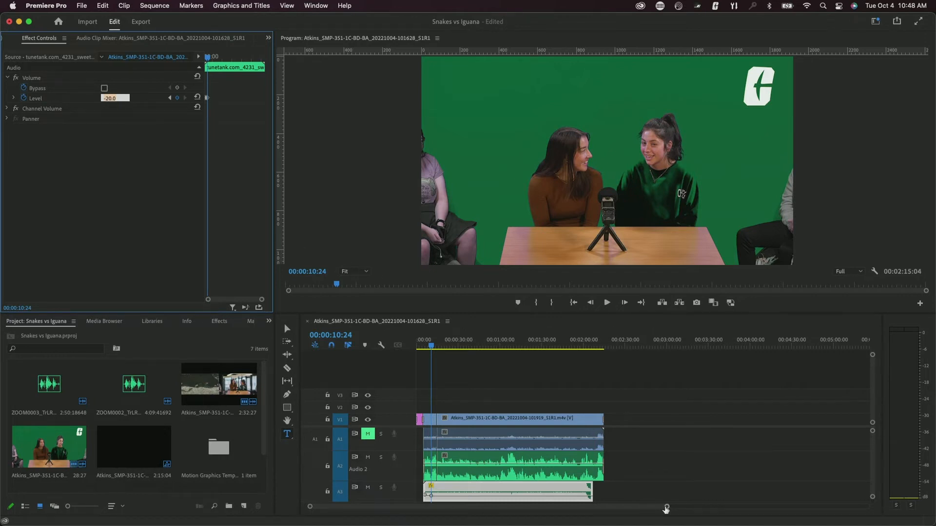
{"action": "left_click_drag", "start_coordinate": [666, 508], "coordinate": [591, 515]}
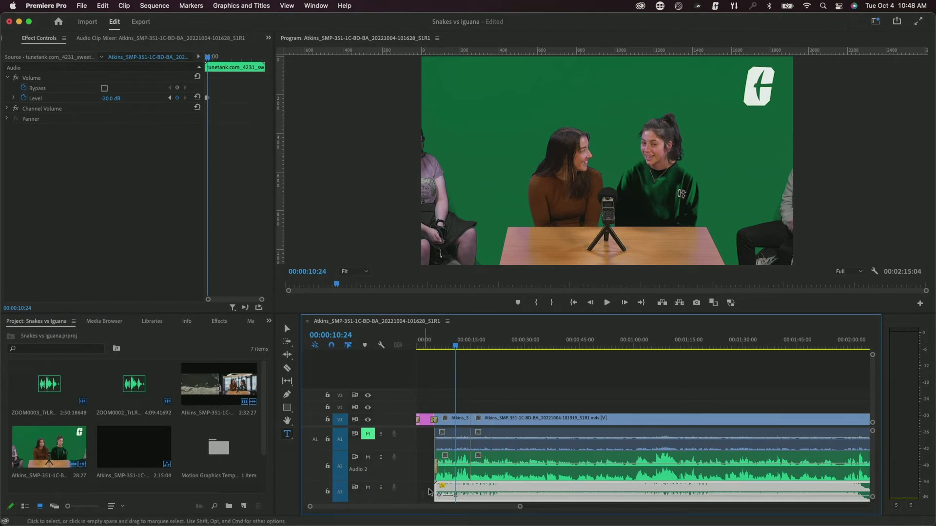
- Delete the music clip's first volume keyframe and play back to check the -20 dB level
{"action": "left_click", "coordinate": [440, 496]}
{"action": "key", "text": "Delete"}
{"action": "key", "text": "space"}
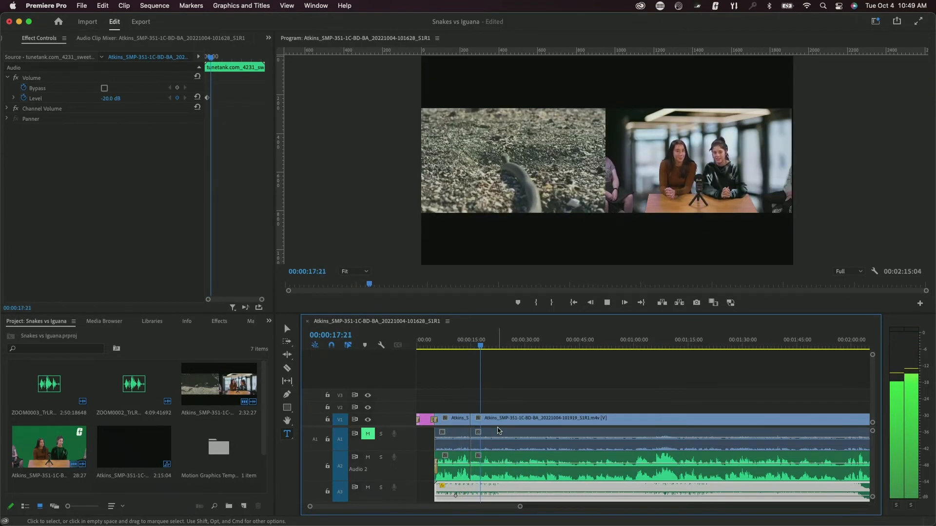
{"action": "key", "text": "space"}
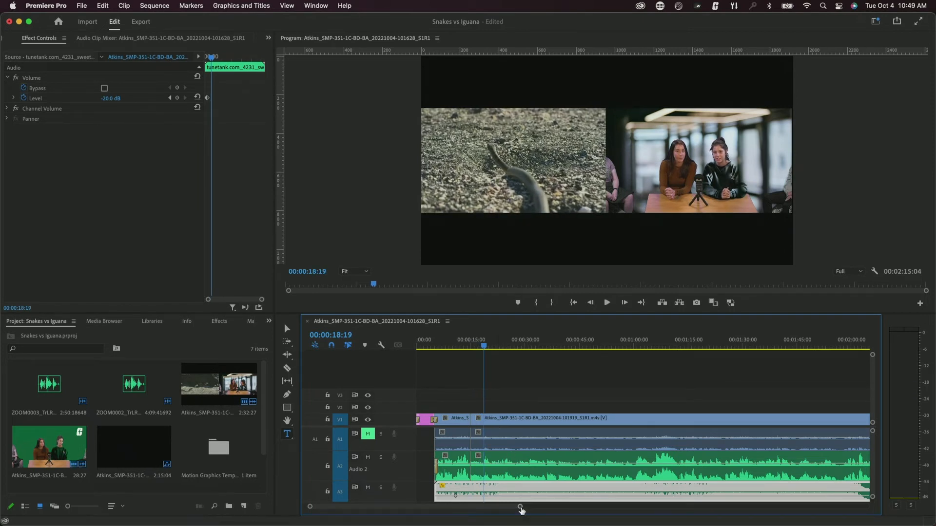
{"action": "left_click_drag", "start_coordinate": [520, 507], "coordinate": [554, 509]}
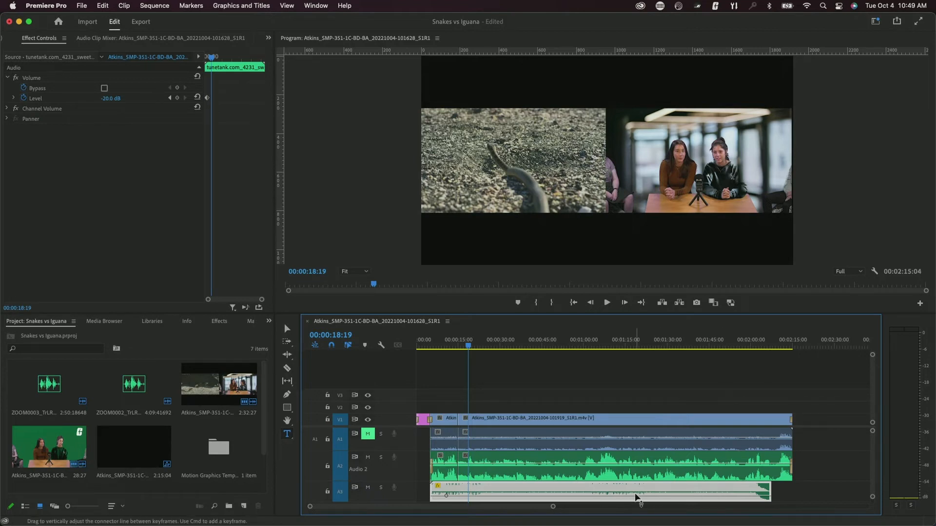
{"action": "mouse_move", "coordinate": [636, 497]}
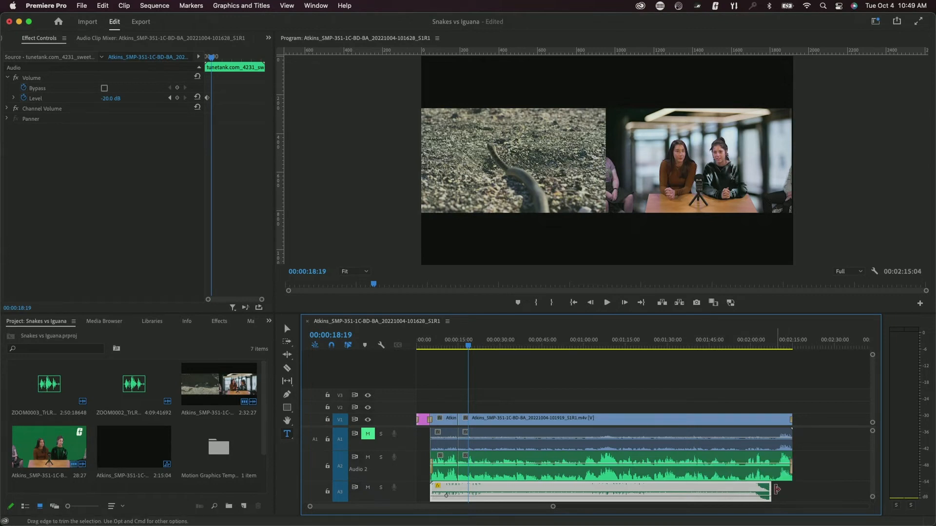
- Turn on Remix for the tunetank music clip on A3
{"action": "right_click", "coordinate": [688, 491]}
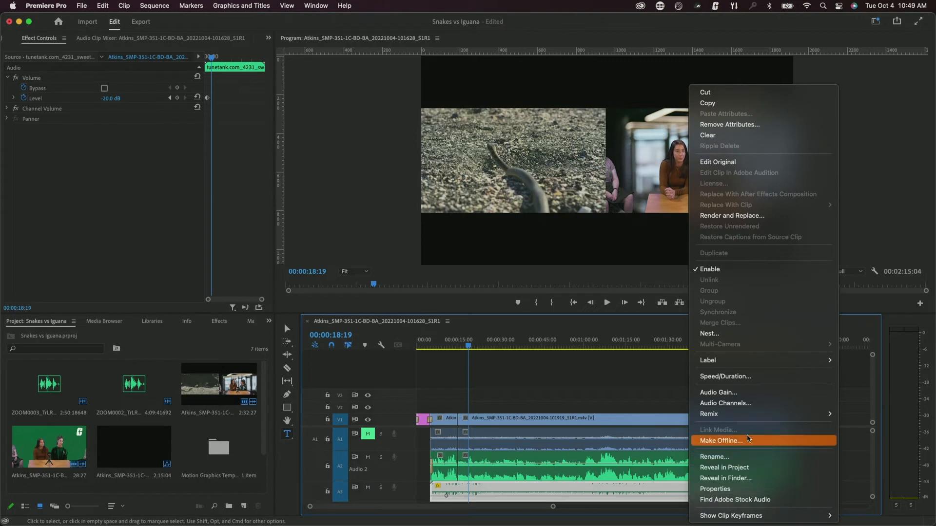
{"action": "mouse_move", "coordinate": [724, 415]}
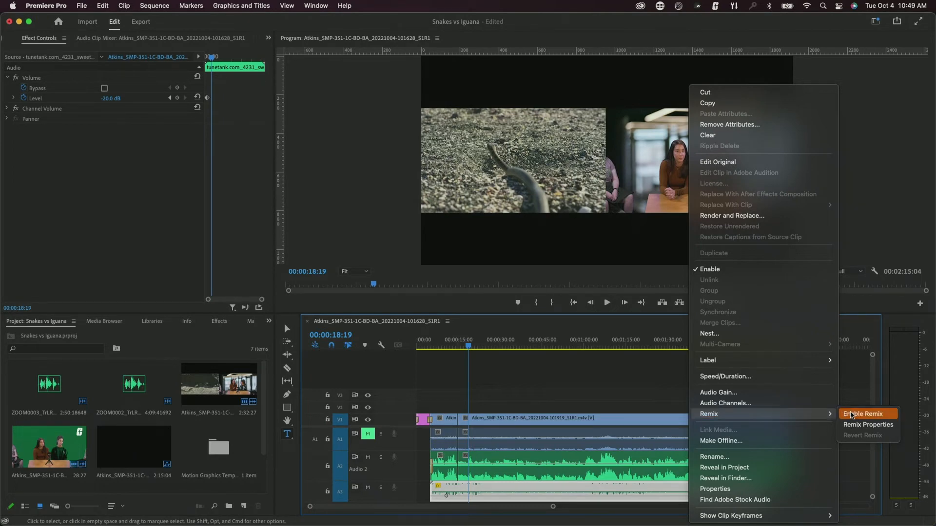
{"action": "left_click", "coordinate": [851, 414]}
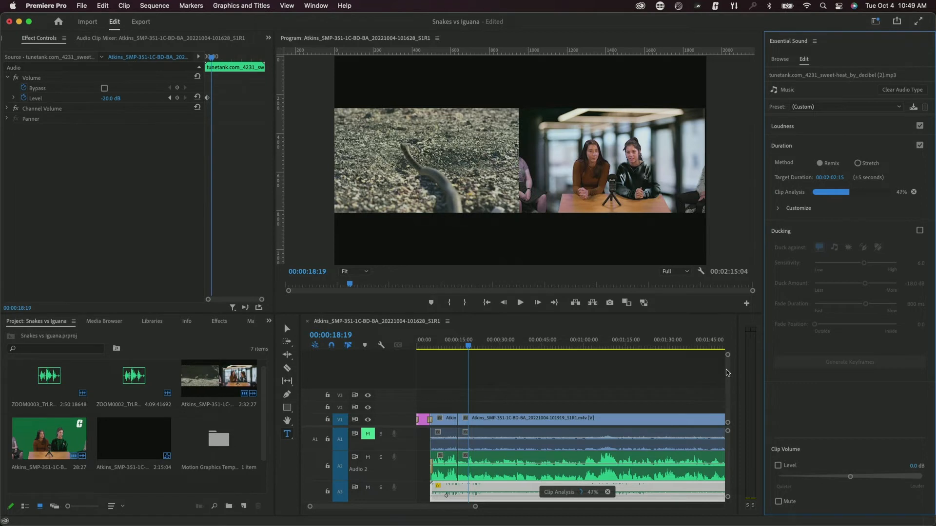
- Remix the music to a target duration of 00:02:15:04, matching the sequence end
{"action": "scroll", "coordinate": [629, 488], "scroll_direction": "right", "scroll_amount": 5}
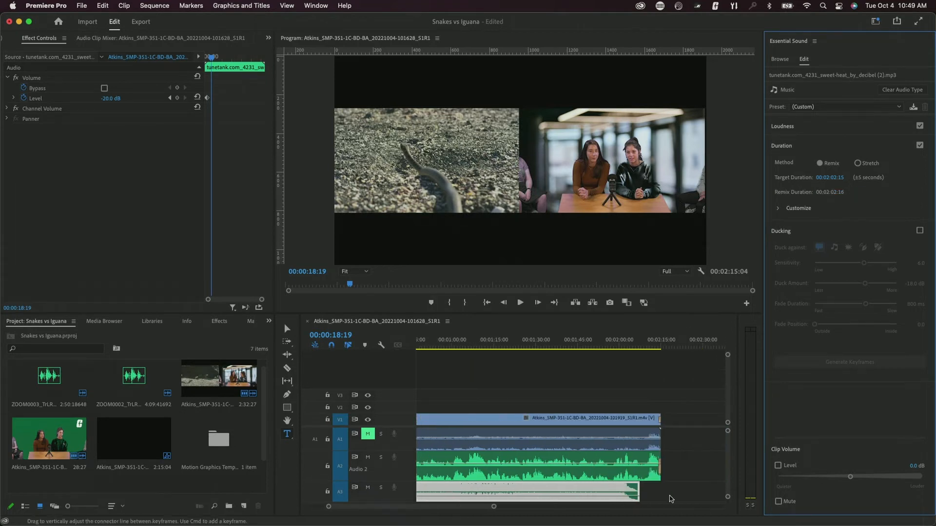
{"action": "left_click_drag", "start_coordinate": [623, 491], "coordinate": [652, 494]}
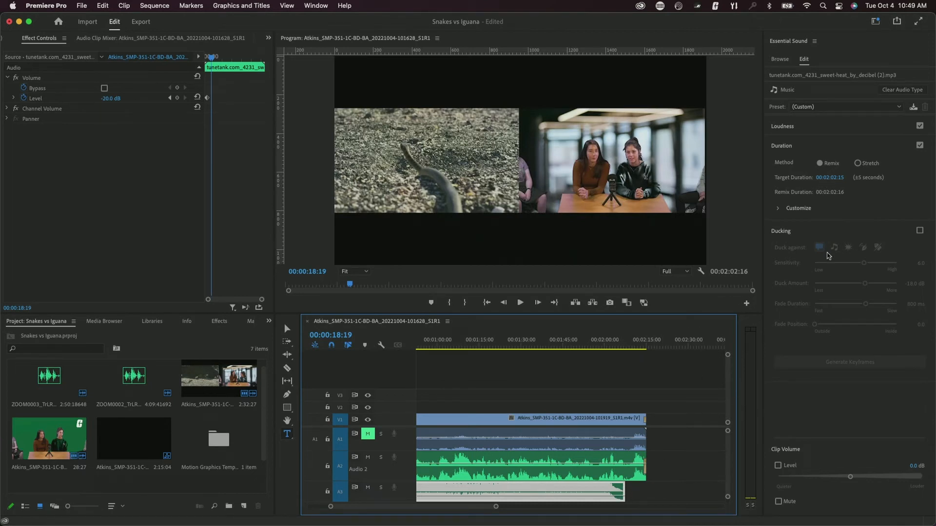
{"action": "left_click", "coordinate": [857, 164]}
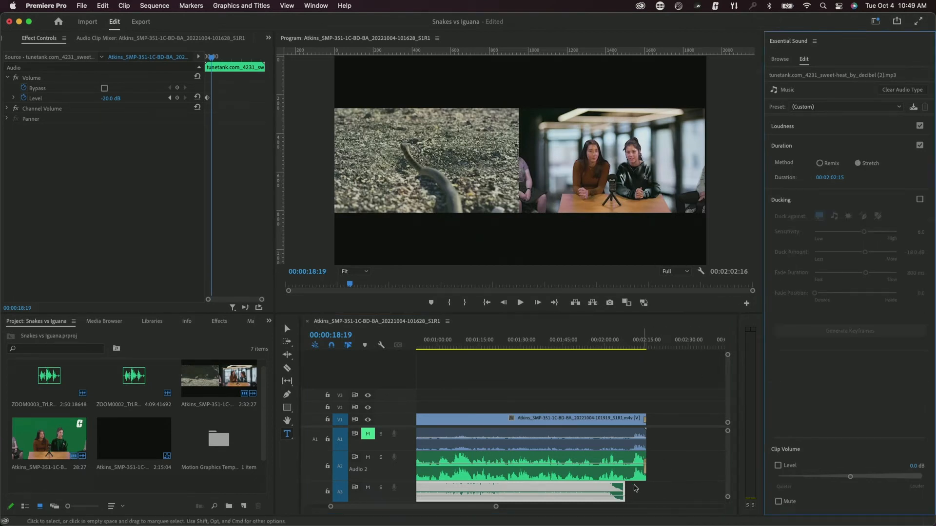
{"action": "left_click", "coordinate": [624, 488]}
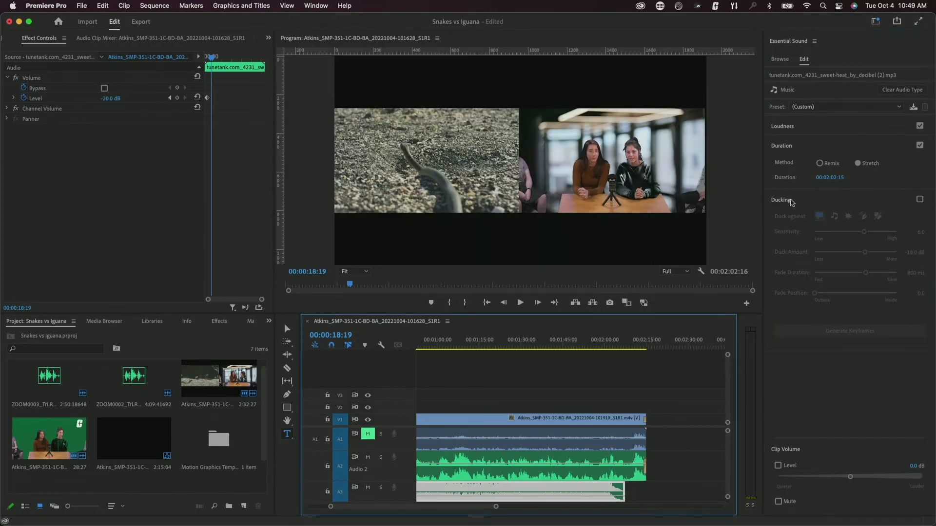
{"action": "left_click", "coordinate": [821, 163]}
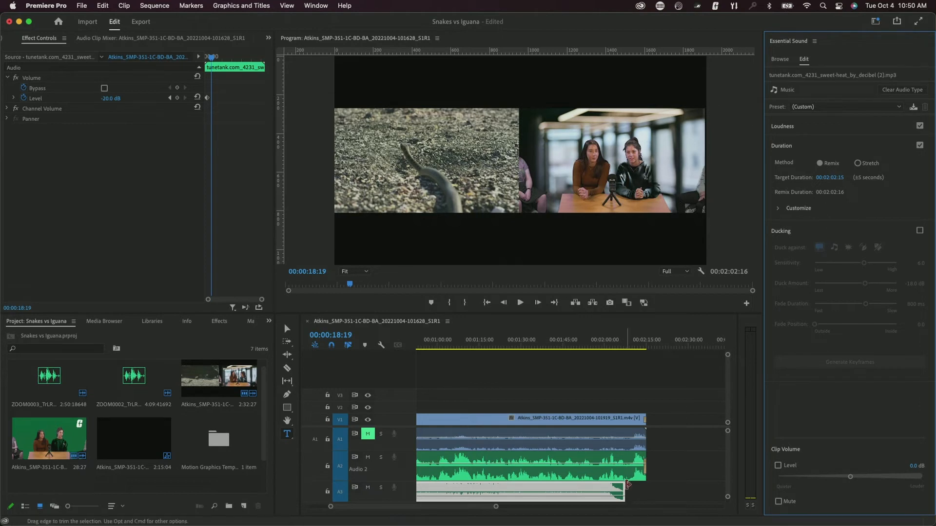
{"action": "left_click", "coordinate": [623, 487]}
{"action": "left_click_drag", "start_coordinate": [623, 488], "coordinate": [654, 490]}
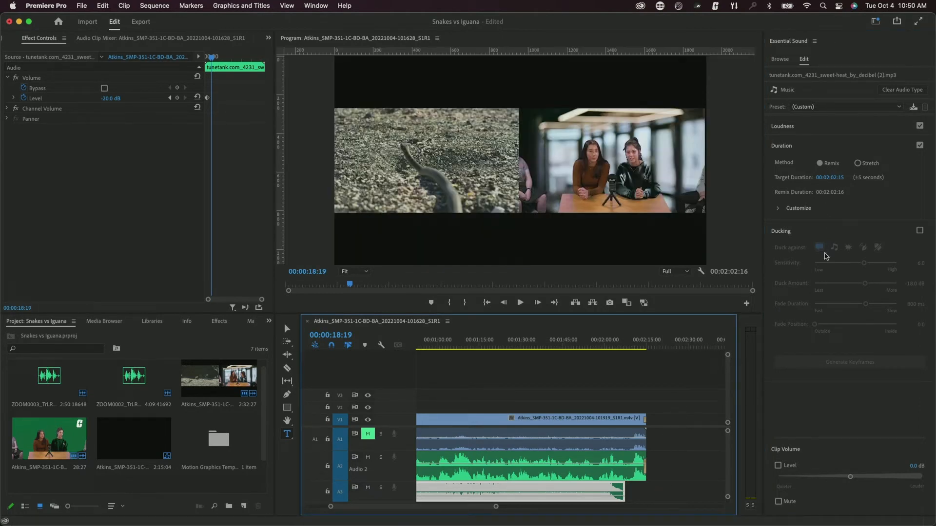
{"action": "left_click", "coordinate": [833, 177]}
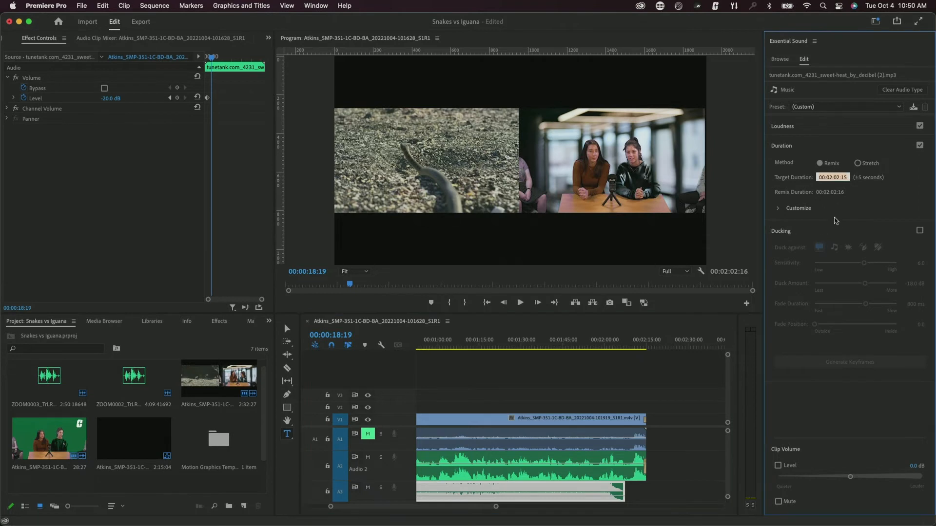
{"action": "left_click", "coordinate": [646, 343]}
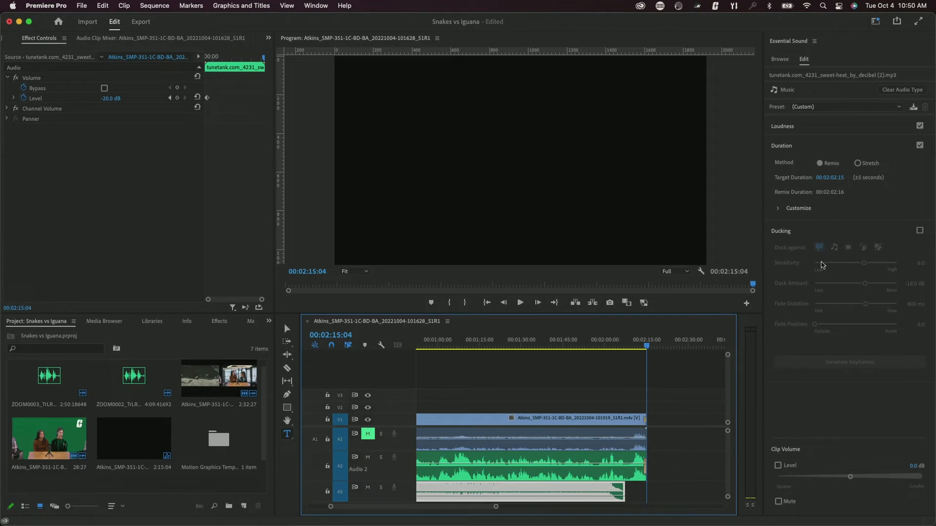
{"action": "left_click", "coordinate": [827, 177]}
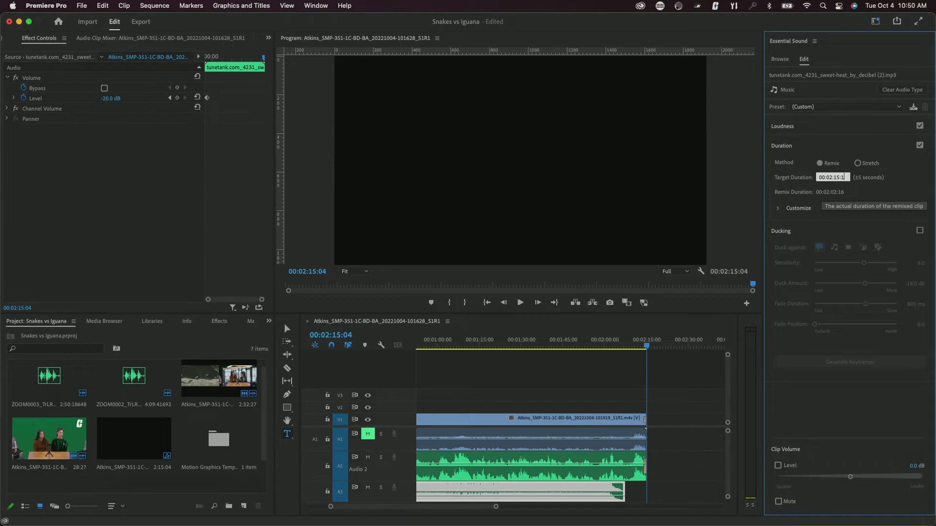
{"action": "key", "text": "Return"}
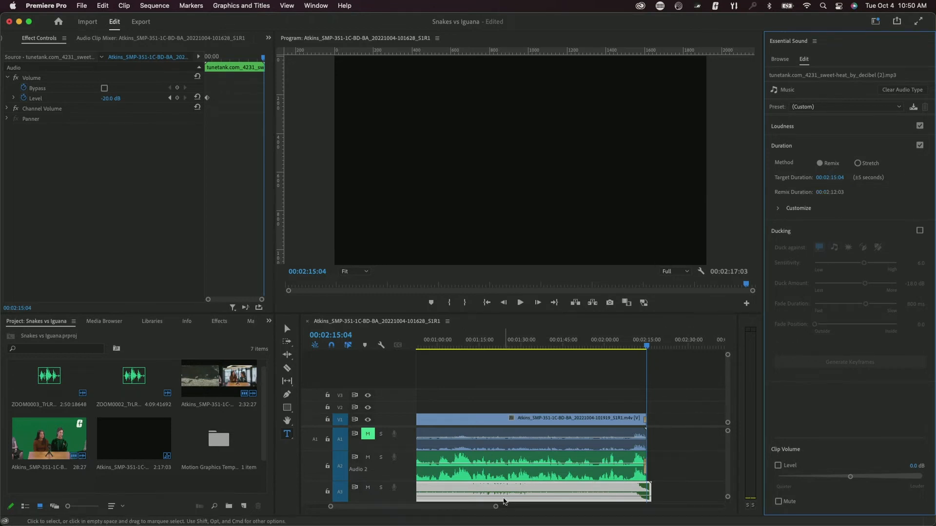
- Zoom out to the whole sequence, deselect the music, and park the playhead at 00:00:10:07
{"action": "left_click_drag", "start_coordinate": [495, 507], "coordinate": [450, 511]}
{"action": "left_click", "coordinate": [485, 372]}
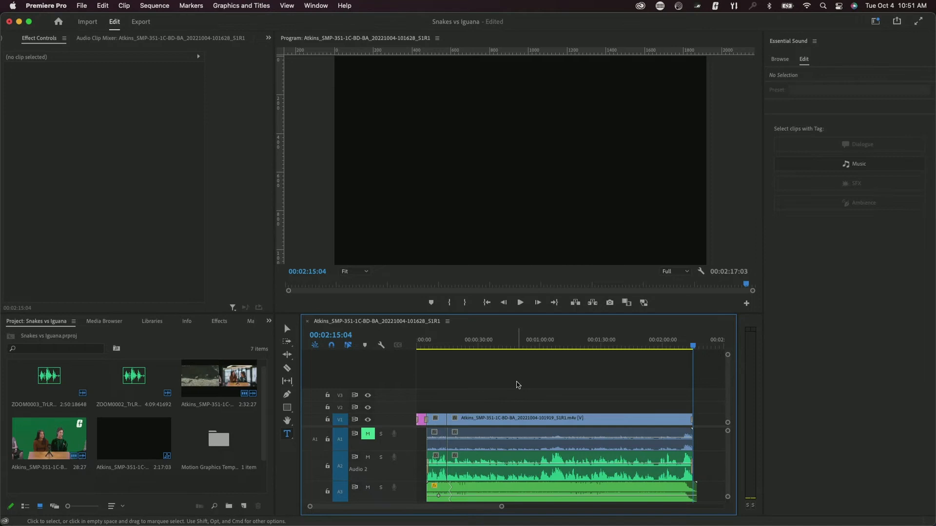
{"action": "left_click", "coordinate": [438, 347]}
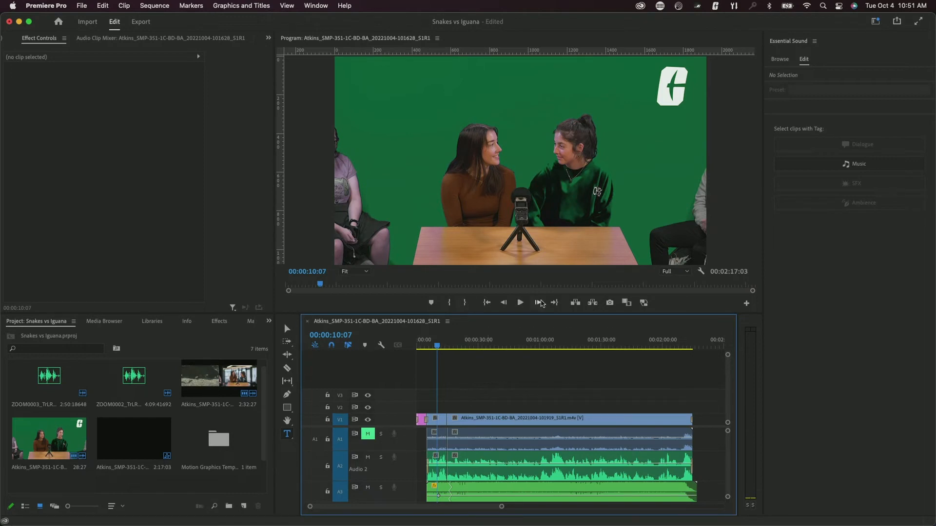
- Open the sequence's Export settings and bring up the save-location dialog
{"action": "left_click", "coordinate": [81, 5]}
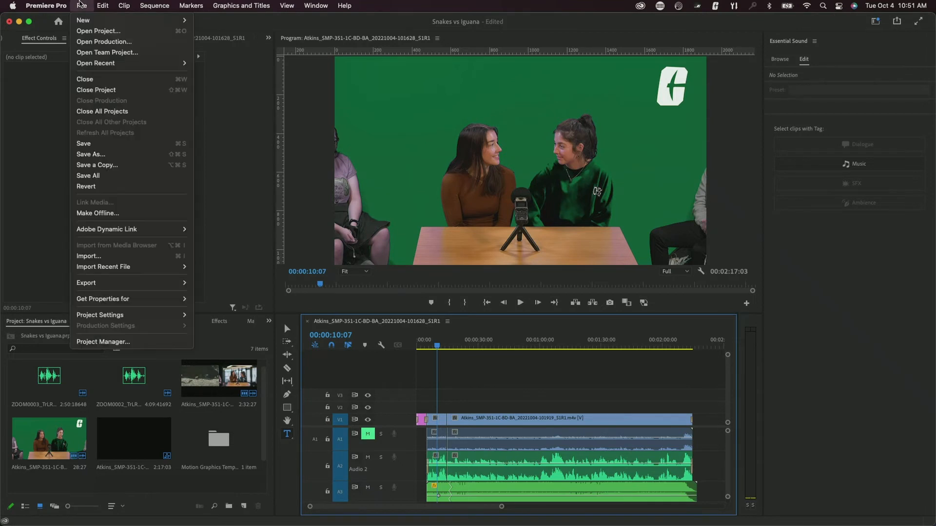
{"action": "mouse_move", "coordinate": [181, 282]}
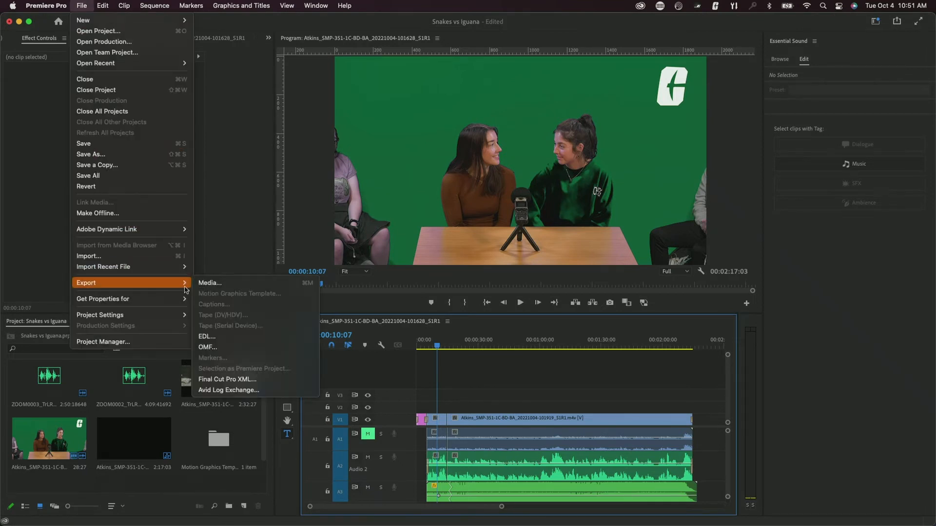
{"action": "left_click", "coordinate": [216, 287]}
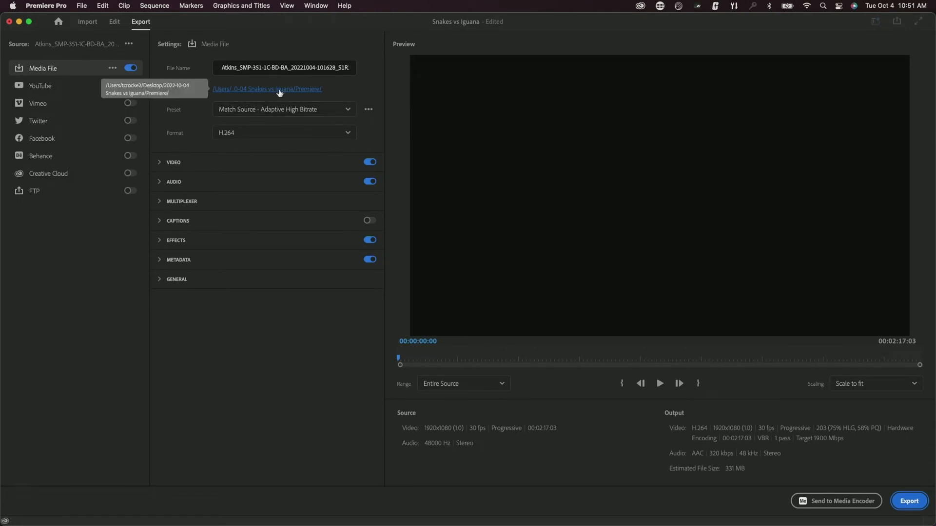
{"action": "left_click", "coordinate": [249, 91]}
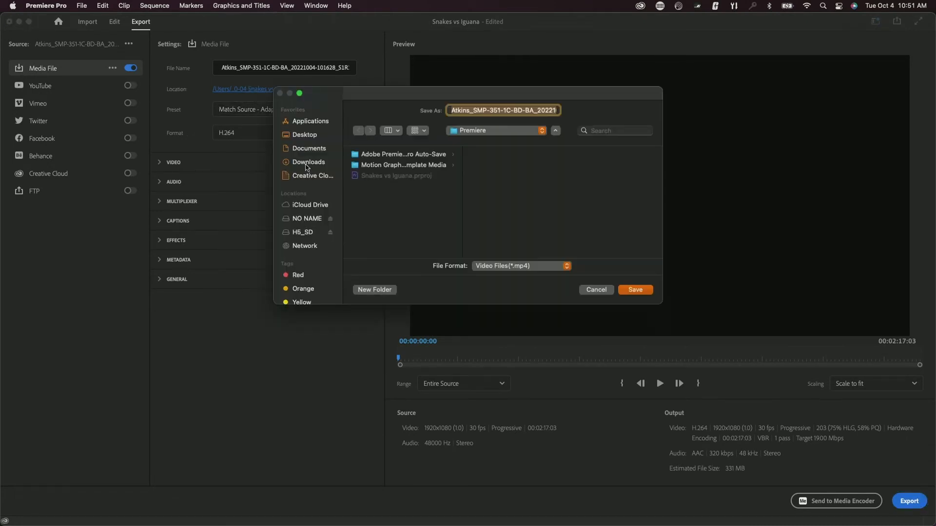
- Create an Exports folder inside 2022-10-04 Snakes vs Iguana on the Desktop as the export location
{"action": "left_click", "coordinate": [303, 139]}
{"action": "left_click", "coordinate": [391, 155]}
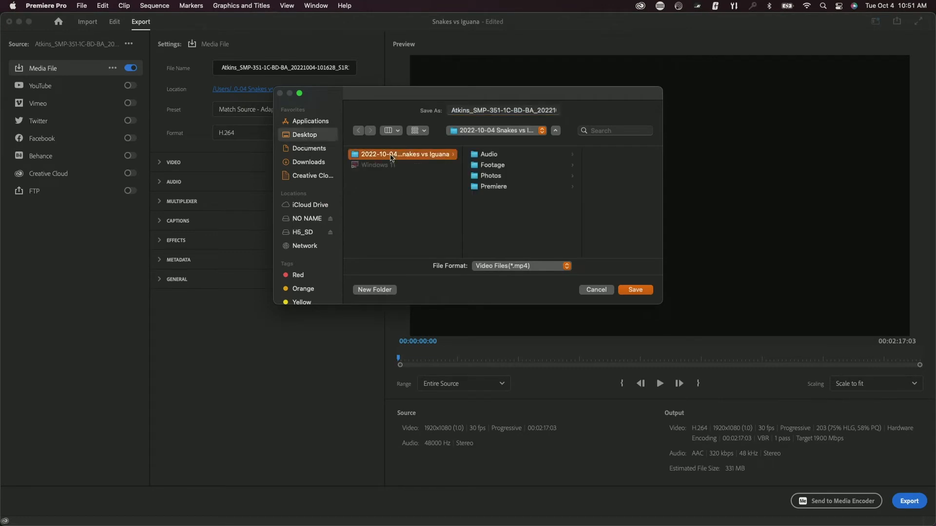
{"action": "left_click", "coordinate": [372, 290]}
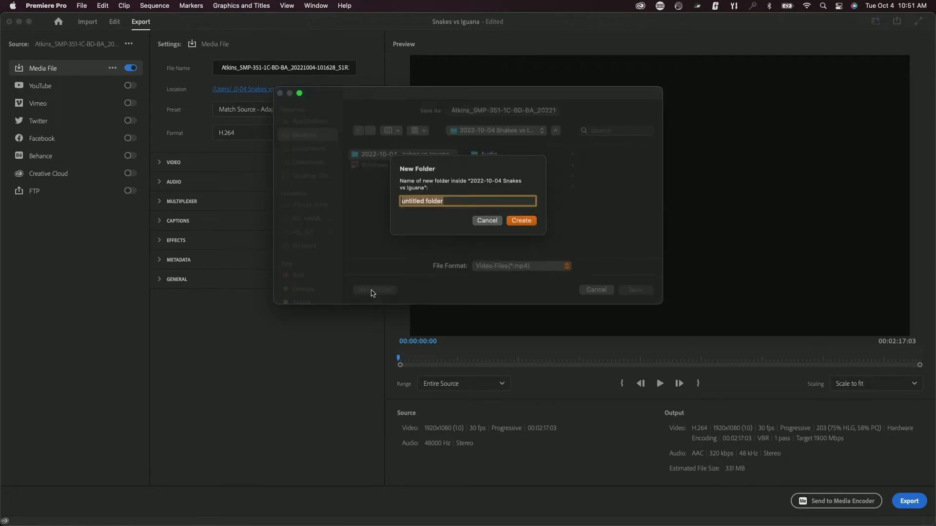
{"action": "type", "text": "Exports"}
{"action": "key", "text": "Return"}
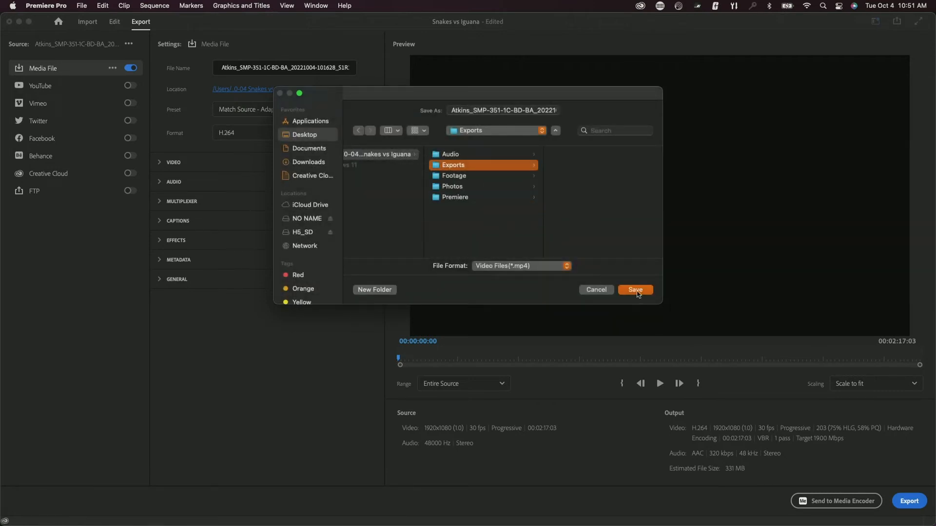
{"action": "left_click", "coordinate": [635, 290]}
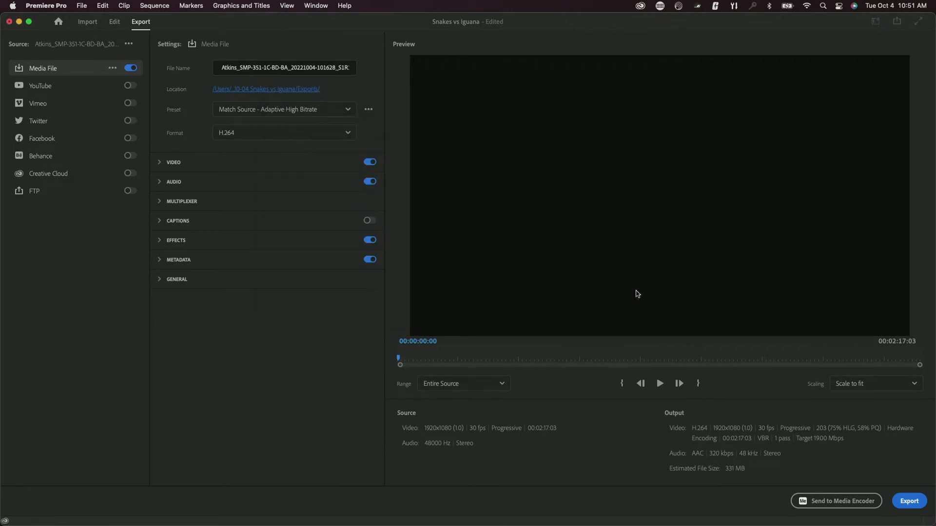
- Rename the export file to 'Snakes vs Iguana'
{"action": "double_click", "coordinate": [246, 68]}
{"action": "left_click", "coordinate": [246, 68]}
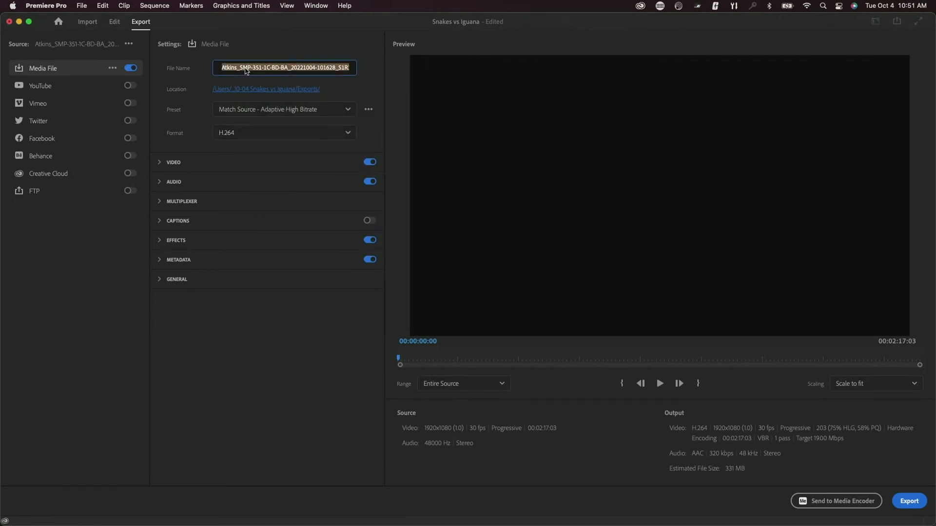
{"action": "type", "text": "Snakes vs Iguana"}
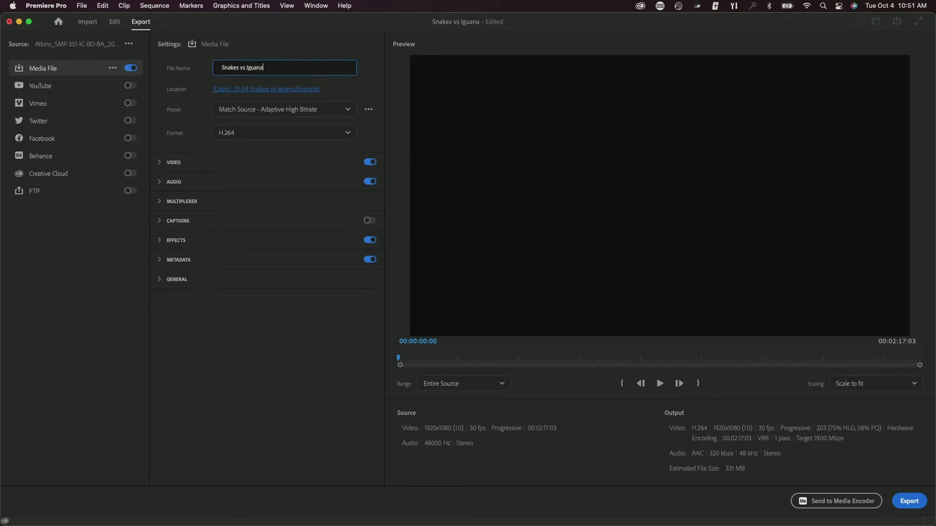
- Enable Render at Maximum Depth and Use Maximum Render Quality, then export the video
{"action": "left_click", "coordinate": [159, 164]}
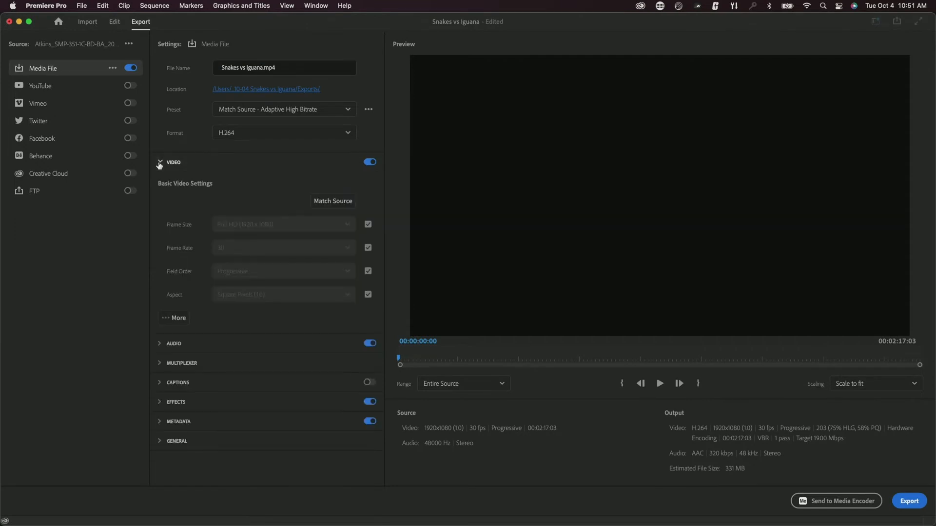
{"action": "left_click", "coordinate": [173, 319]}
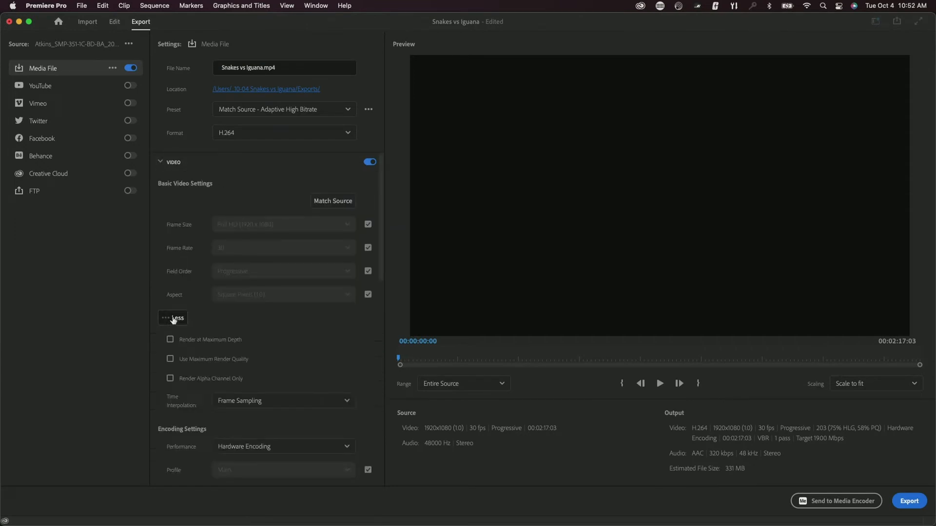
{"action": "left_click", "coordinate": [170, 341]}
{"action": "left_click", "coordinate": [170, 359]}
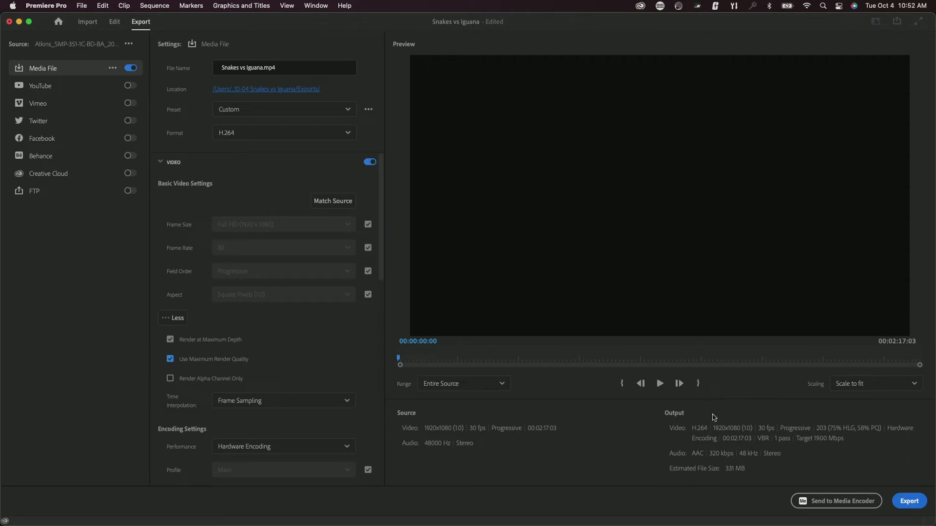
{"action": "left_click", "coordinate": [909, 502]}
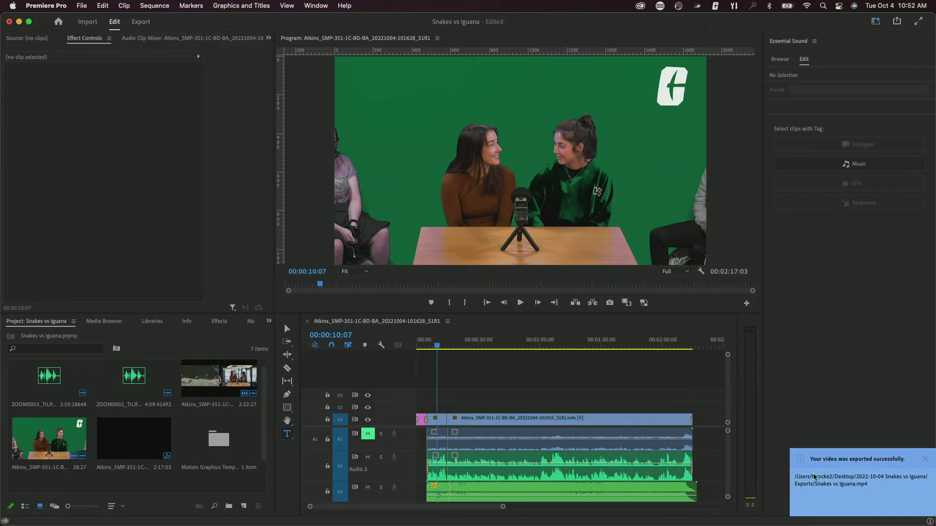
- Confirm in Finder that Snakes vs Iguana.mp4 is in the Exports folder, then return to Premiere Pro
{"action": "mouse_move", "coordinate": [43, 522]}
{"action": "left_click", "coordinate": [43, 506]}
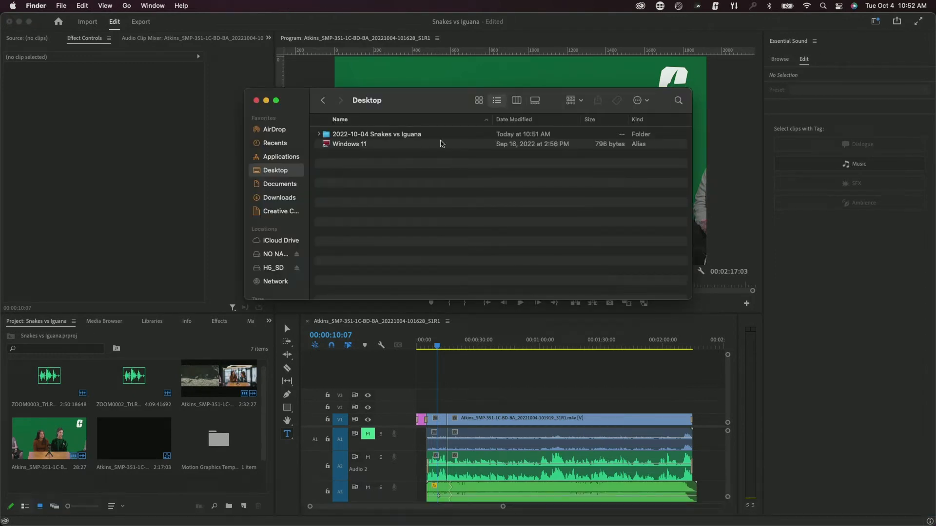
{"action": "double_click", "coordinate": [402, 135]}
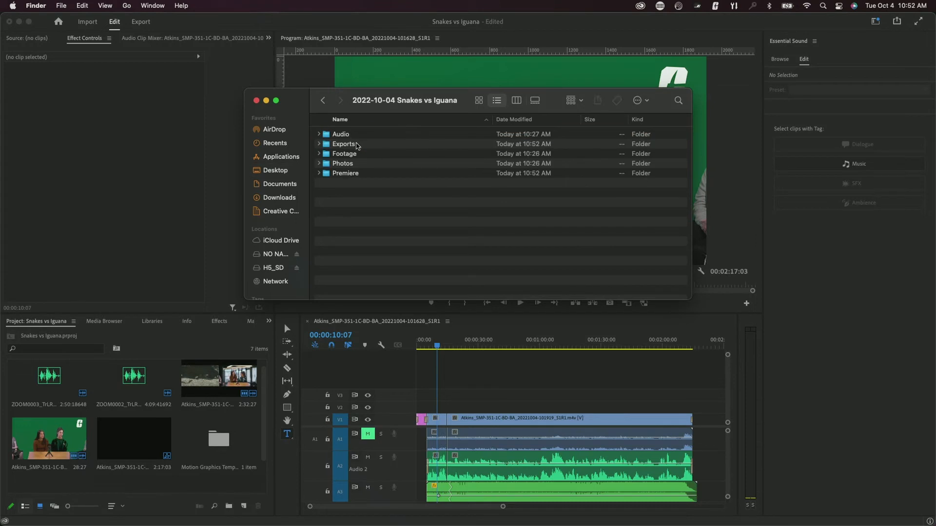
{"action": "double_click", "coordinate": [363, 144]}
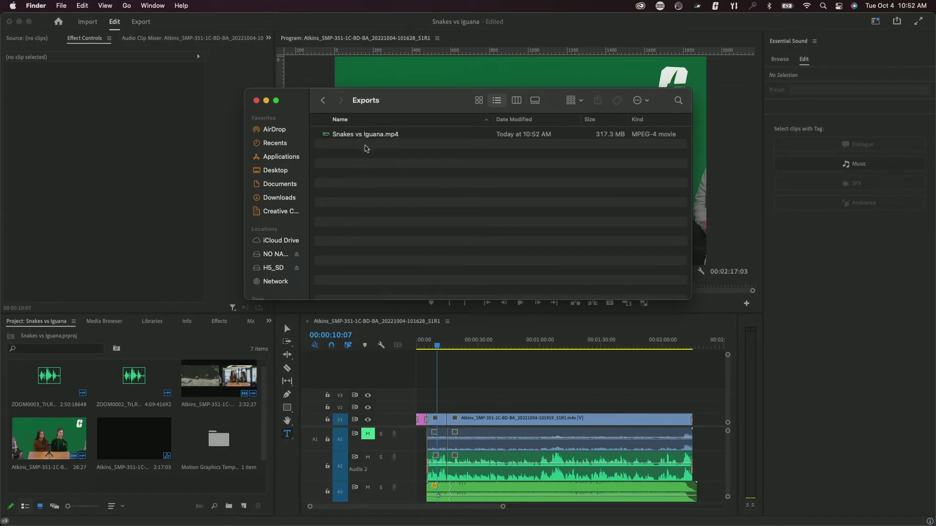
{"action": "left_click", "coordinate": [464, 361]}
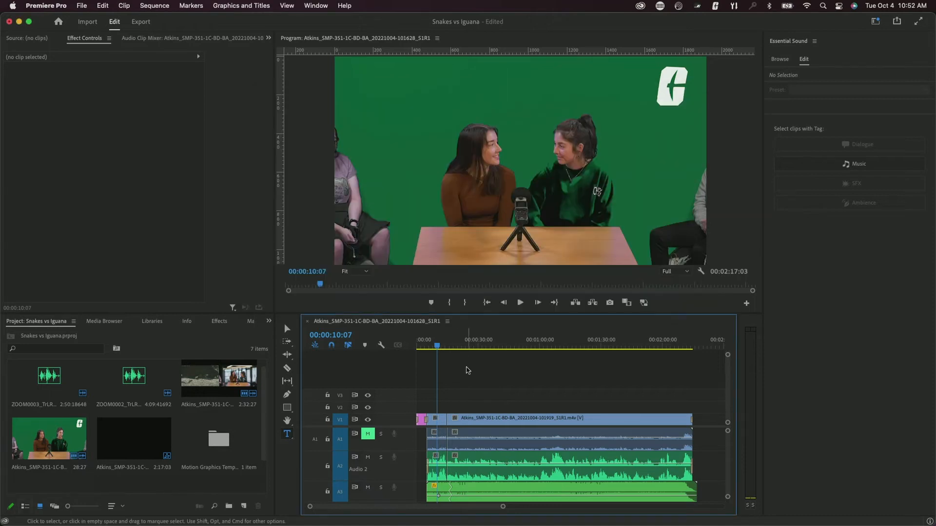
- Open Export Media settings, return to the Edit workspace, then minimize Premiere Pro
{"action": "left_click", "coordinate": [81, 5]}
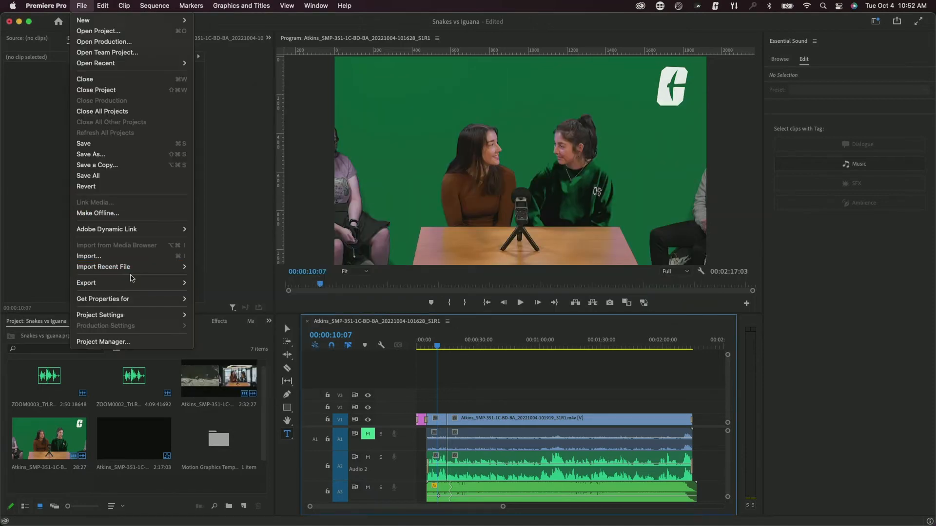
{"action": "left_click", "coordinate": [209, 283]}
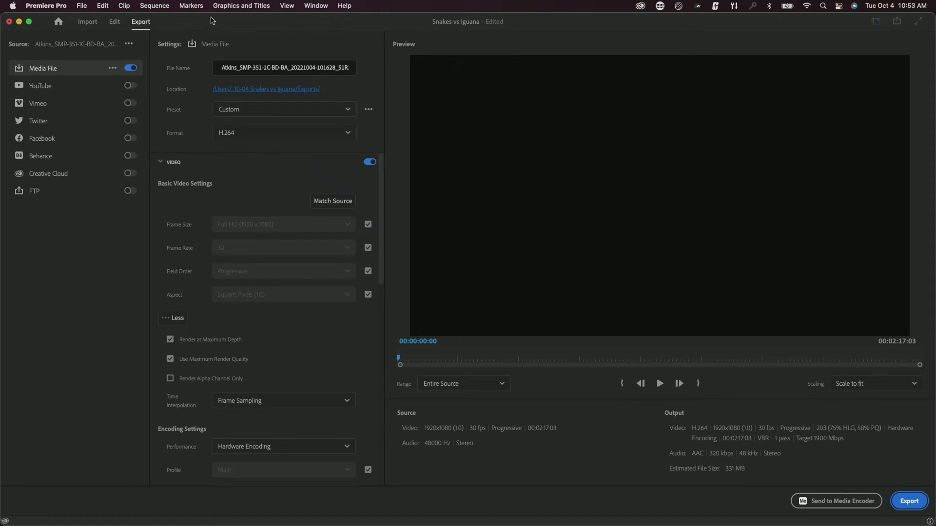
{"action": "mouse_move", "coordinate": [217, 22]}
{"action": "left_mouse_down"}
{"action": "mouse_move", "coordinate": [314, 107]}
{"action": "mouse_move", "coordinate": [273, 56]}
{"action": "mouse_move", "coordinate": [215, 12]}
{"action": "left_mouse_up"}
{"action": "left_click", "coordinate": [115, 23]}
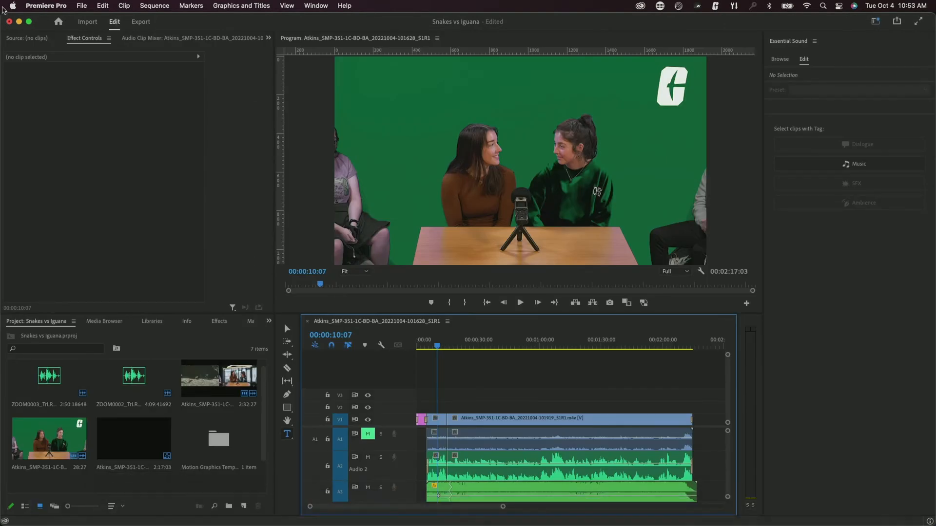
{"action": "left_click", "coordinate": [19, 21]}
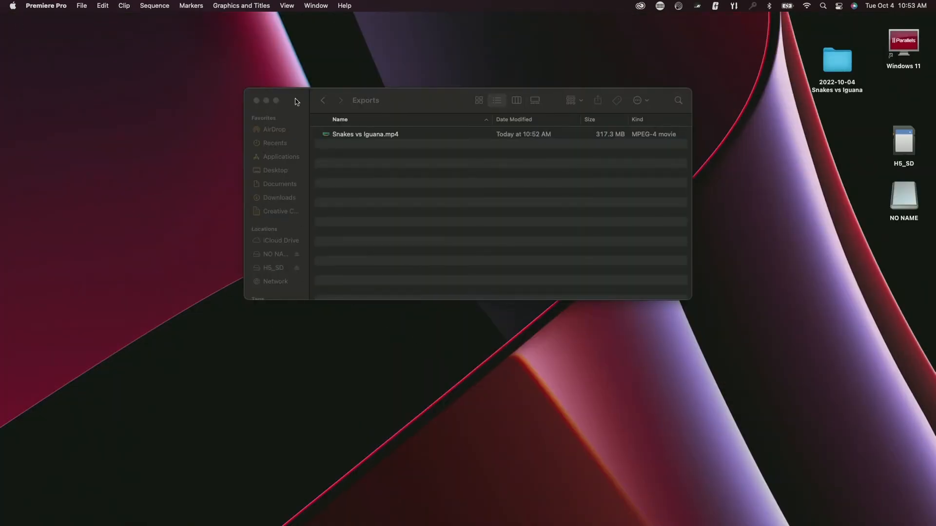
- Open Snakes vs Iguana.mp4 from the Exports folder in QuickTime Player
{"action": "left_click_drag", "start_coordinate": [295, 102], "coordinate": [75, 43]}
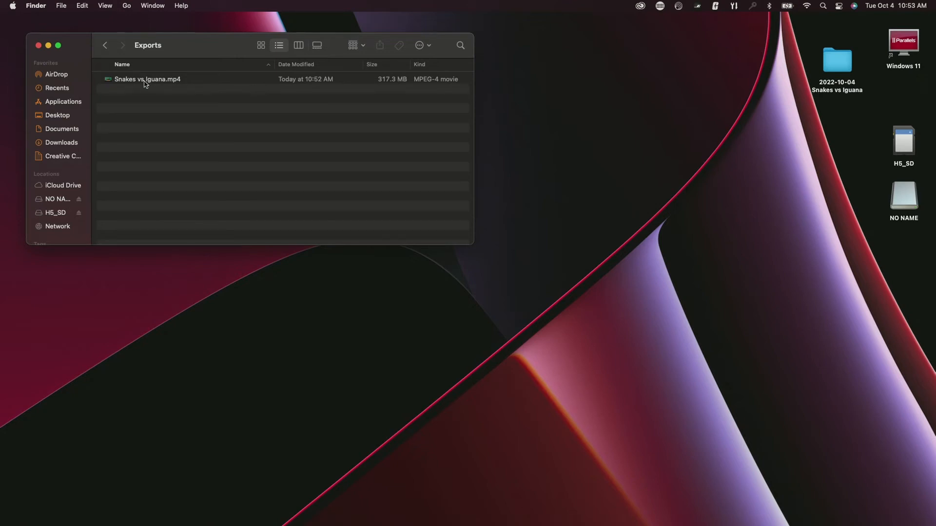
{"action": "left_click", "coordinate": [145, 81]}
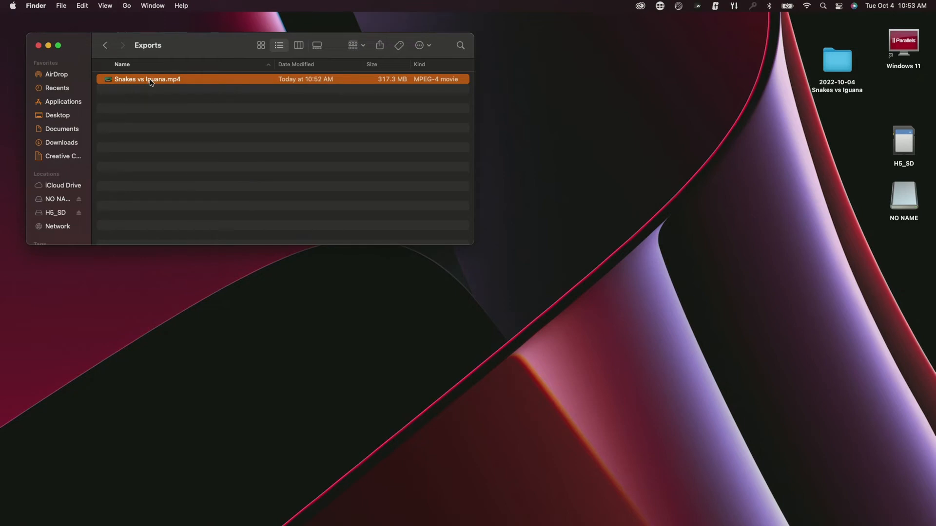
{"action": "key", "text": "super+o"}
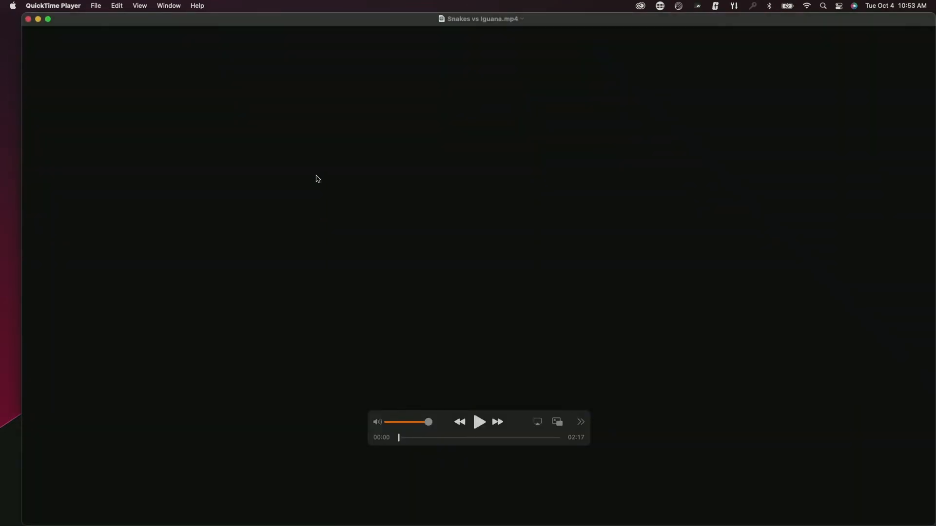
- Switch QuickTime to full screen, raise the system volume, and start playback
{"action": "key", "text": "ctrl+super+f"}
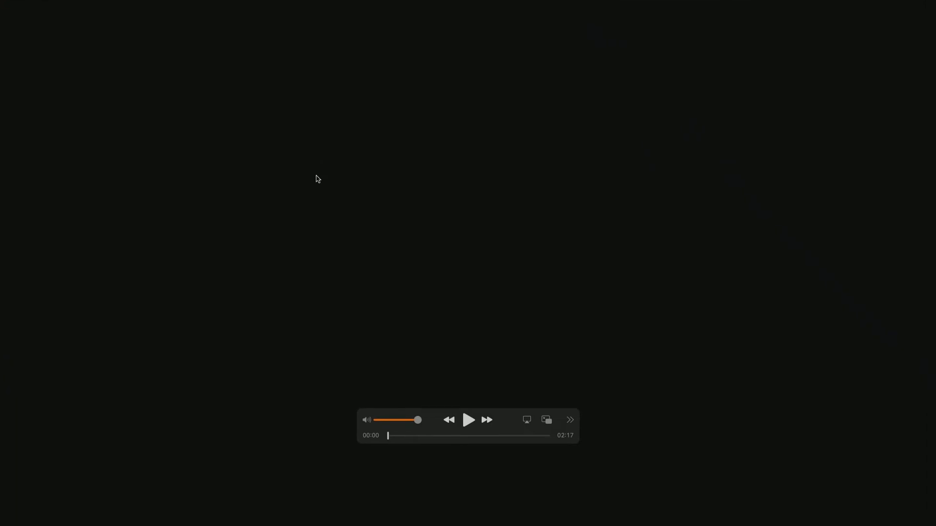
{"action": "key", "text": "XF86AudioRaiseVolume"}
{"action": "key", "text": "space"}
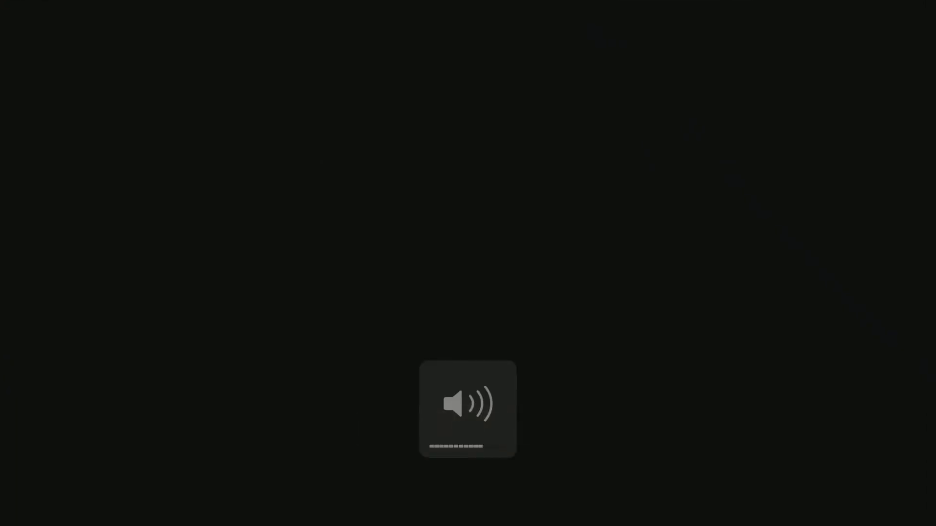
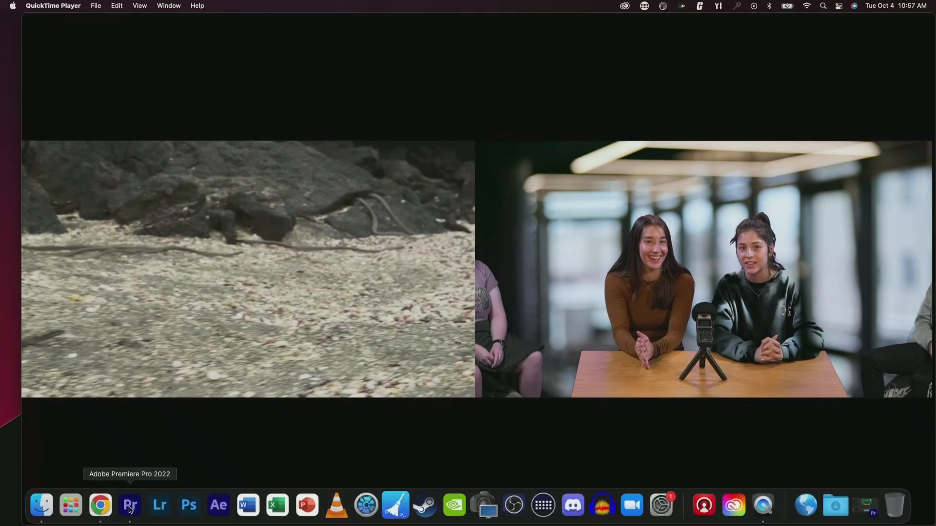
- Bring the Snakes vs Iguana project in Premiere Pro back to the front from the Dock
{"action": "left_click", "coordinate": [132, 507]}
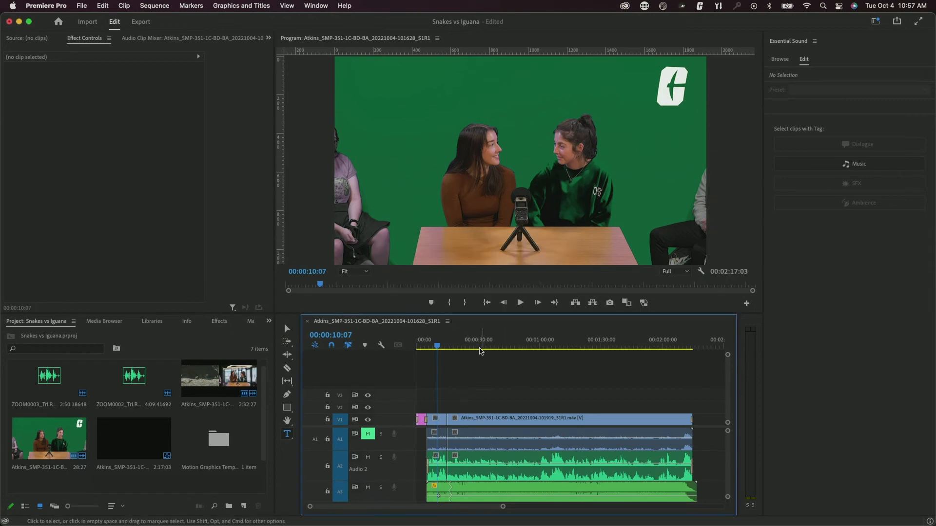
- Move the playhead to 00:00:11:20 in the Atkins sequence and select the short V1 clip
{"action": "left_click", "coordinate": [476, 347]}
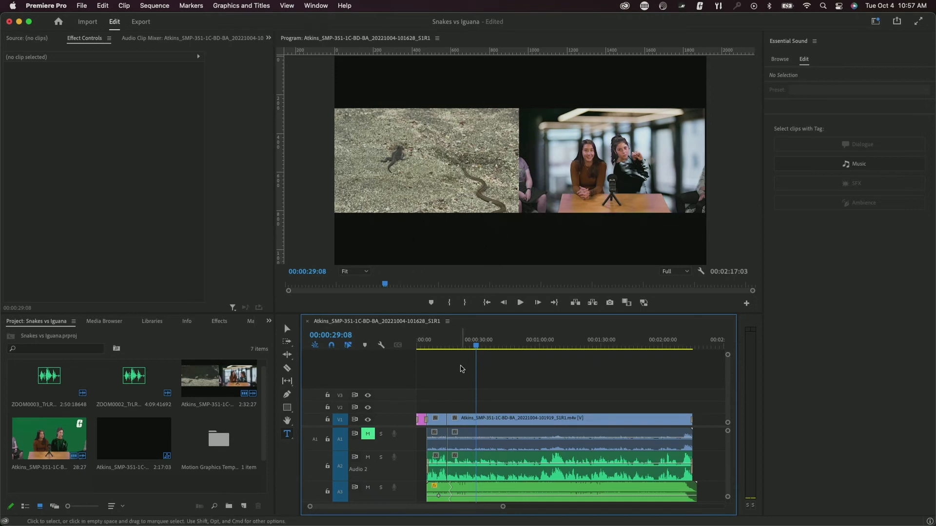
{"action": "left_click", "coordinate": [441, 345]}
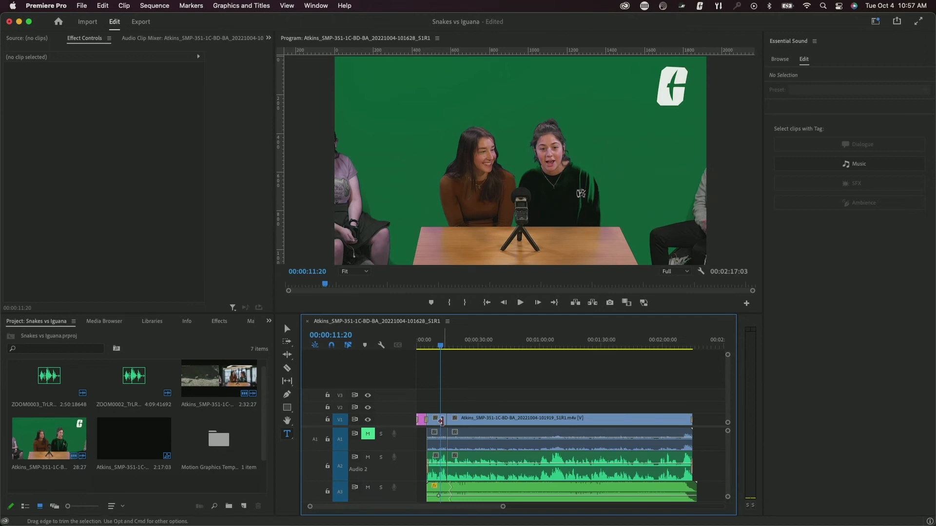
{"action": "left_click", "coordinate": [440, 420]}
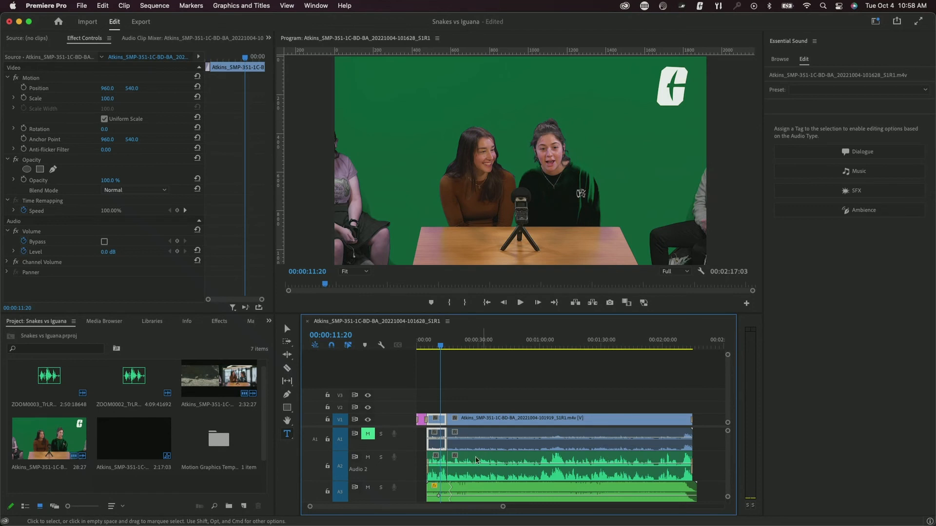
- Add a new audio track and move the music clip down onto it
{"action": "left_click", "coordinate": [464, 421]}
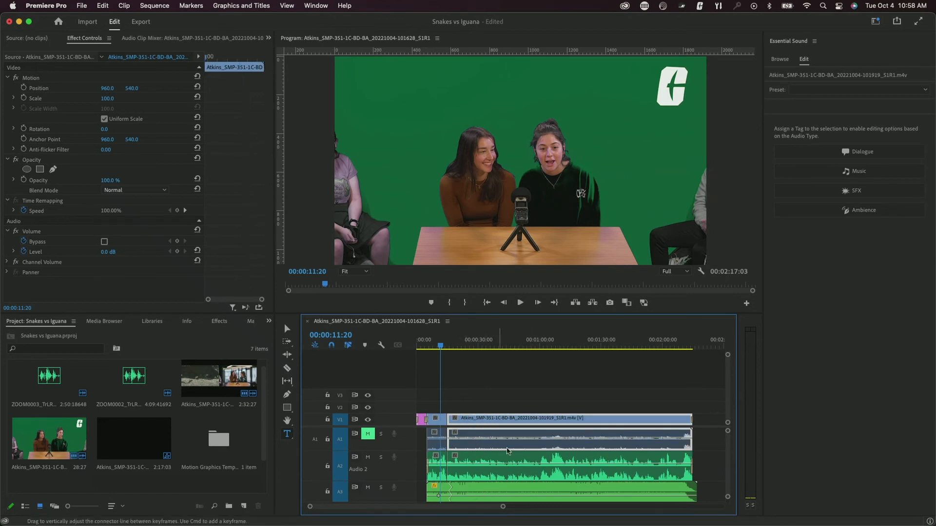
{"action": "scroll", "coordinate": [403, 491], "scroll_direction": "down", "scroll_amount": 2}
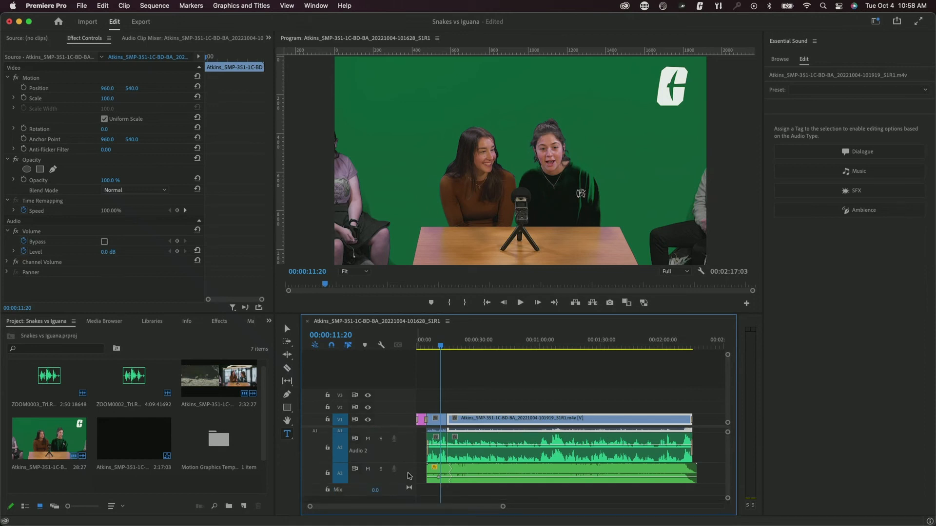
{"action": "right_click", "coordinate": [408, 476]}
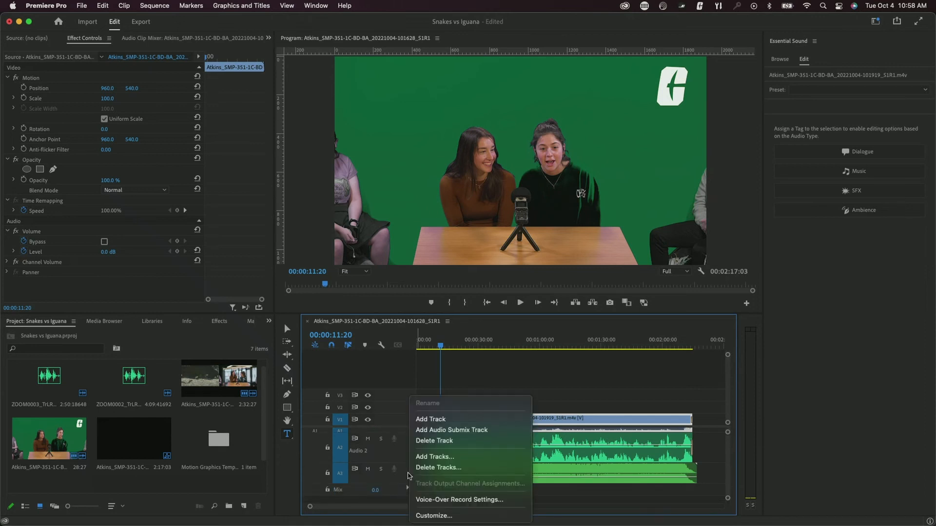
{"action": "left_click", "coordinate": [415, 420]}
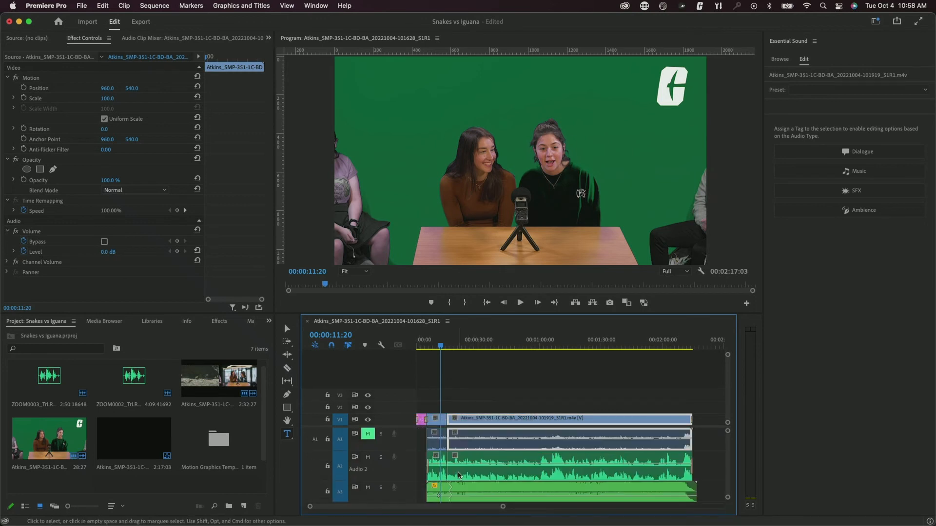
{"action": "left_click_drag", "start_coordinate": [458, 475], "coordinate": [466, 479]}
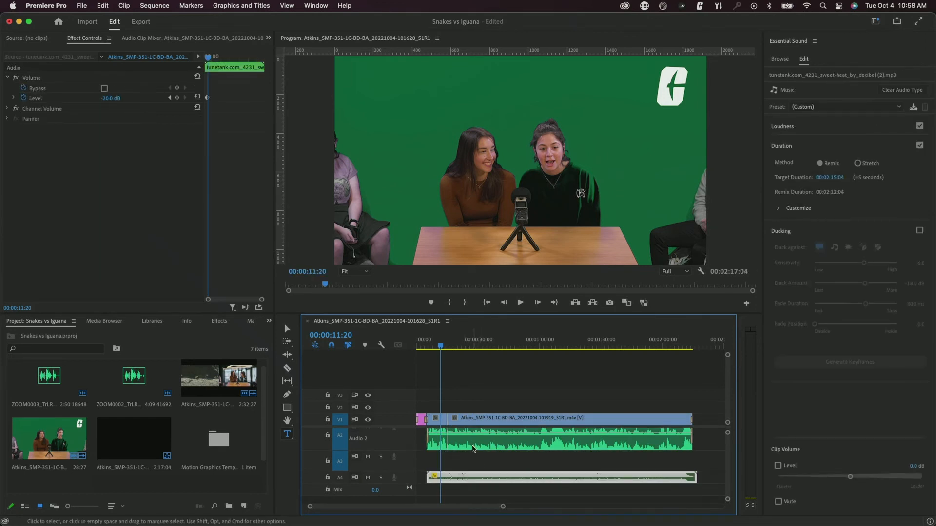
- Move the Audio 2 clip down to A3 and lift the short green-screen clip onto V2
{"action": "scroll", "coordinate": [471, 449], "scroll_direction": "up", "scroll_amount": 4}
{"action": "scroll", "coordinate": [476, 468], "scroll_direction": "down", "scroll_amount": 2}
{"action": "left_click", "coordinate": [474, 462]}
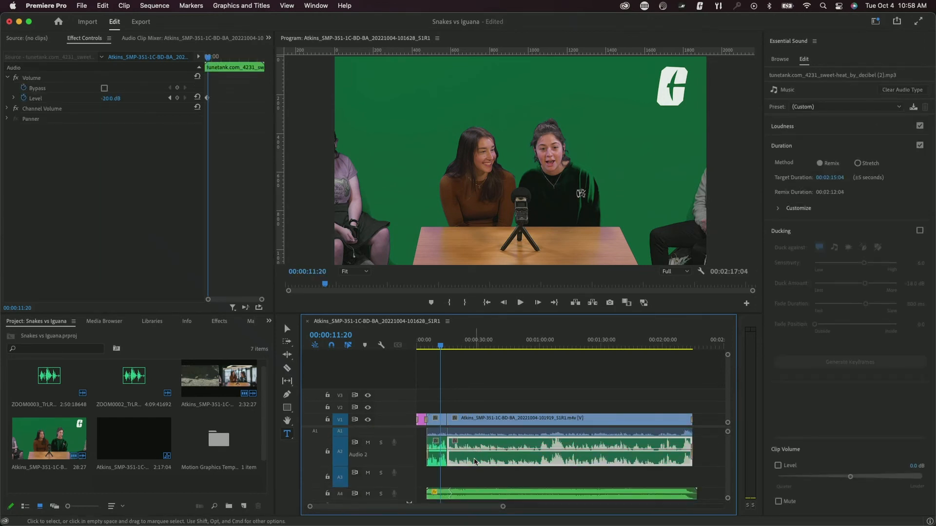
{"action": "left_click_drag", "start_coordinate": [474, 462], "coordinate": [437, 475]}
{"action": "scroll", "coordinate": [479, 457], "scroll_direction": "up", "scroll_amount": 2}
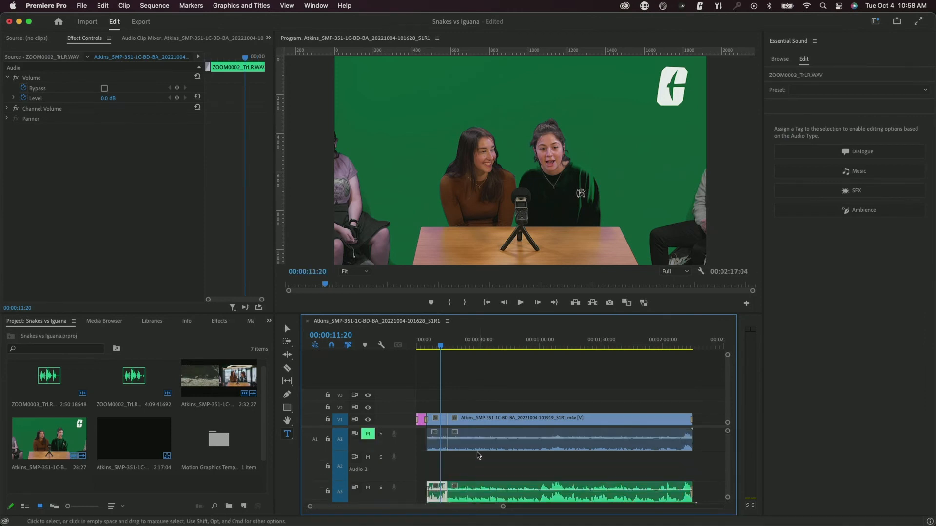
{"action": "left_click_drag", "start_coordinate": [440, 421], "coordinate": [441, 407]}
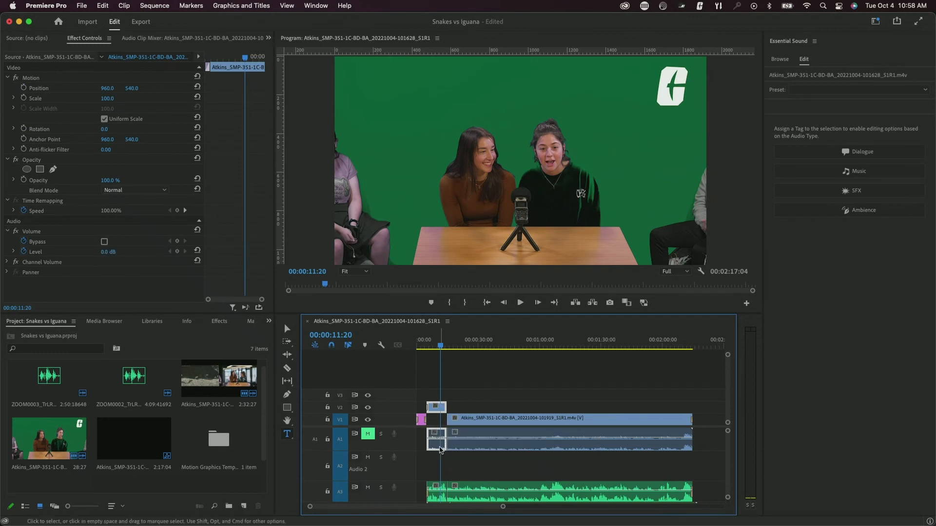
- Put the clip's audio on A2, slide the overlay later, preview from 00:00:19:01, and mute A2
{"action": "left_click_drag", "start_coordinate": [443, 436], "coordinate": [442, 460]}
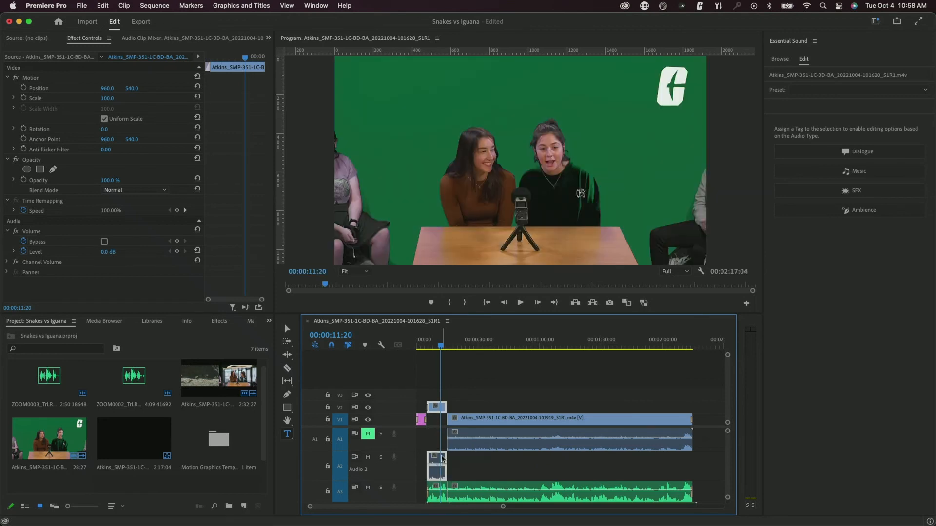
{"action": "left_click_drag", "start_coordinate": [442, 413], "coordinate": [462, 407]}
{"action": "left_click", "coordinate": [455, 344]}
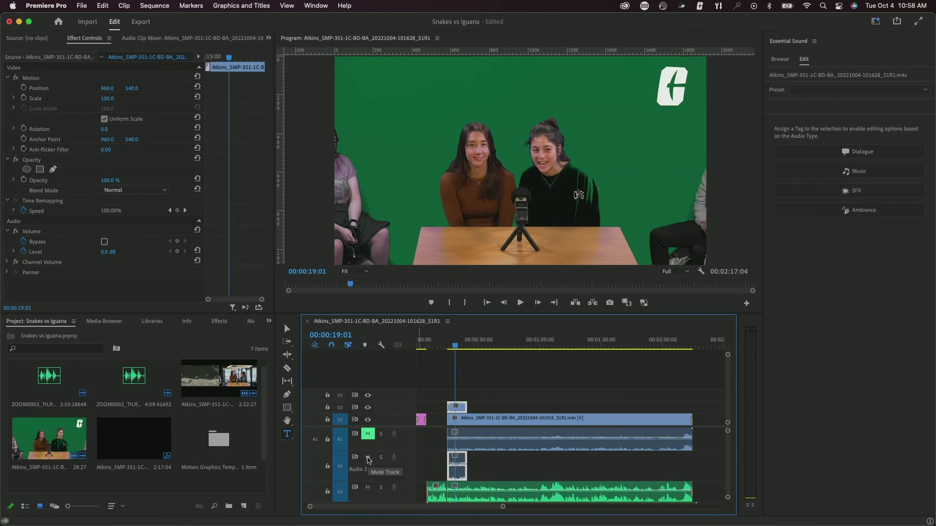
{"action": "key", "text": "space"}
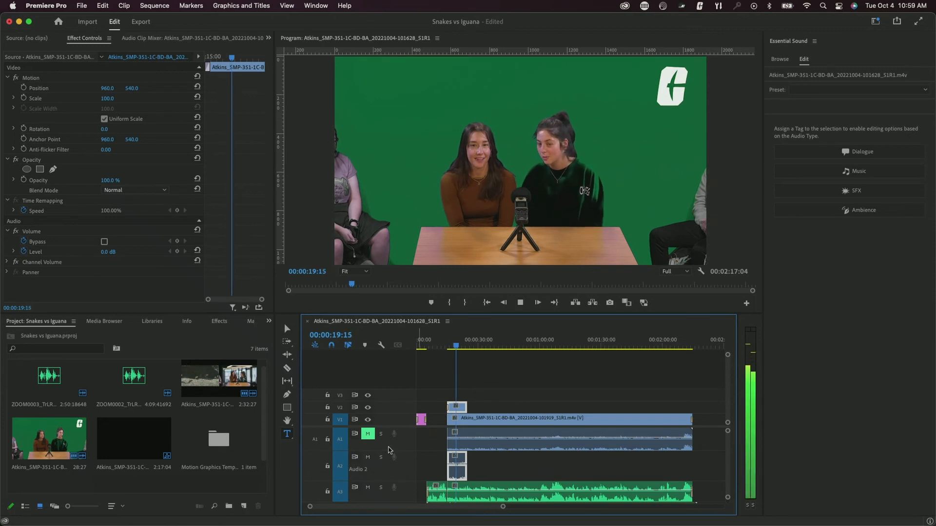
{"action": "key", "text": "space"}
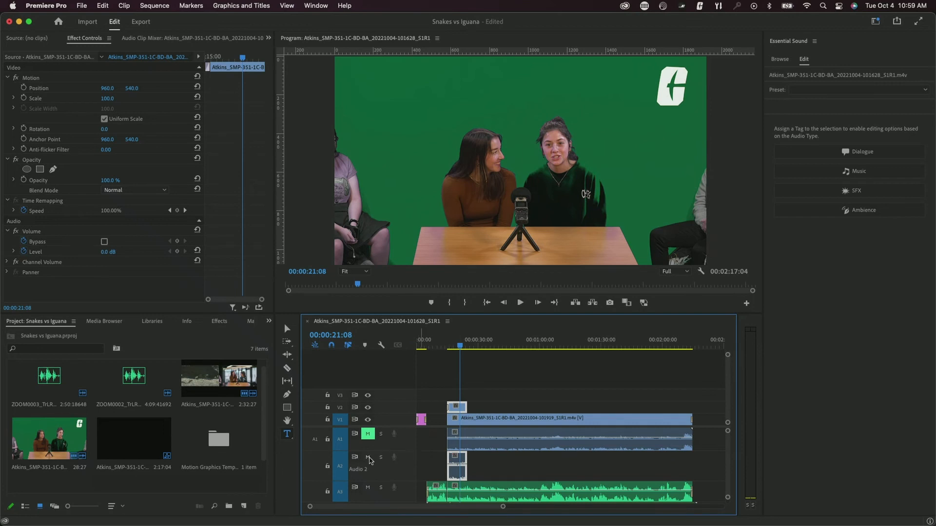
{"action": "left_click", "coordinate": [368, 458]}
- Scale the green-screen clip to 31 at position 1642, 922, undoing a trial rotation
{"action": "left_click_drag", "start_coordinate": [108, 101], "coordinate": [158, 88]}
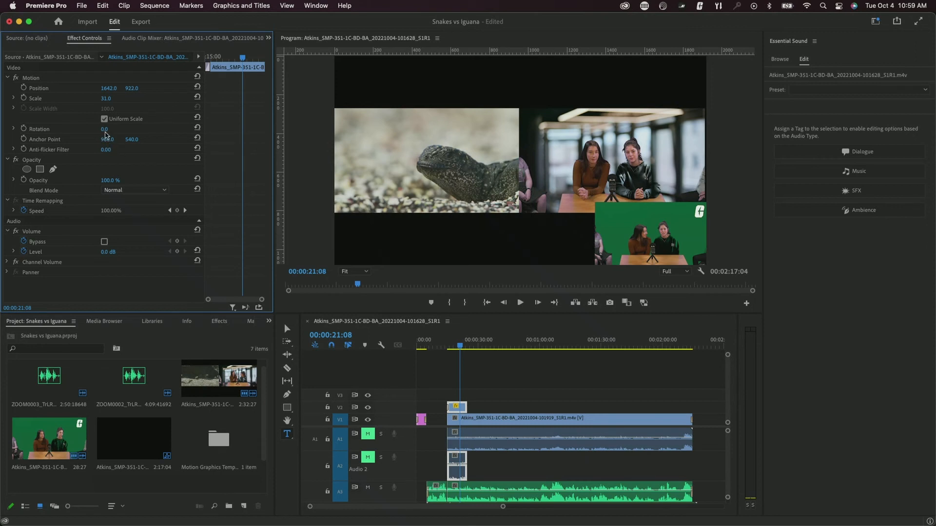
{"action": "left_click_drag", "start_coordinate": [104, 129], "coordinate": [113, 129]}
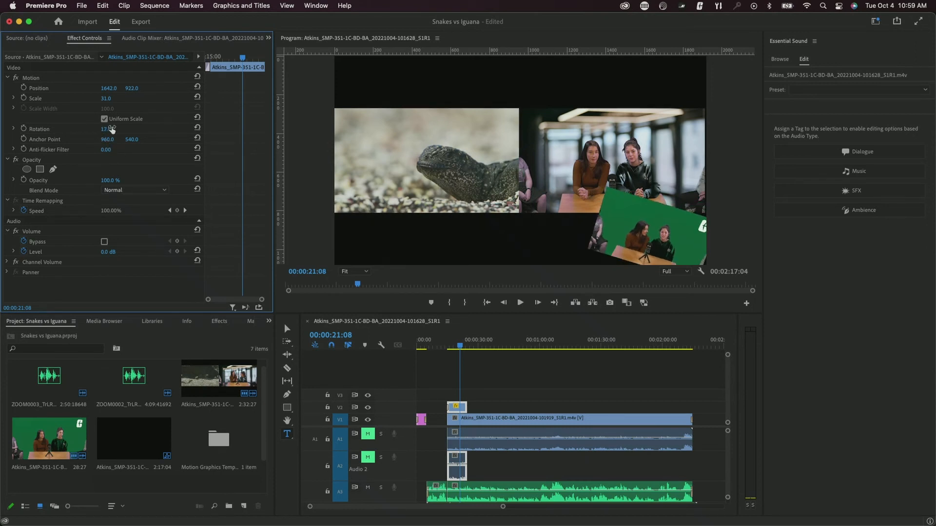
{"action": "key", "text": "super+z"}
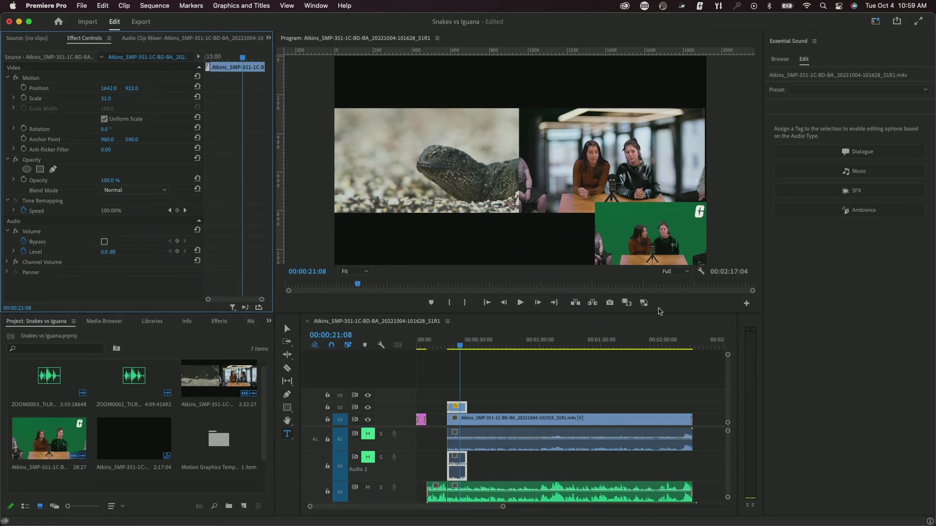
{"action": "left_click", "coordinate": [649, 236]}
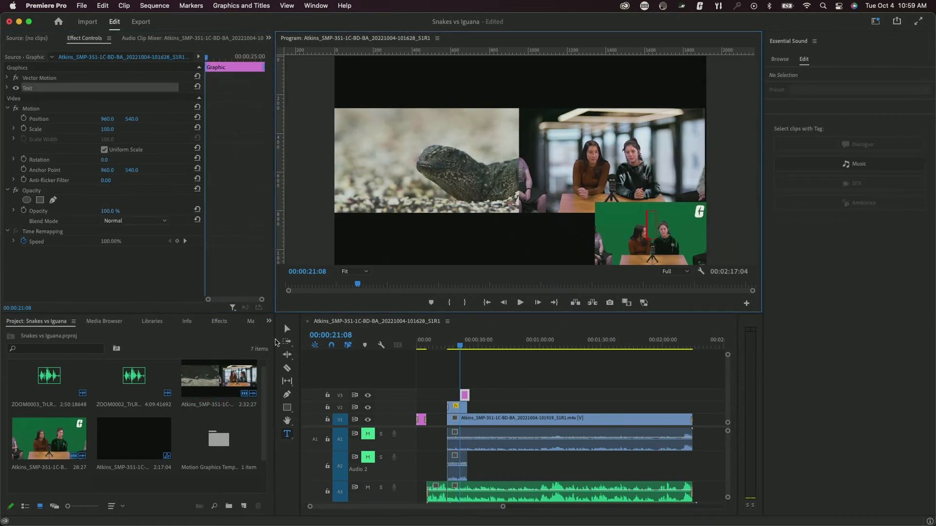
- Delete the stray text graphic, nudge the inset further into the lower-right corner, then deselect
{"action": "key", "text": "super+z"}
{"action": "left_click", "coordinate": [287, 330]}
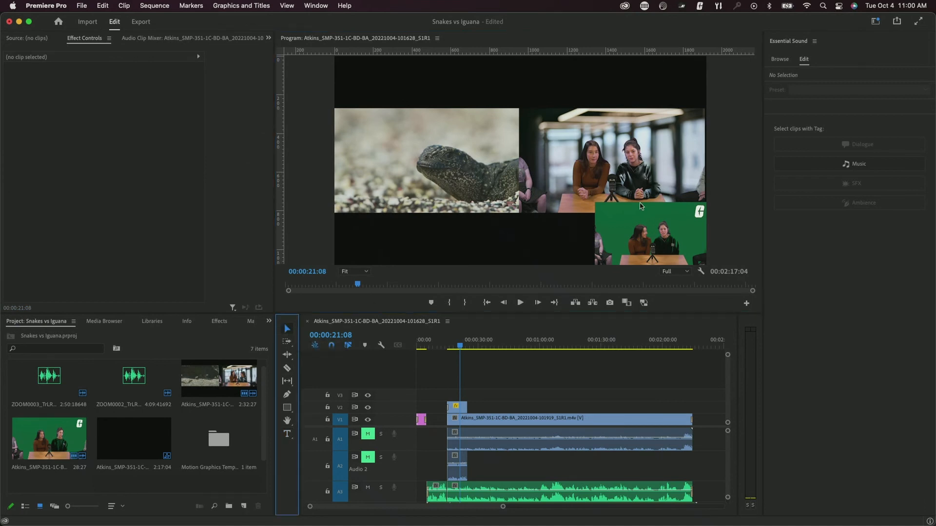
{"action": "left_click", "coordinate": [652, 218]}
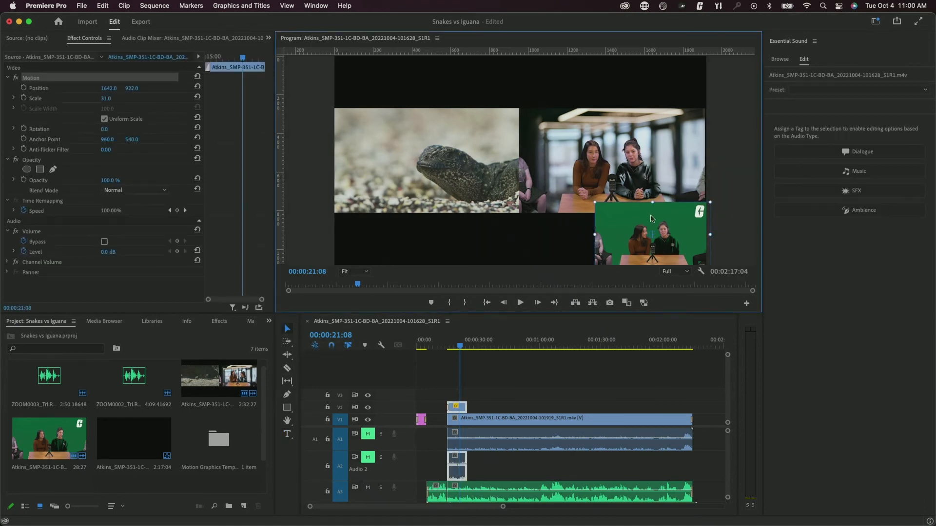
{"action": "mouse_move", "coordinate": [667, 217]}
{"action": "left_mouse_down"}
{"action": "mouse_move", "coordinate": [634, 216]}
{"action": "mouse_move", "coordinate": [662, 214]}
{"action": "left_mouse_up"}
{"action": "left_click", "coordinate": [558, 240]}
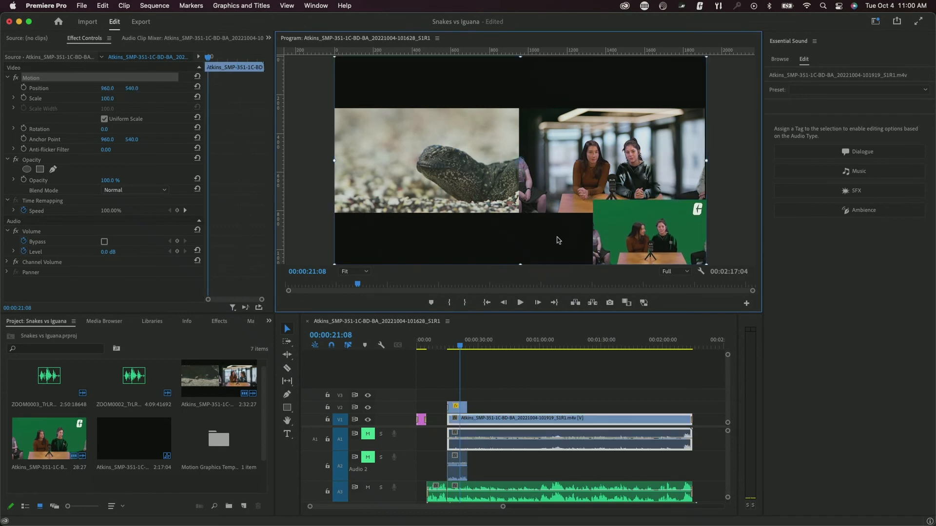
{"action": "left_click", "coordinate": [317, 220]}
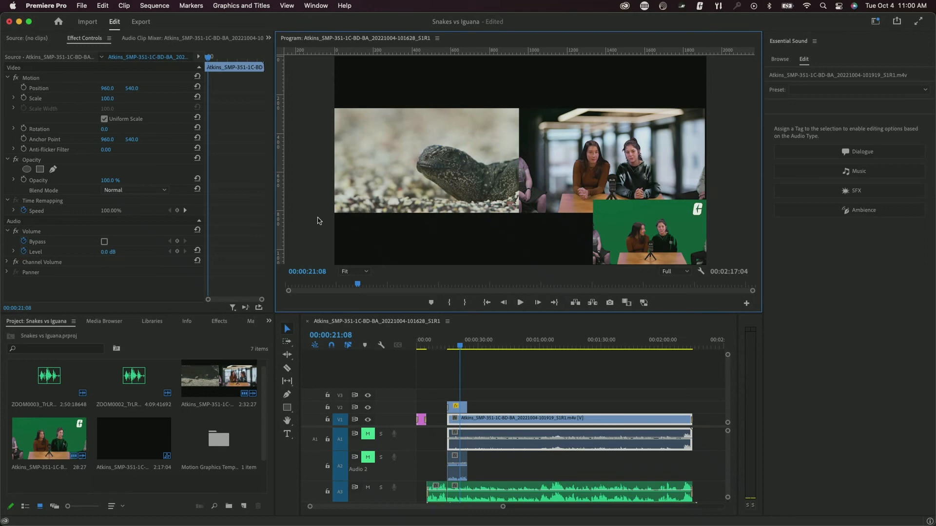
- Go to Premiere Pro's home screen and launch OpenShot Video Editor from Launchpad page 2
{"action": "left_click", "coordinate": [59, 20]}
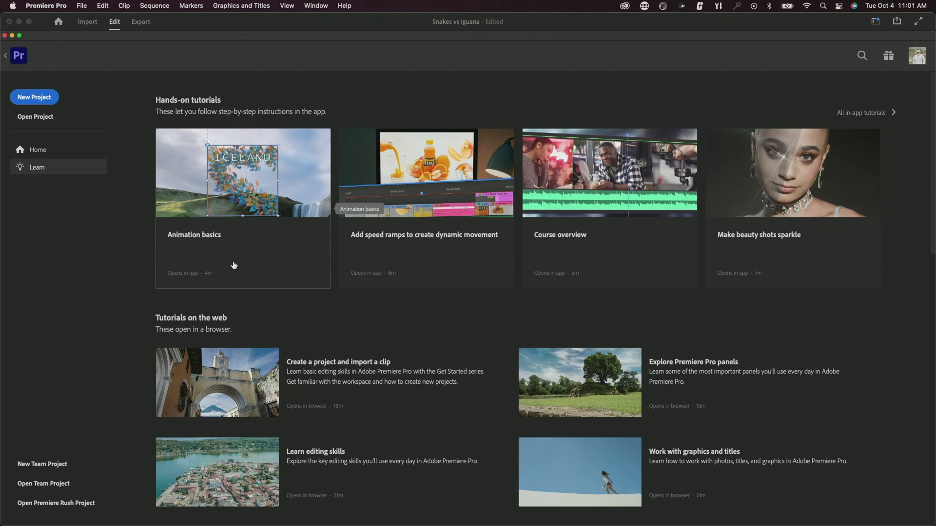
{"action": "mouse_move", "coordinate": [580, 525]}
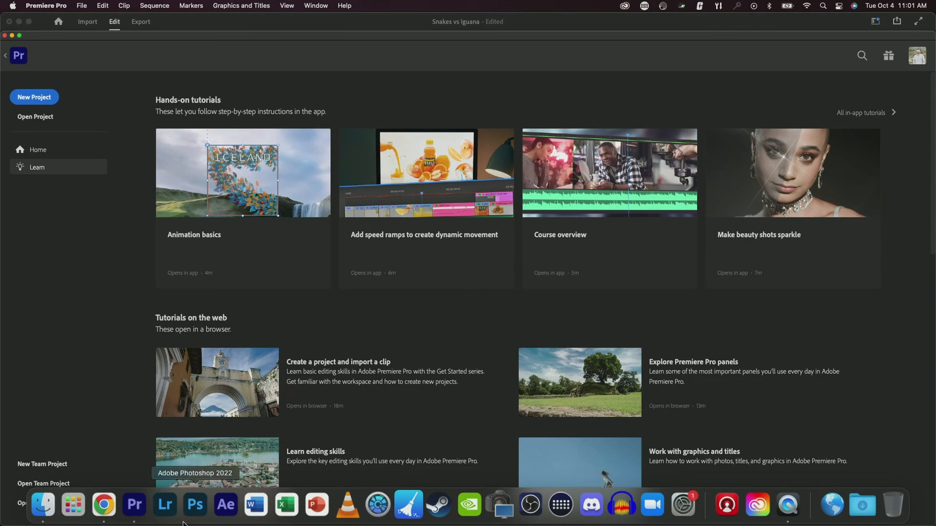
{"action": "left_click", "coordinate": [73, 504]}
{"action": "scroll", "coordinate": [429, 345], "scroll_direction": "right", "scroll_amount": 3}
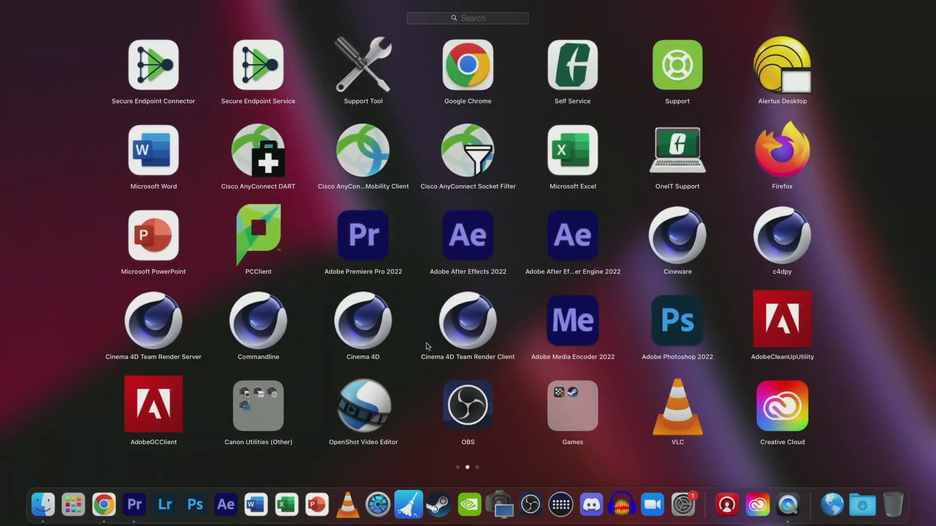
{"action": "left_click", "coordinate": [363, 405]}
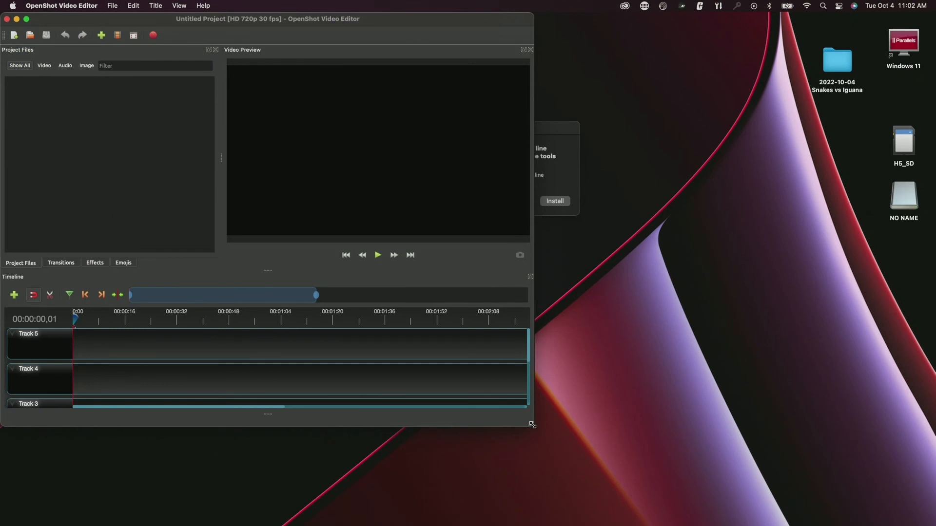
- Enlarge the OpenShot window to nearly full screen, browse Effects and Transitions, then show Project Files
{"action": "left_click_drag", "start_coordinate": [532, 424], "coordinate": [935, 525]}
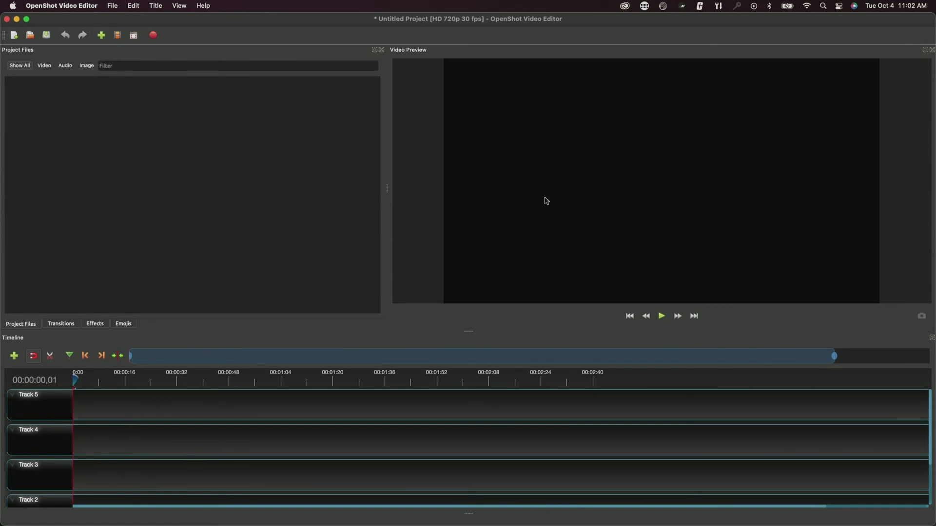
{"action": "left_click", "coordinate": [94, 325]}
{"action": "left_click", "coordinate": [64, 326]}
{"action": "left_click", "coordinate": [94, 325]}
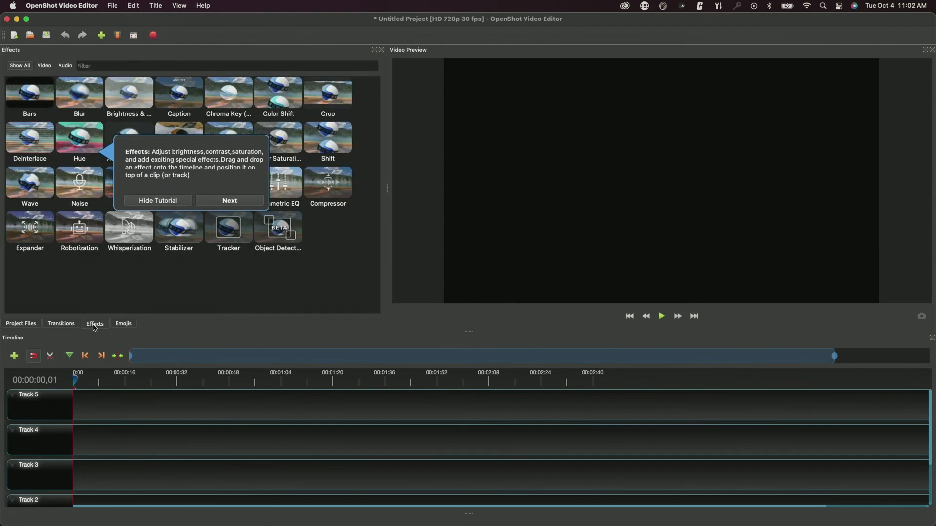
{"action": "left_click", "coordinate": [71, 326]}
{"action": "left_click", "coordinate": [13, 326]}
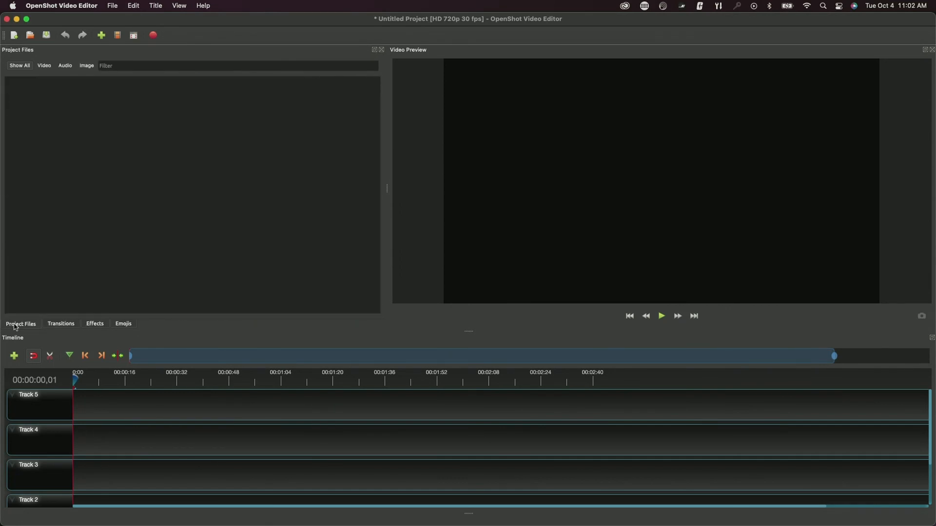